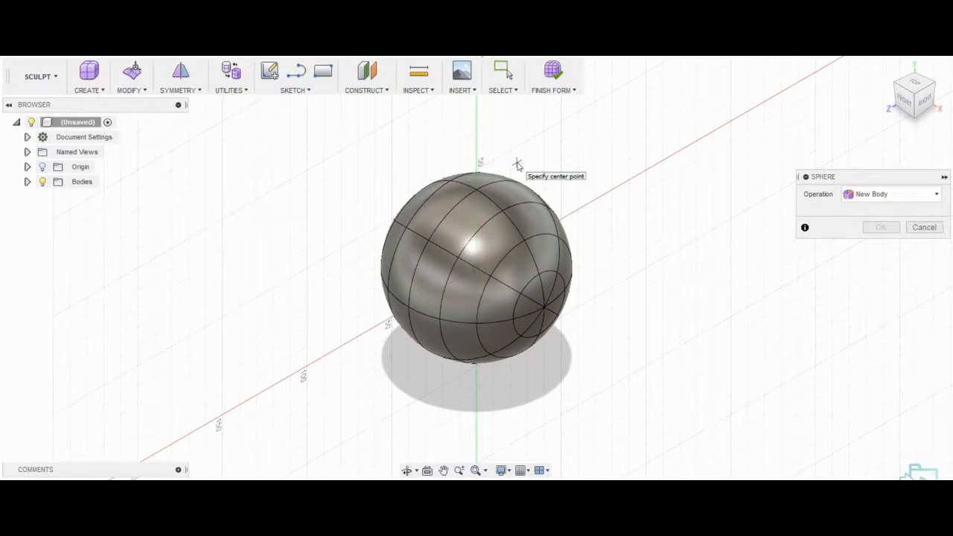
# Place a new sphere body above the large sphere with a diameter of 50 mm as the head
pyautogui.click(518, 163)
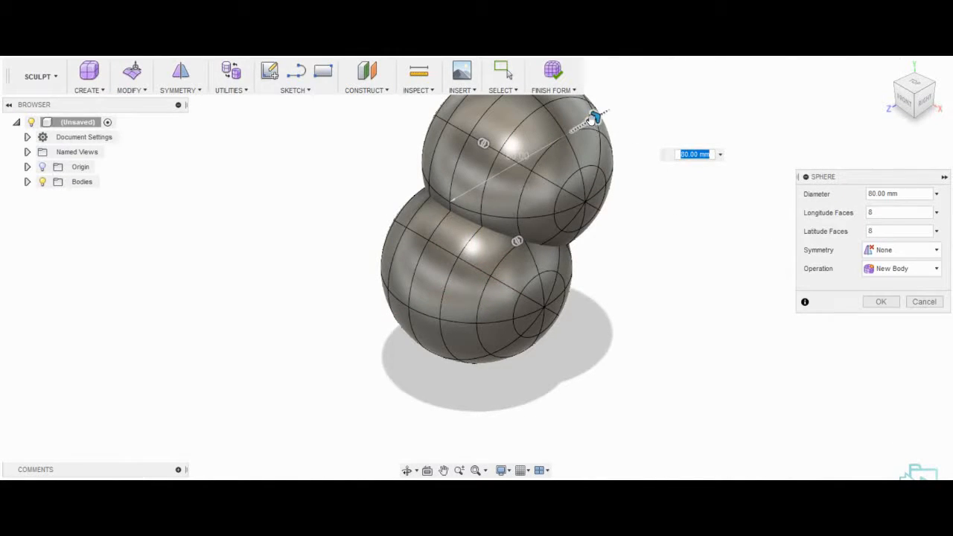
pyautogui.moveTo(596, 119); pyautogui.dragTo(573, 143)
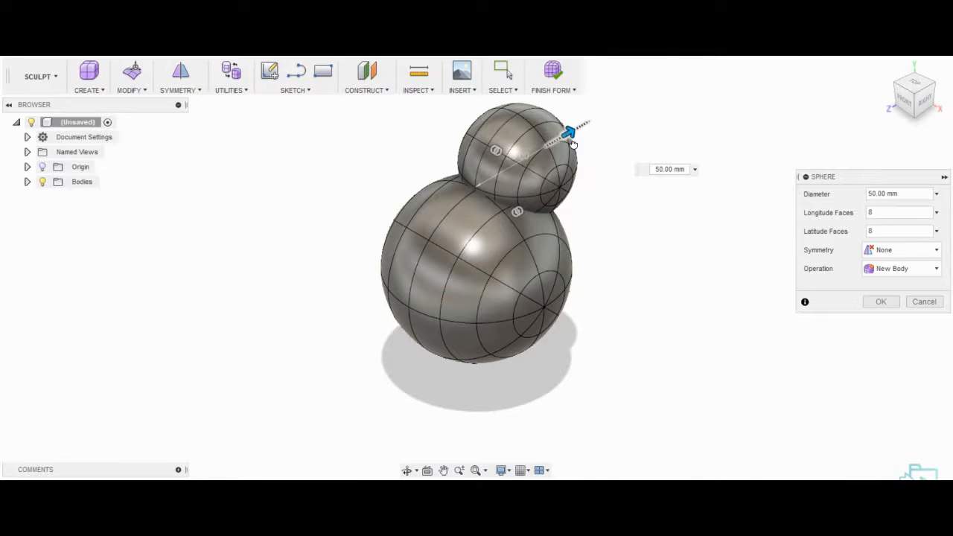
# Create a 30 mm diameter sphere as a new body at the lower side of the large sphere
pyautogui.click(96, 92)
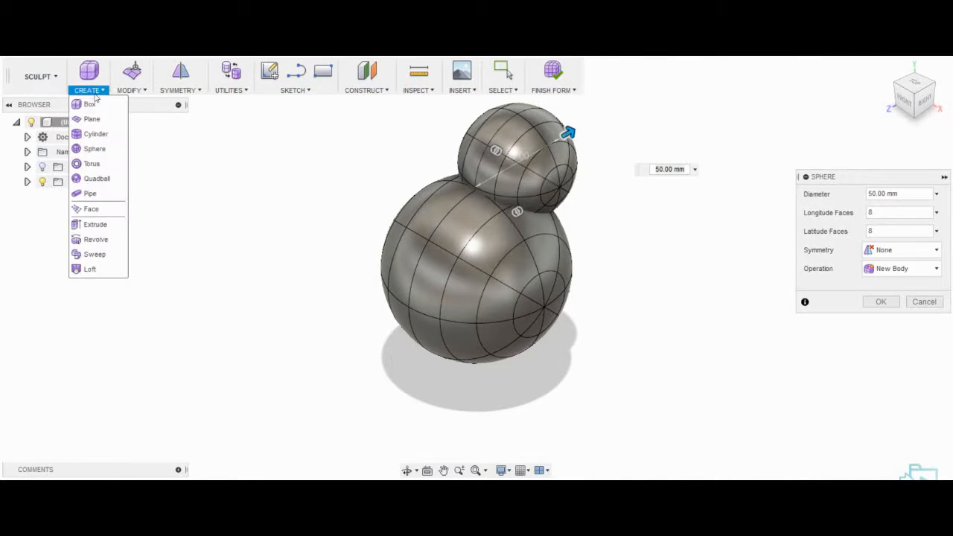
pyautogui.click(102, 152)
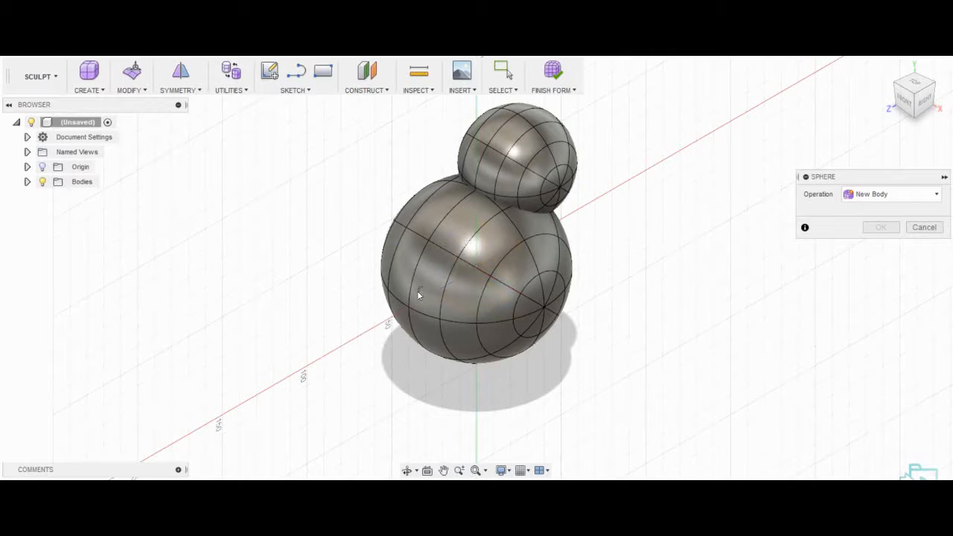
pyautogui.click(386, 324)
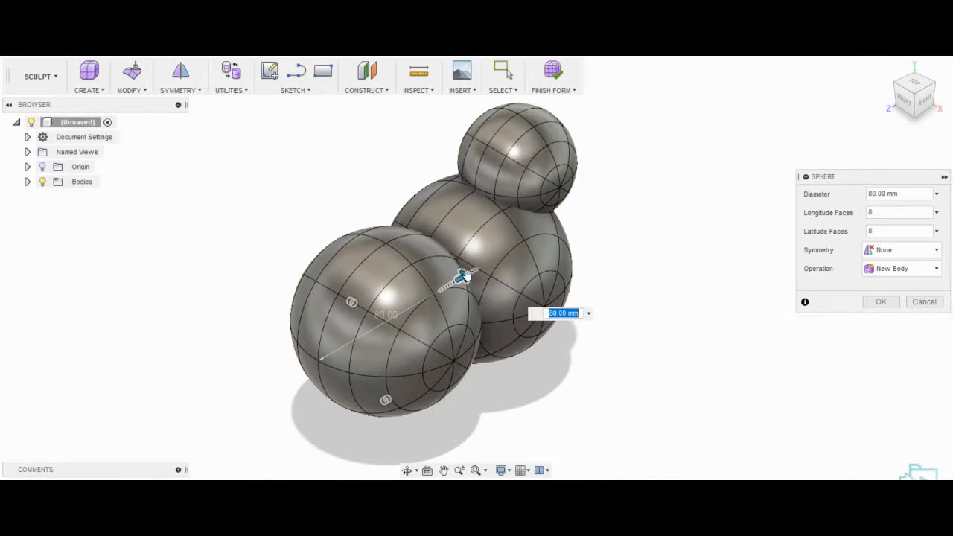
pyautogui.moveTo(463, 276); pyautogui.dragTo(419, 300)
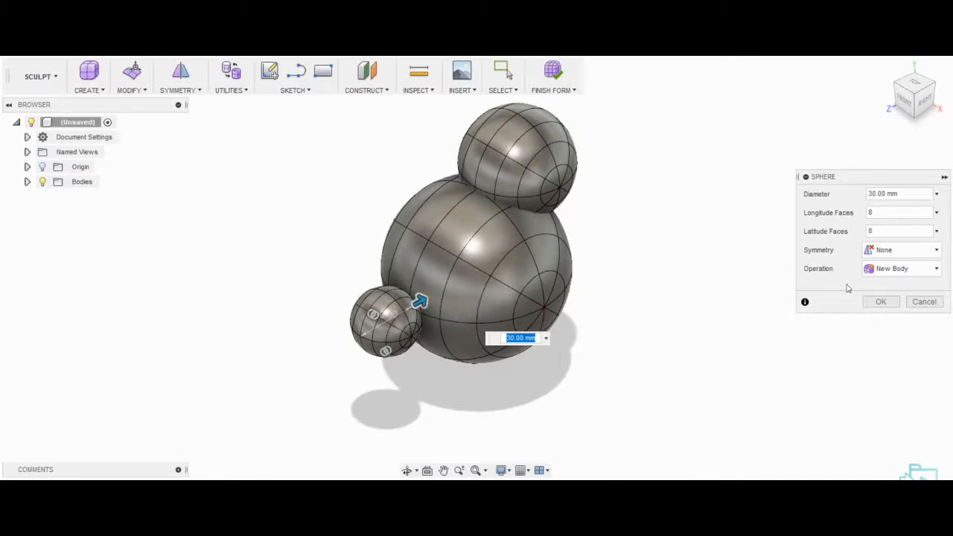
pyautogui.click(880, 302)
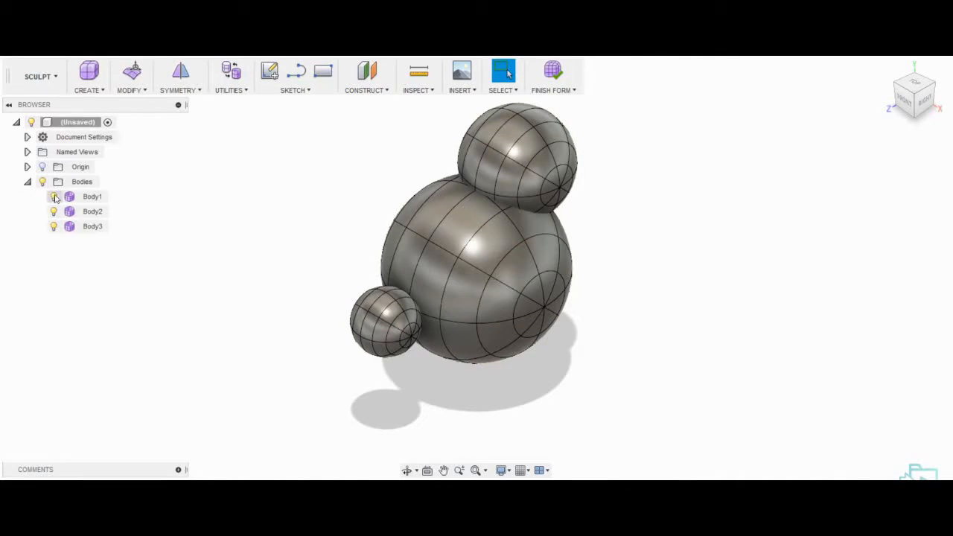
# Move the smallest sphere body 30 mm along X and -40 mm along Z
pyautogui.click(90, 226)
pyautogui.rightClick(350, 318)
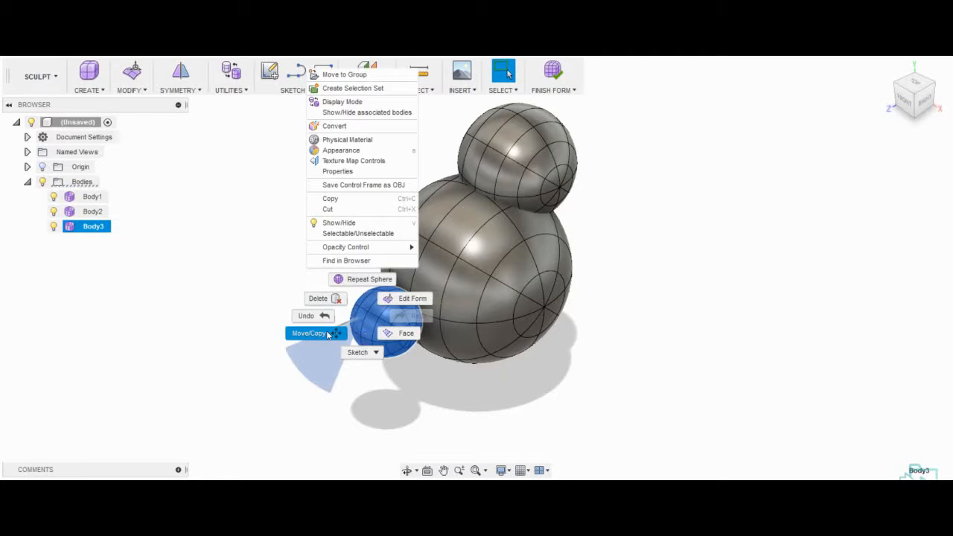
pyautogui.click(310, 332)
pyautogui.moveTo(412, 337); pyautogui.dragTo(473, 353)
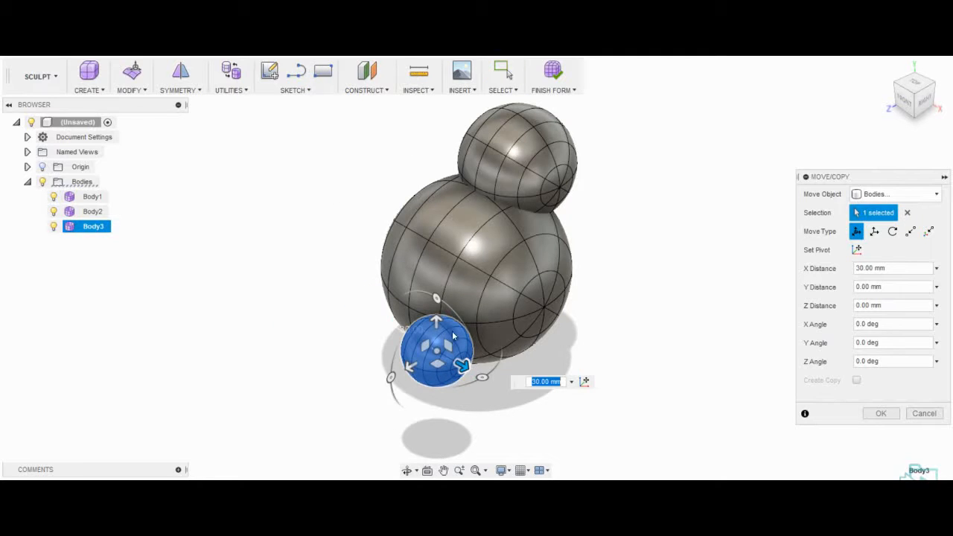
pyautogui.moveTo(408, 366); pyautogui.dragTo(472, 333)
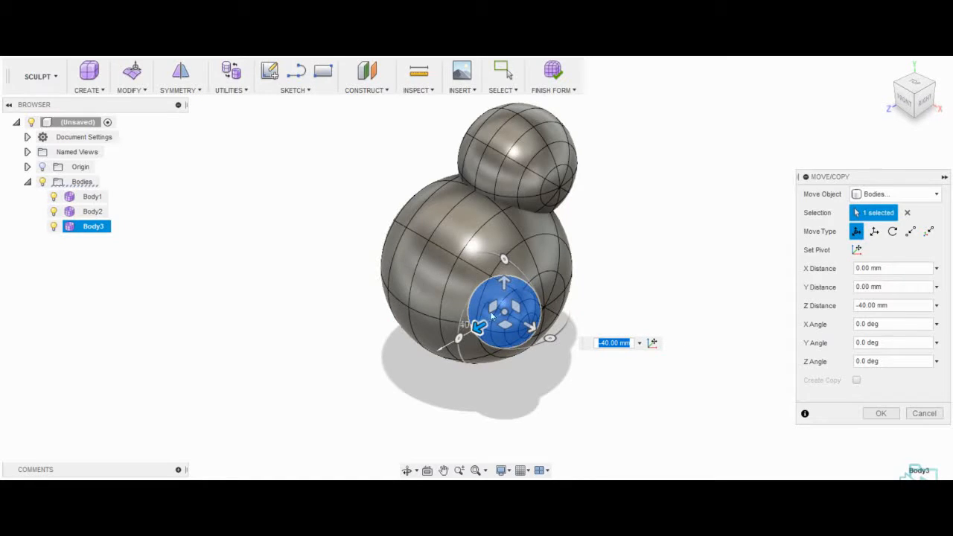
# Enlarge the smallest sphere uniformly by a factor of 1.65 with Edit Form and flatten it sideways into a thick disc
pyautogui.click(128, 84)
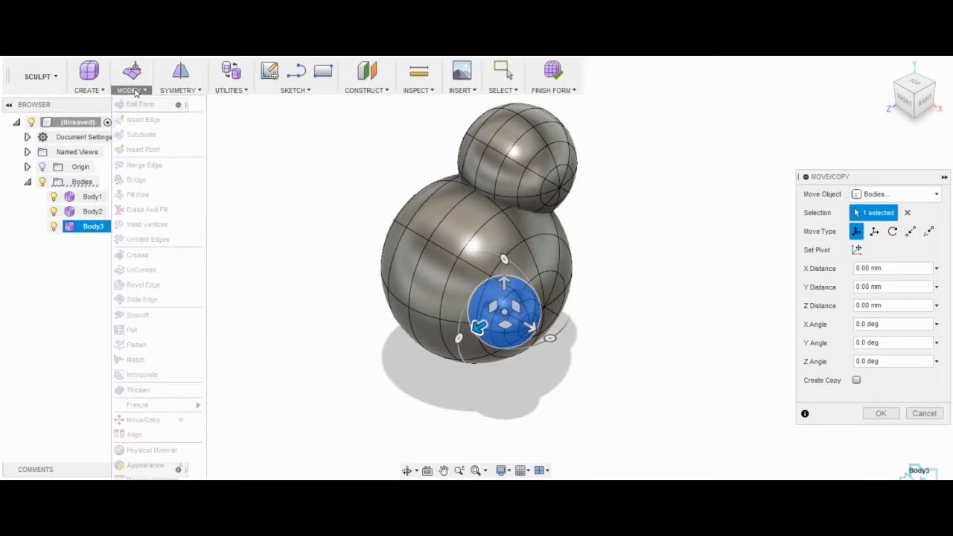
pyautogui.click(138, 105)
pyautogui.click(509, 310)
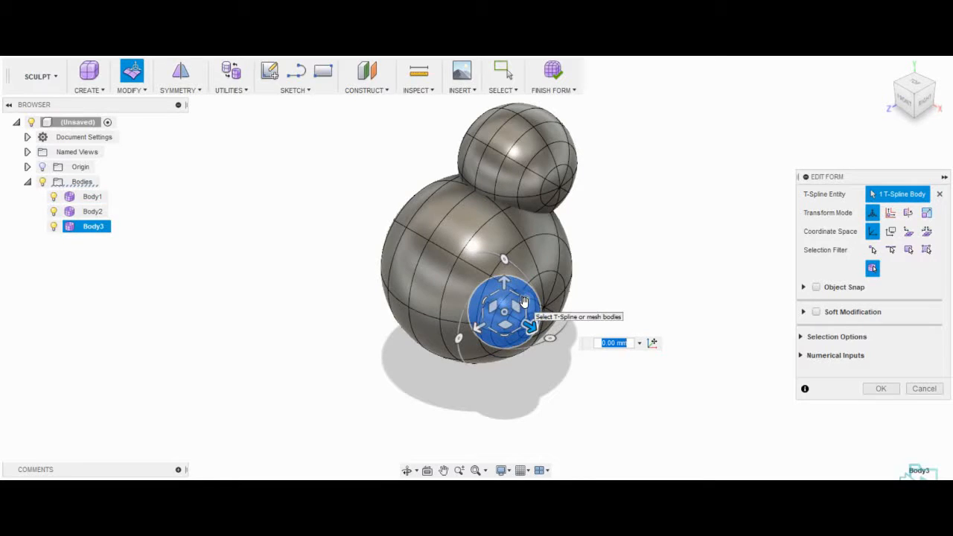
pyautogui.moveTo(525, 302)
pyautogui.mouseDown()
pyautogui.moveTo(534, 299)
pyautogui.moveTo(525, 298)
pyautogui.mouseUp()
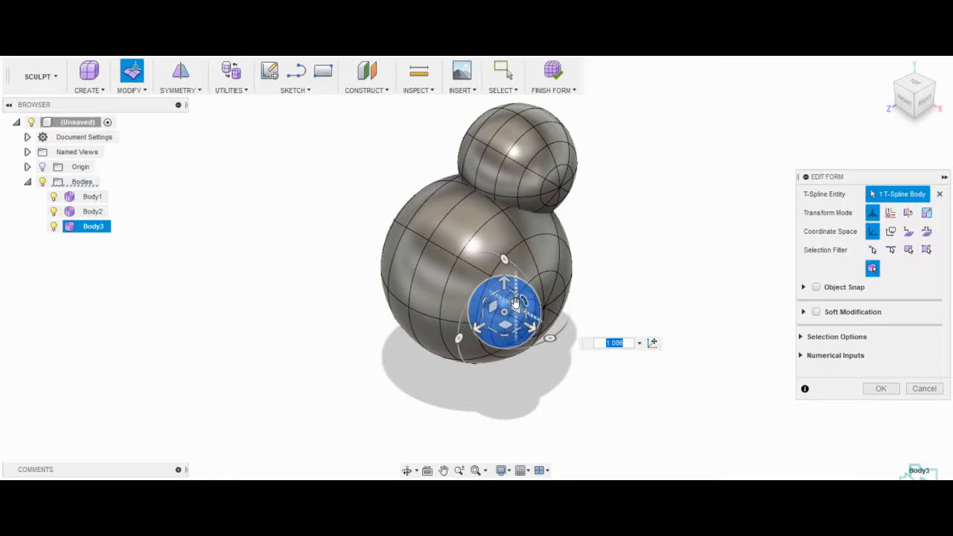
pyautogui.moveTo(507, 311); pyautogui.dragTo(496, 330)
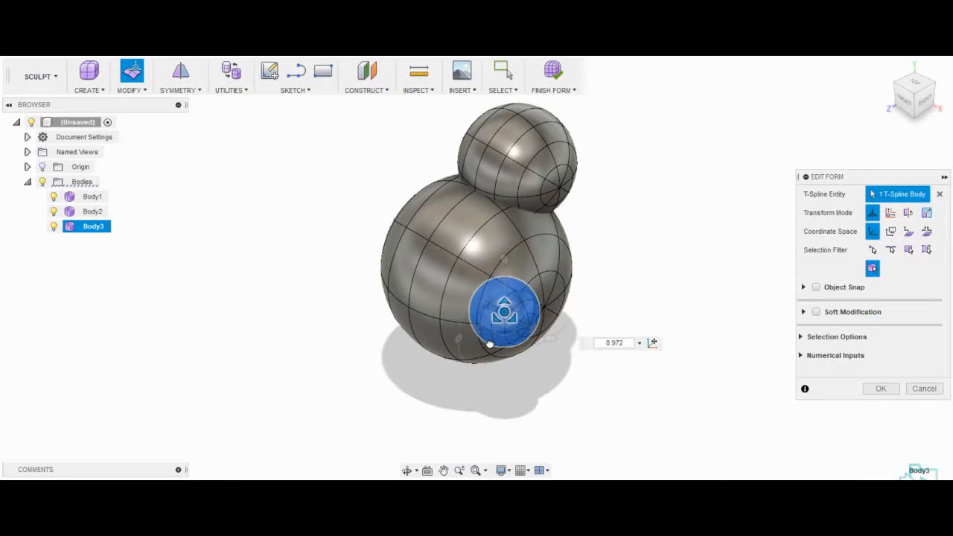
pyautogui.moveTo(468, 381); pyautogui.dragTo(500, 371)
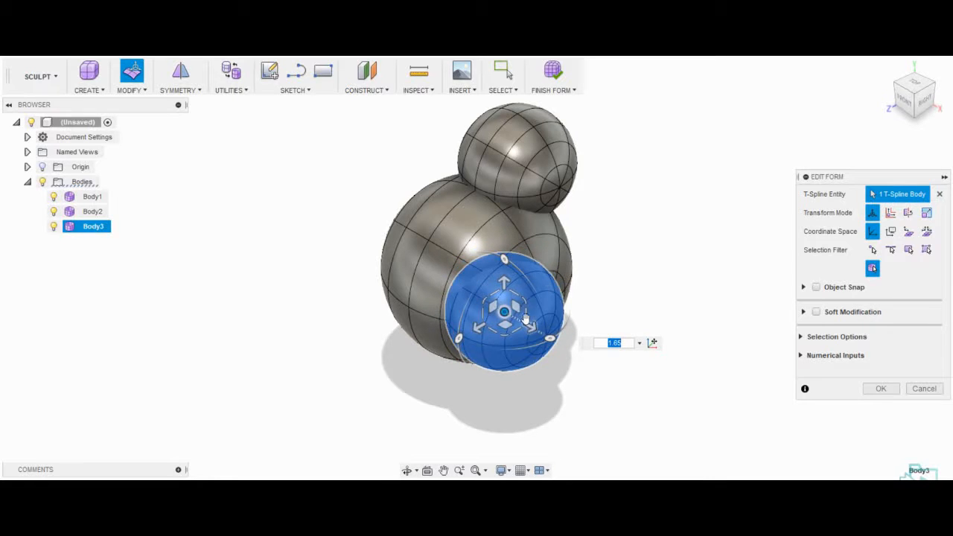
pyautogui.moveTo(524, 318)
pyautogui.mouseDown()
pyautogui.moveTo(510, 309)
pyautogui.moveTo(530, 327)
pyautogui.mouseUp()
pyautogui.click(629, 283)
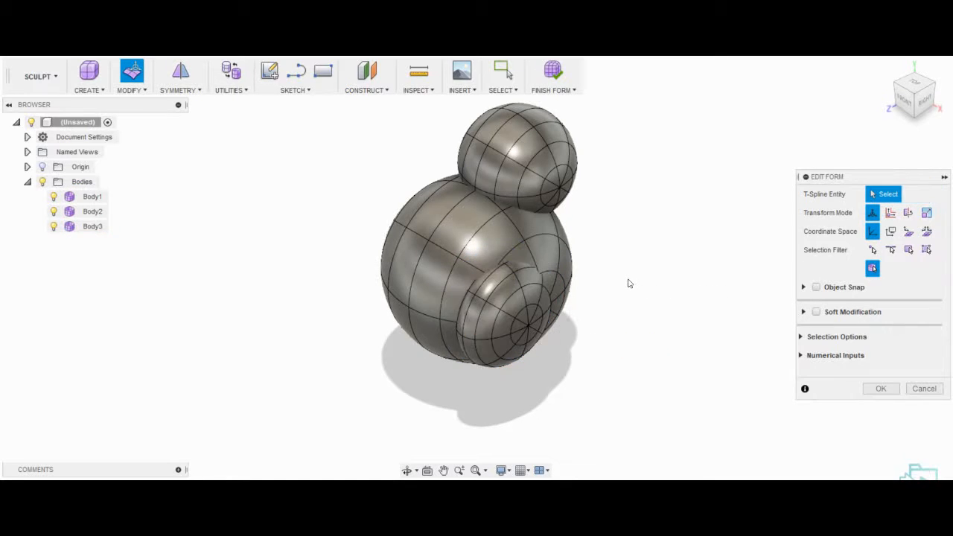
pyautogui.click(501, 305)
pyautogui.press('Escape')
# Mirror-duplicate the flattened disc body to the opposite side of the large sphere across its central vertical origin plane
pyautogui.click(197, 89)
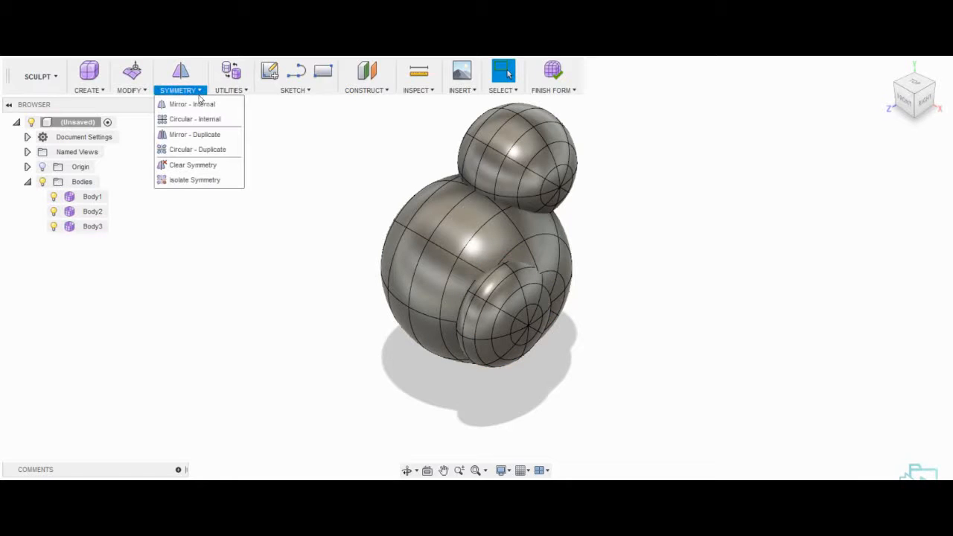
pyautogui.click(195, 134)
pyautogui.click(519, 296)
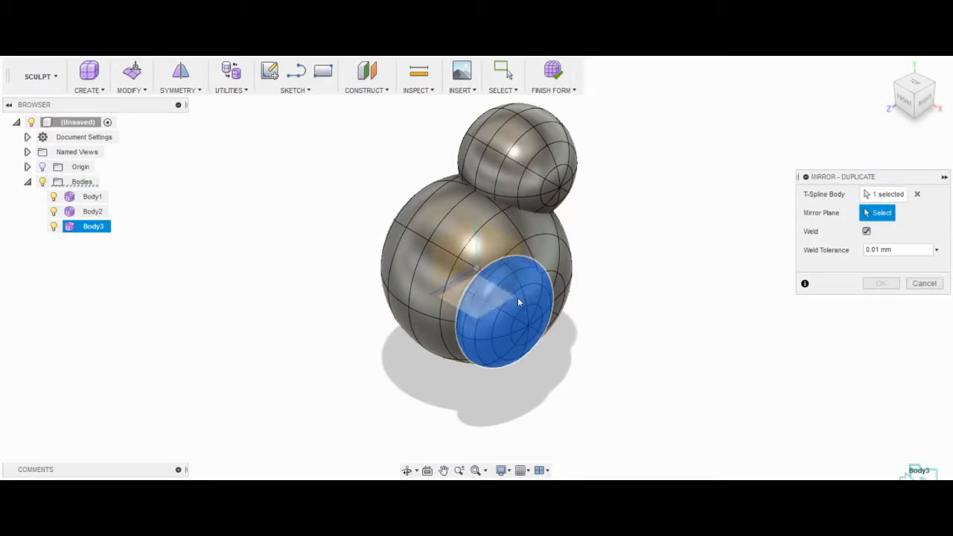
pyautogui.click(439, 250)
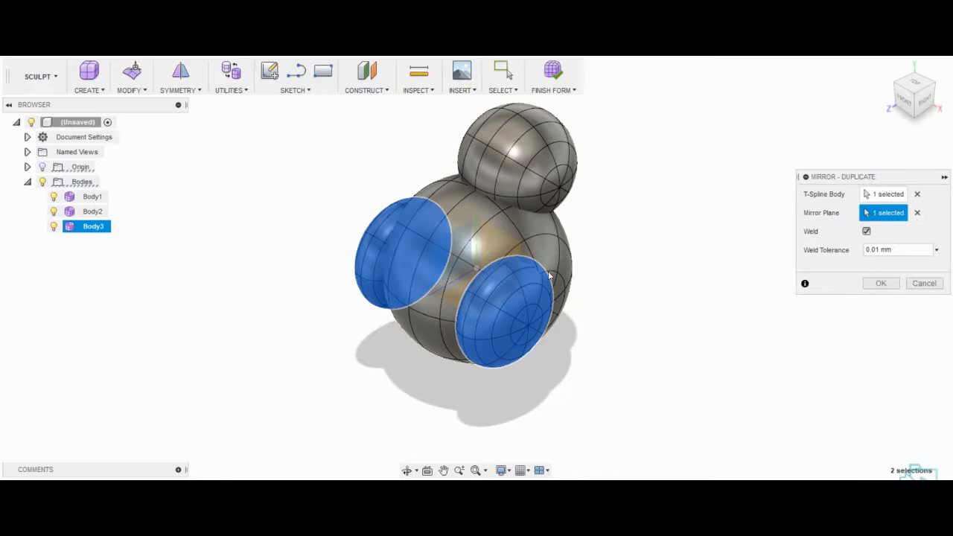
pyautogui.click(879, 284)
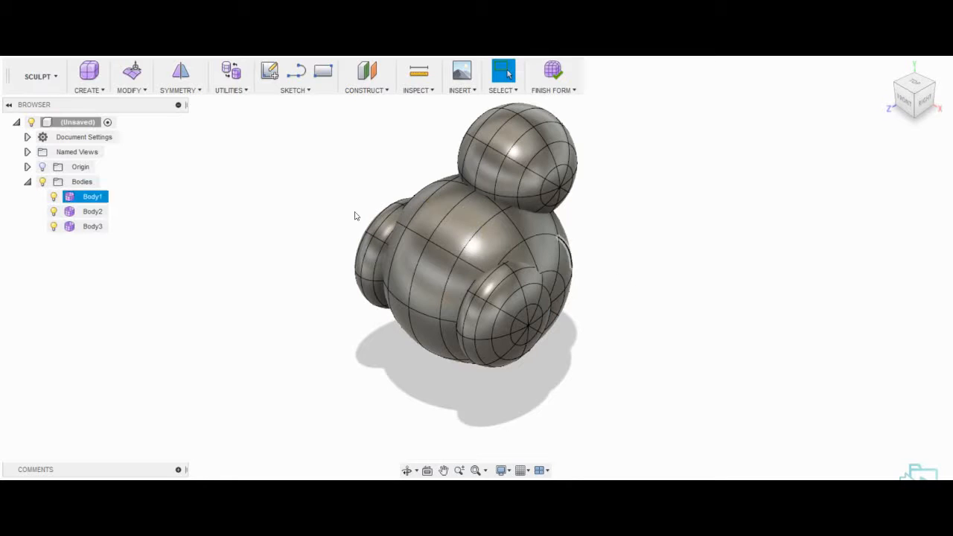
# Try raising a single upper face of the head sphere by 15 mm with Edit Form, and undo it
pyautogui.click(132, 74)
pyautogui.click(528, 174)
pyautogui.click(526, 172)
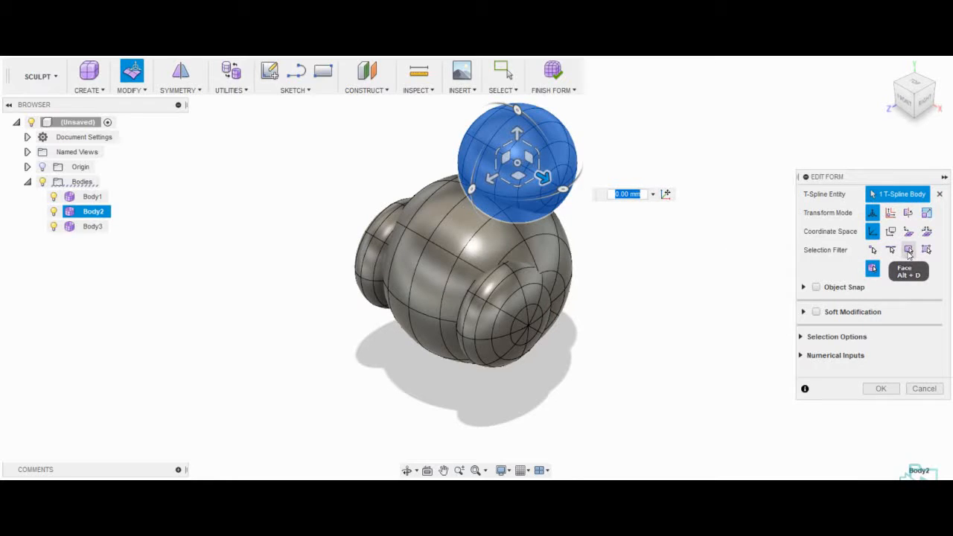
pyautogui.click(483, 134)
pyautogui.scroll(-2, 563, 458)
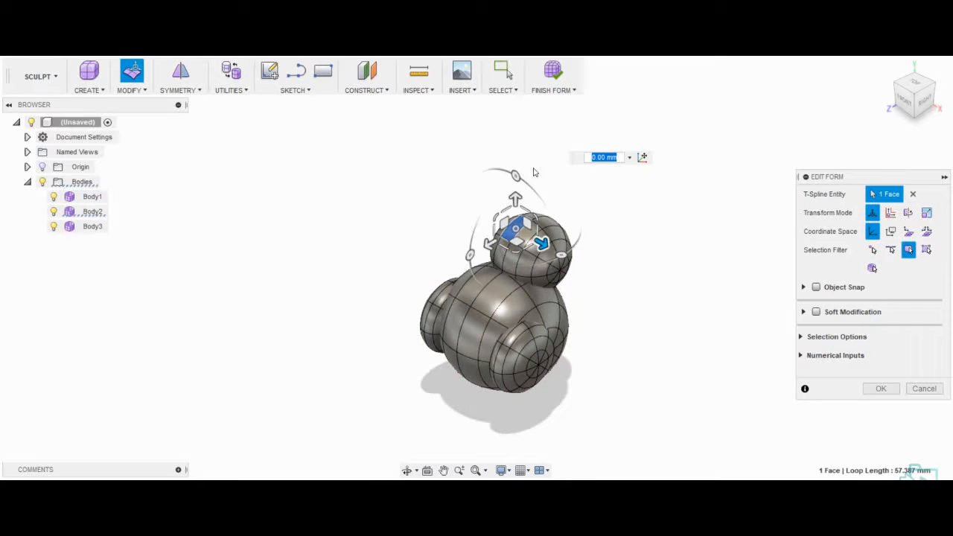
pyautogui.scroll(2, 533, 172)
pyautogui.moveTo(506, 231); pyautogui.dragTo(506, 208)
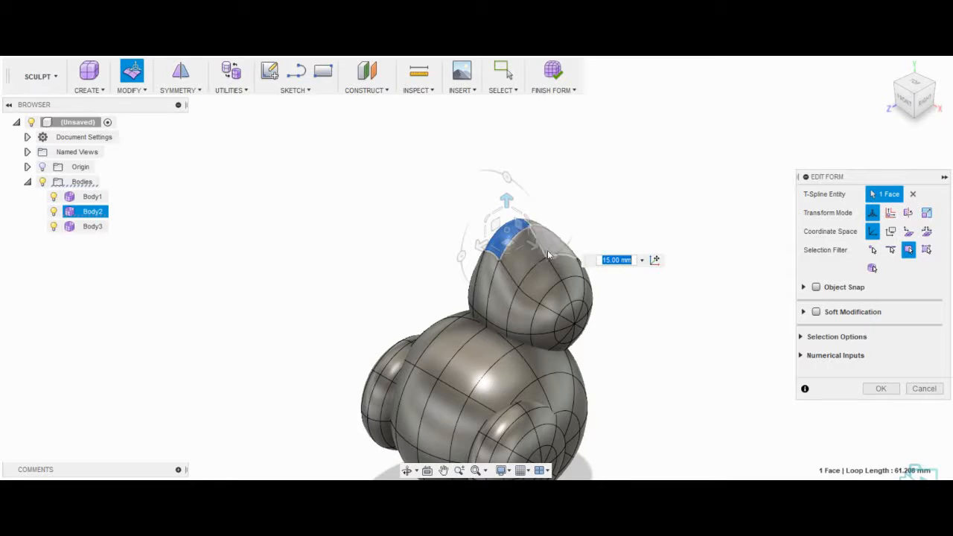
pyautogui.hotkey('ctrl', 'z')
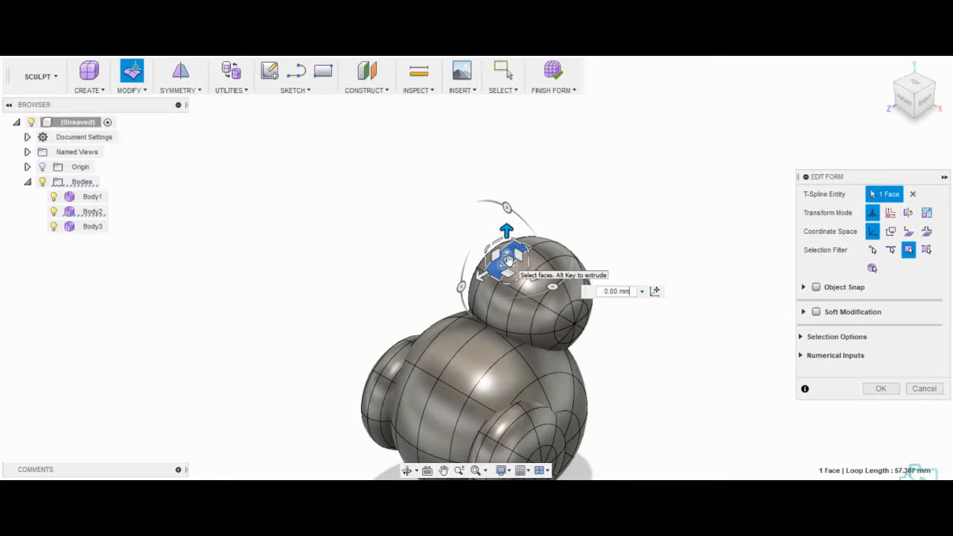
# Try pulling one upper edge of the head sphere upward into a point, and undo it
pyautogui.scroll(3, 506, 269)
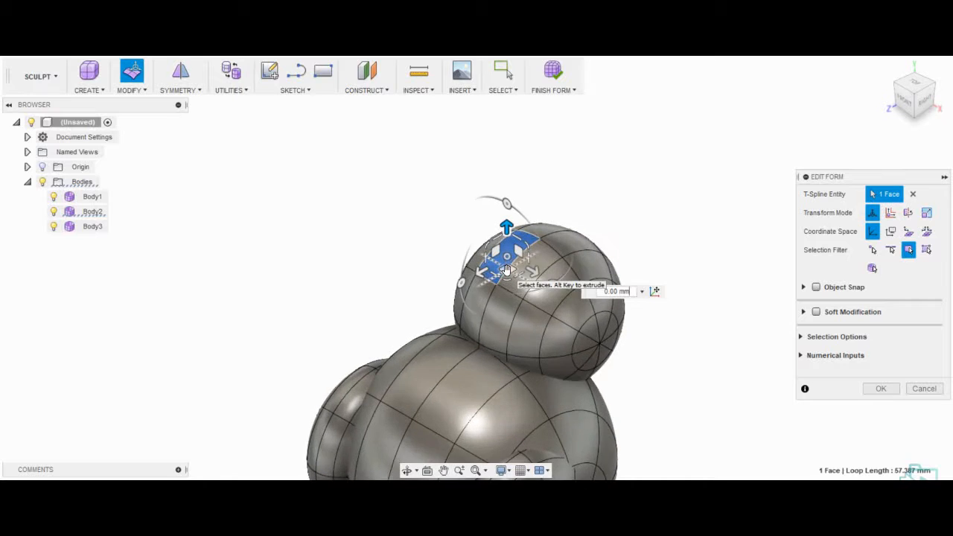
pyautogui.click(891, 250)
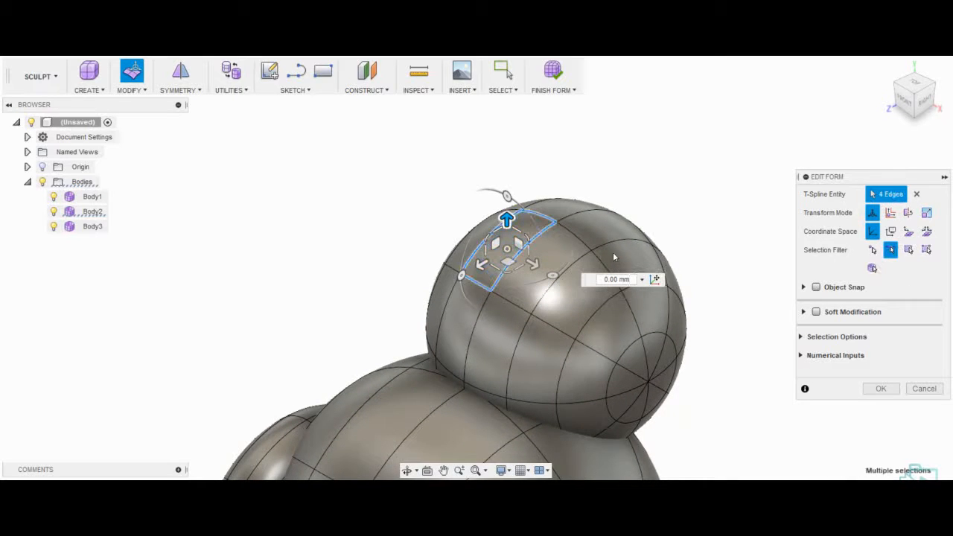
pyautogui.click(481, 259)
pyautogui.moveTo(488, 218); pyautogui.dragTo(473, 125)
pyautogui.press('i')
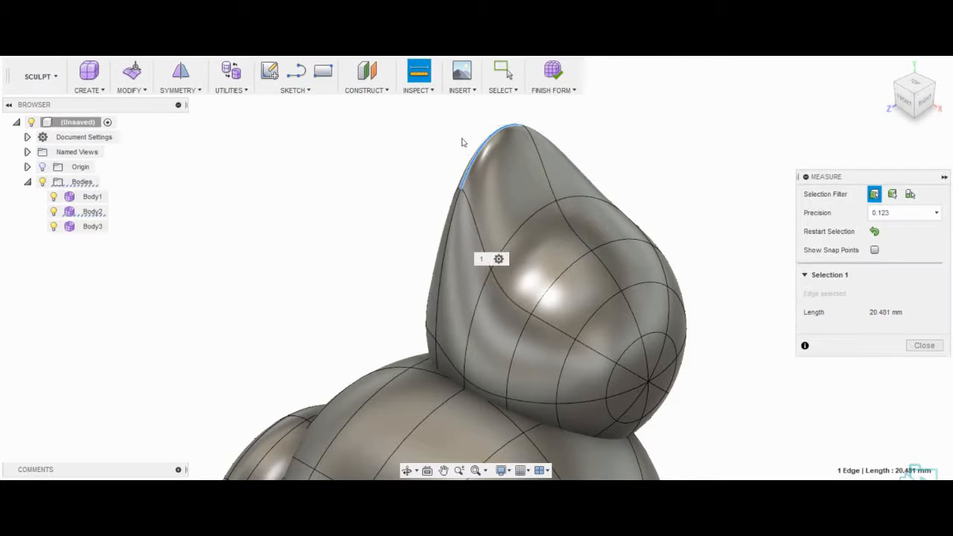
pyautogui.scroll(-3, 520, 346)
pyautogui.scroll(1, 542, 255)
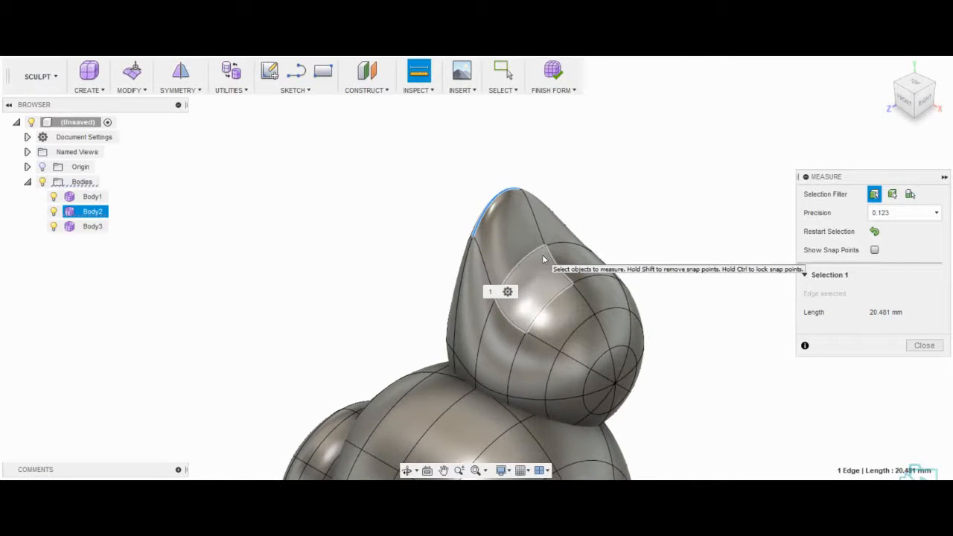
pyautogui.press('Escape')
pyautogui.hotkey('ctrl', 'z')
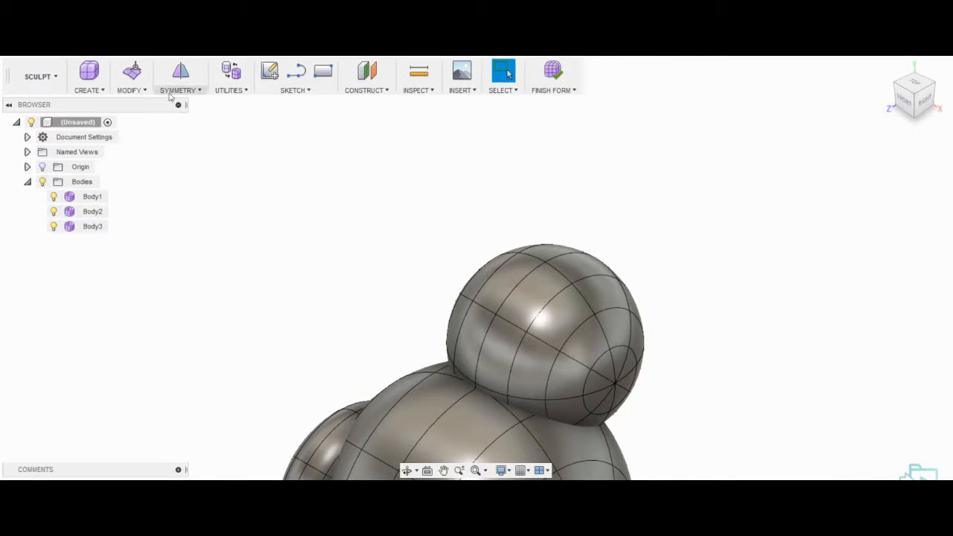
# Subdivide two adjacent faces on the upper front of the head sphere using the Simple insert mode
pyautogui.click(129, 91)
pyautogui.click(142, 134)
pyautogui.click(509, 264)
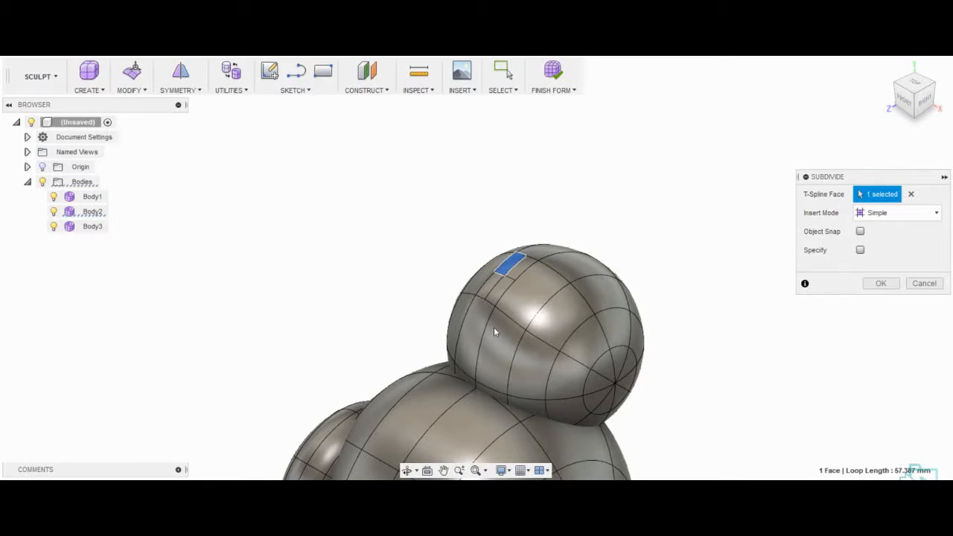
pyautogui.click(879, 283)
pyautogui.press('s')
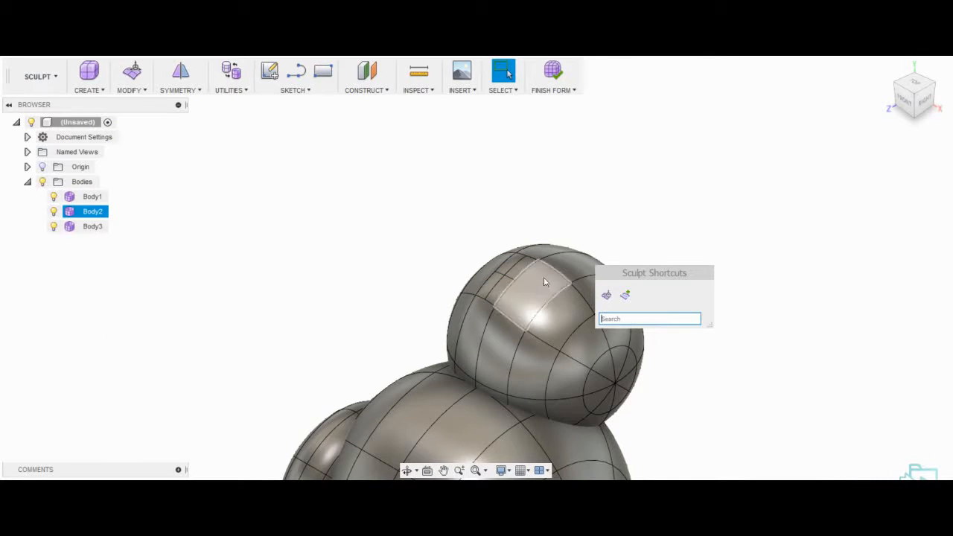
pyautogui.click(129, 90)
pyautogui.click(142, 132)
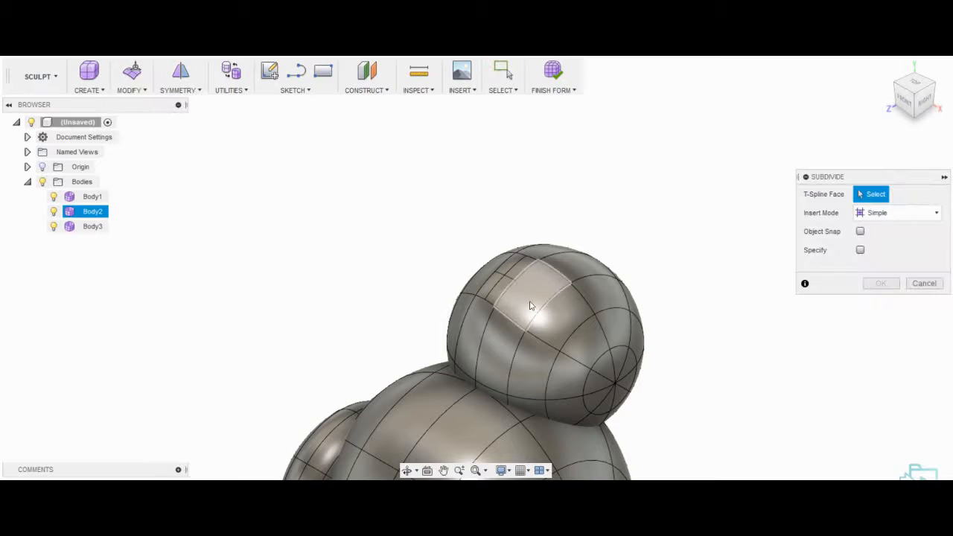
pyautogui.click(535, 277)
# Subdivide the remaining faces of the upper row on the front of the head sphere using Simple insert mode
pyautogui.click(145, 91)
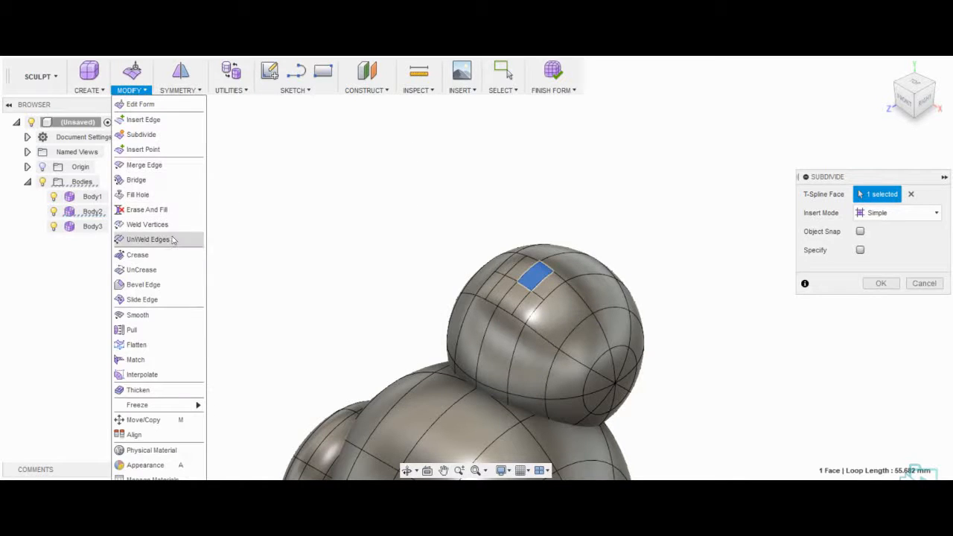
pyautogui.click(192, 192)
pyautogui.click(568, 307)
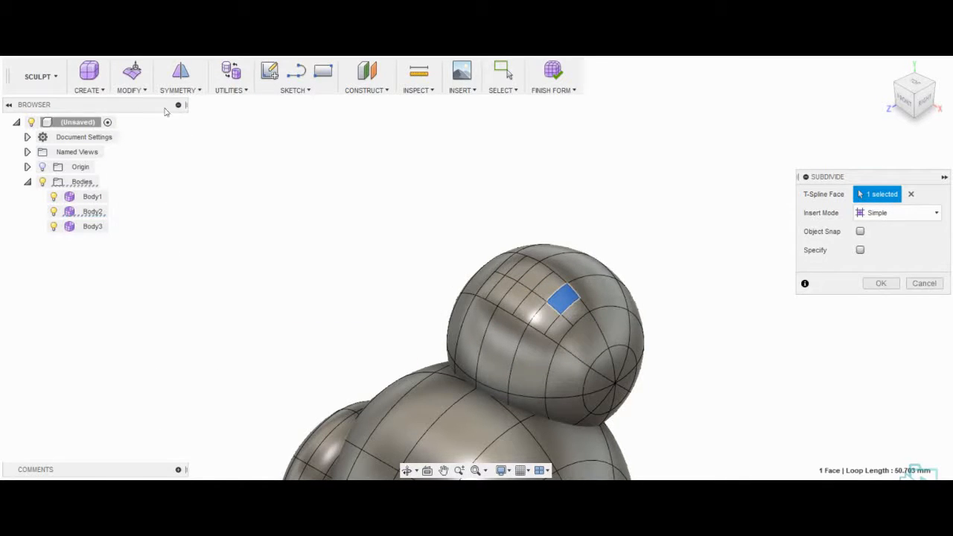
pyautogui.click(130, 90)
pyautogui.click(146, 137)
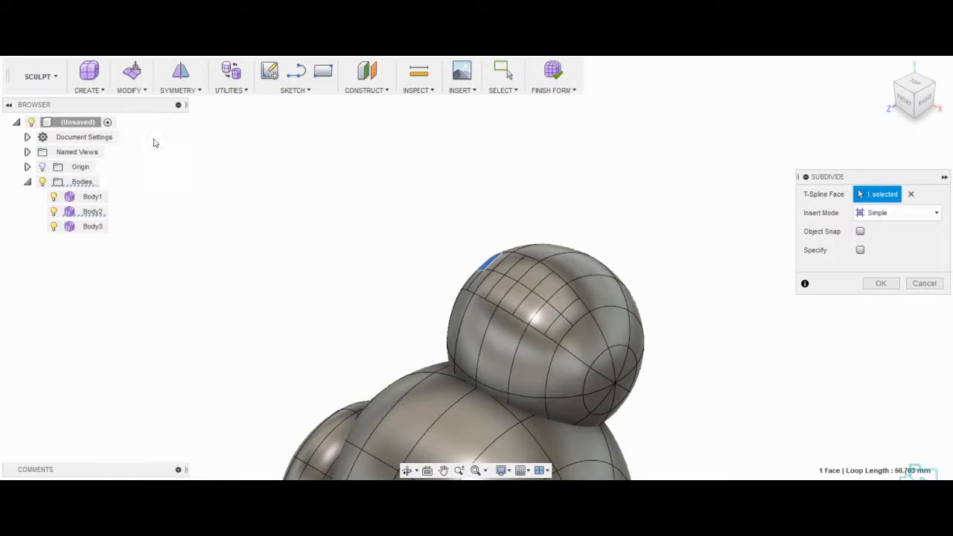
# Subdivide four adjacent faces in the row directly below the refined area on the head's front with Simple insert mode
pyautogui.click(469, 328)
pyautogui.click(134, 90)
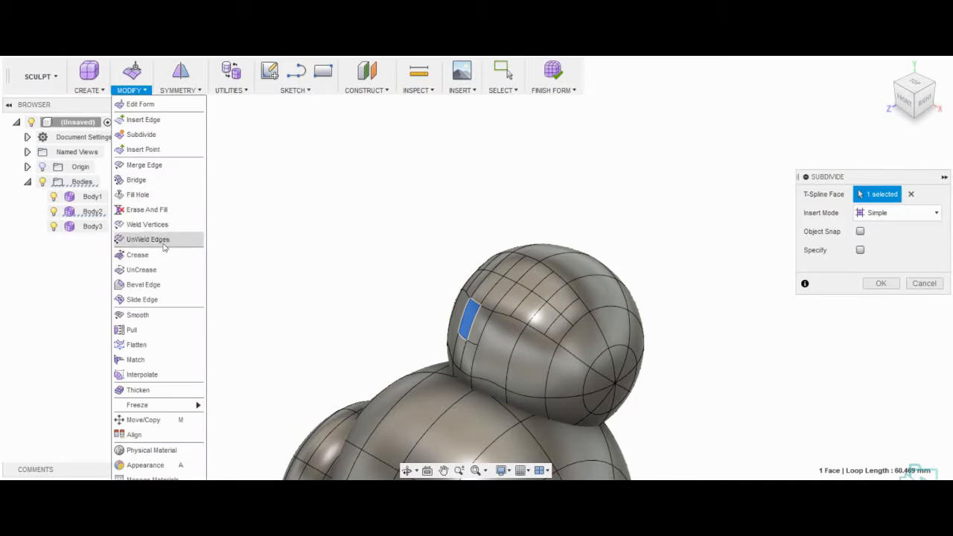
pyautogui.click(146, 137)
pyautogui.click(493, 333)
pyautogui.click(147, 90)
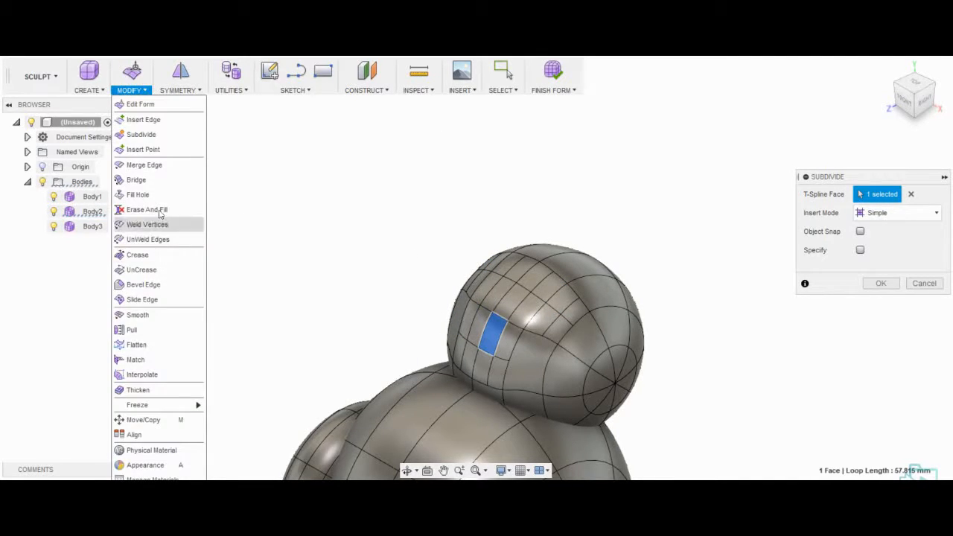
pyautogui.click(149, 137)
pyautogui.click(531, 358)
pyautogui.click(134, 90)
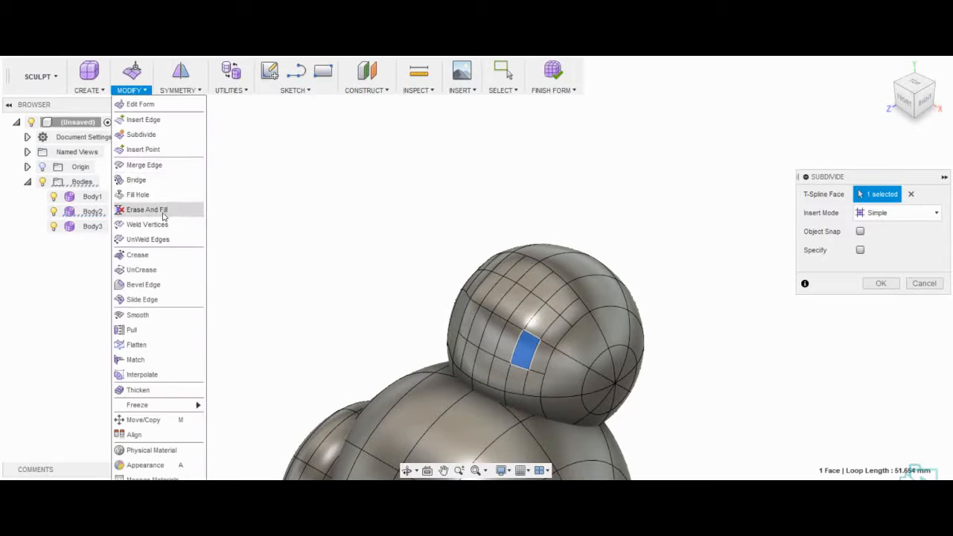
pyautogui.click(148, 137)
pyautogui.click(460, 312)
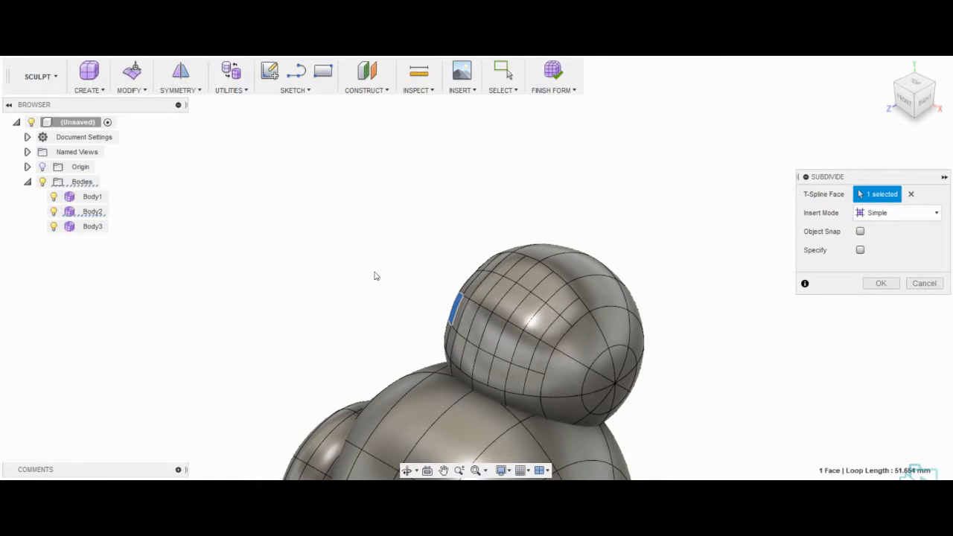
# Pull refined faces on the left side of the head outward into a long ear using Edit Form
pyautogui.keyDown('shift'); pyautogui.moveTo(377, 276); pyautogui.dragTo(529, 282, button='middle'); pyautogui.keyUp('shift')
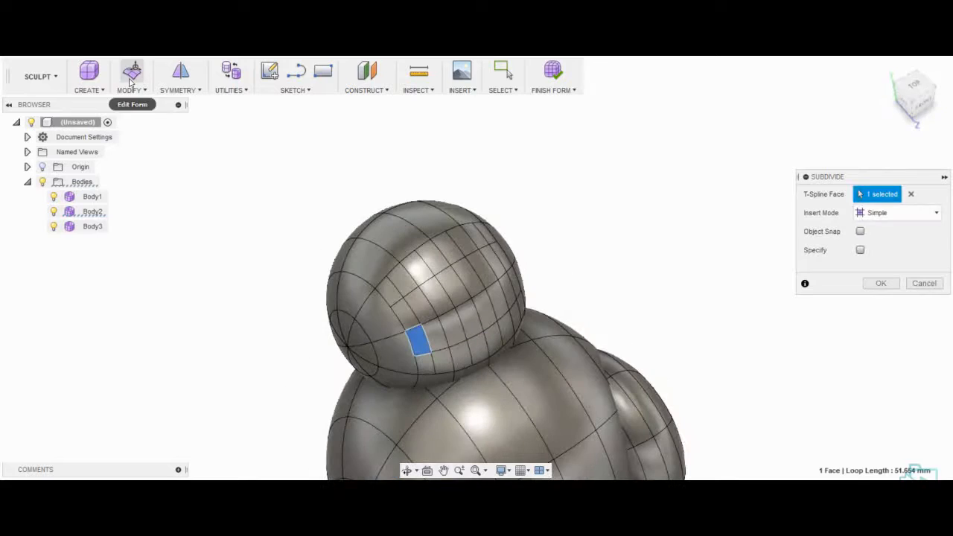
pyautogui.click(130, 74)
pyautogui.click(428, 281)
pyautogui.keyDown('shift'); pyautogui.moveTo(447, 268); pyautogui.dragTo(602, 224, button='middle'); pyautogui.keyUp('shift')
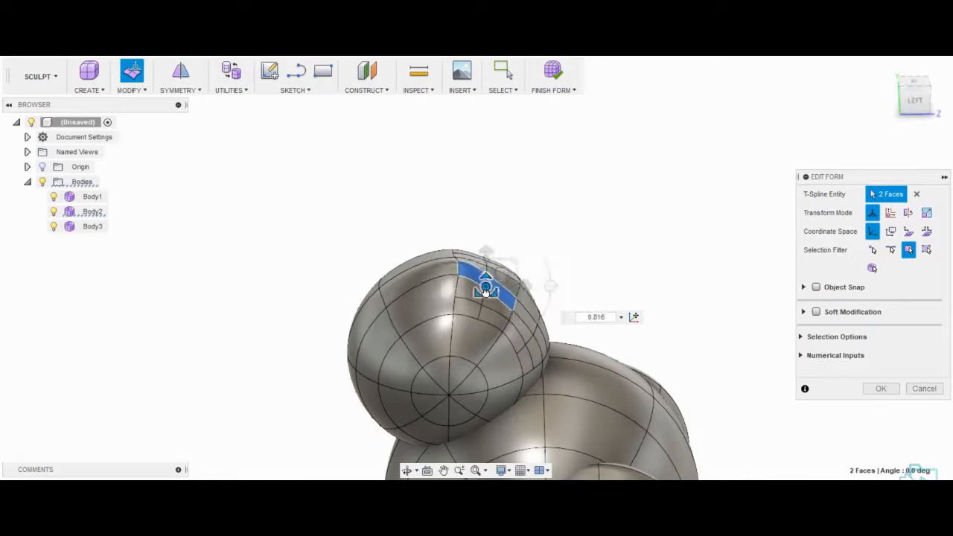
pyautogui.moveTo(484, 281); pyautogui.dragTo(630, 279)
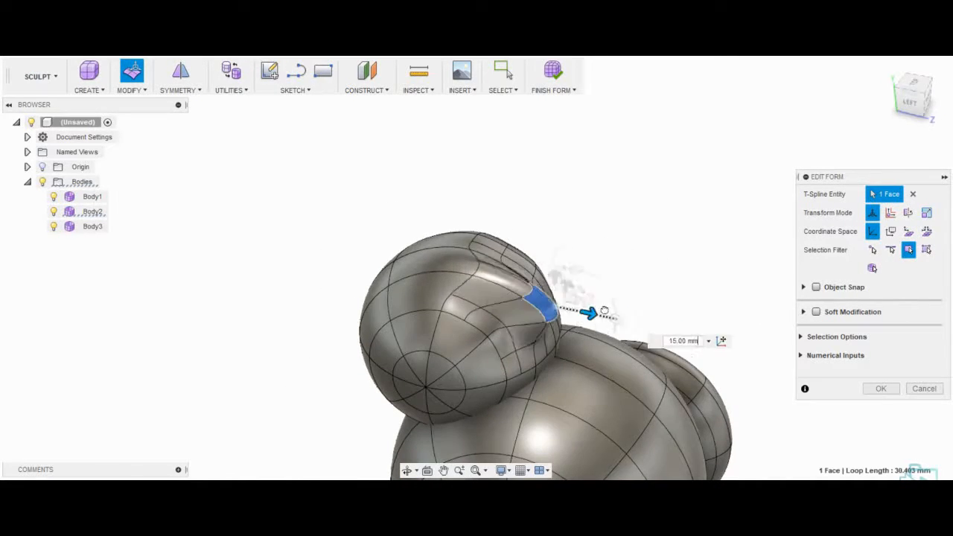
pyautogui.moveTo(606, 315); pyautogui.dragTo(666, 222)
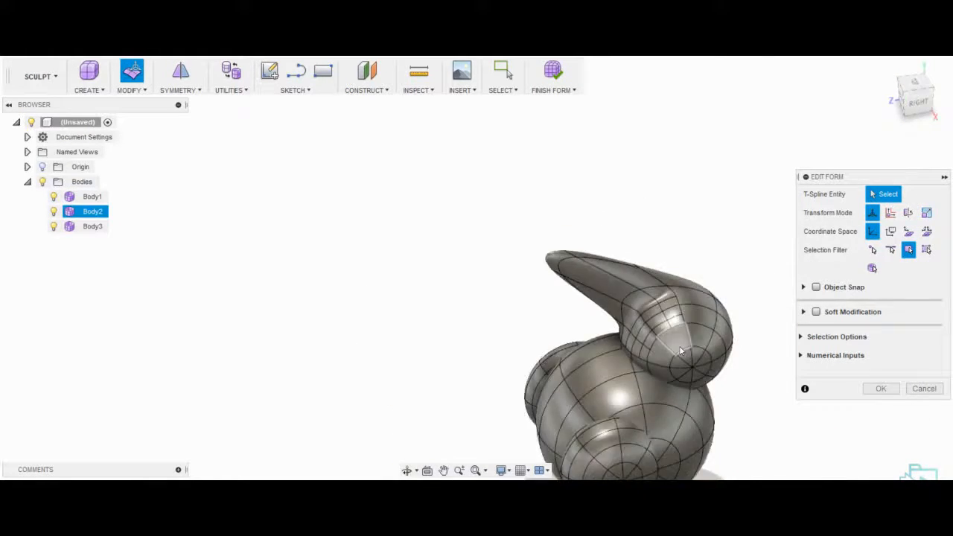
# Pull a matching second ear out of the right side of the head and adjust its faces
pyautogui.keyDown('shift'); pyautogui.moveTo(685, 313); pyautogui.dragTo(704, 307, button='middle'); pyautogui.keyUp('shift')
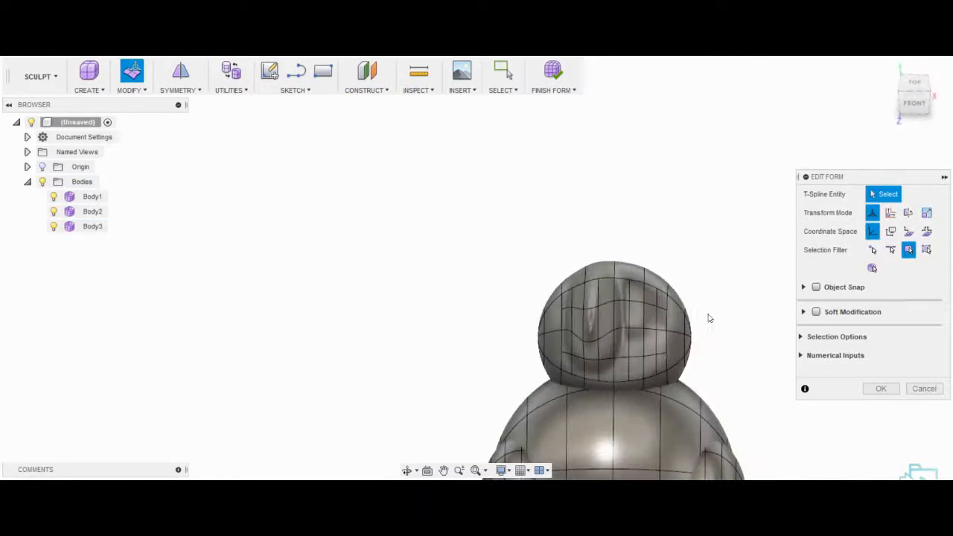
pyautogui.click(708, 308)
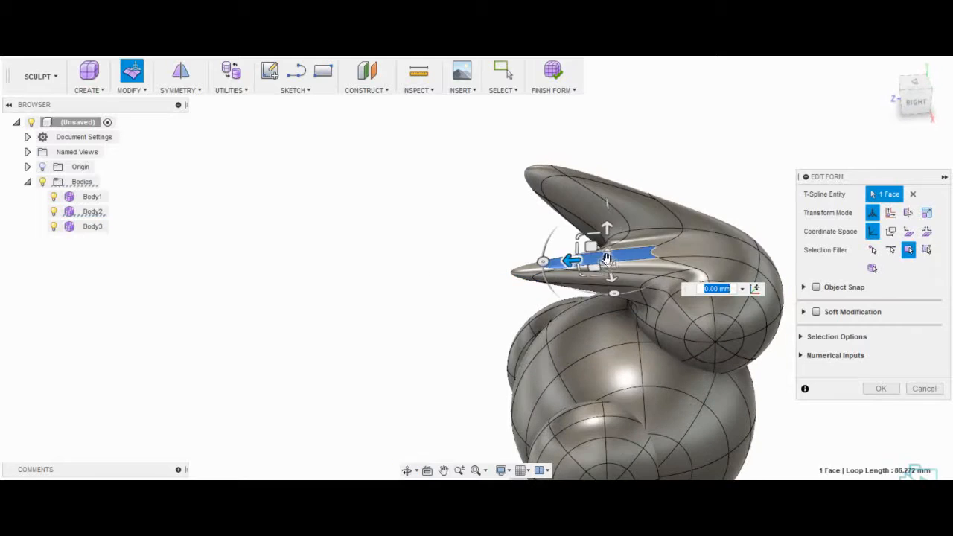
pyautogui.moveTo(521, 262); pyautogui.dragTo(495, 276)
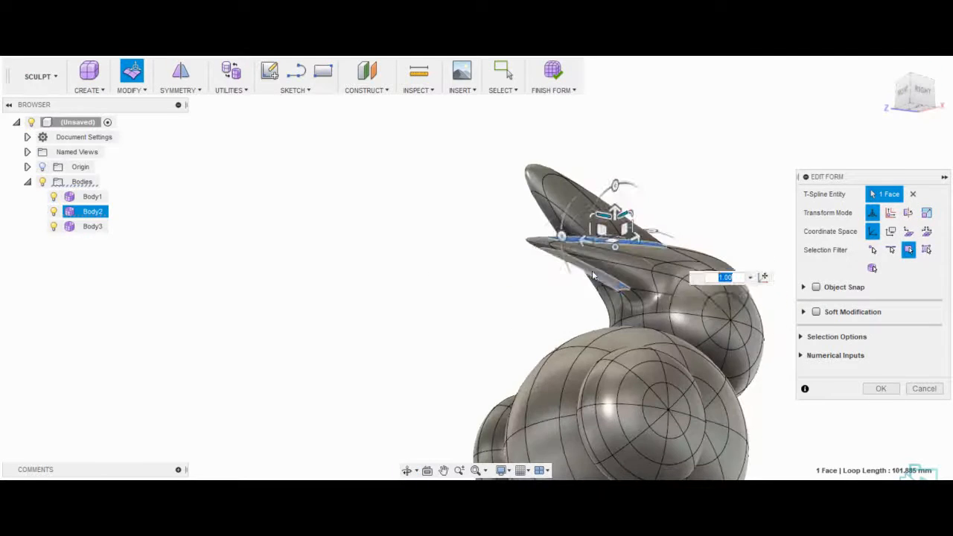
pyautogui.moveTo(574, 255); pyautogui.dragTo(566, 242)
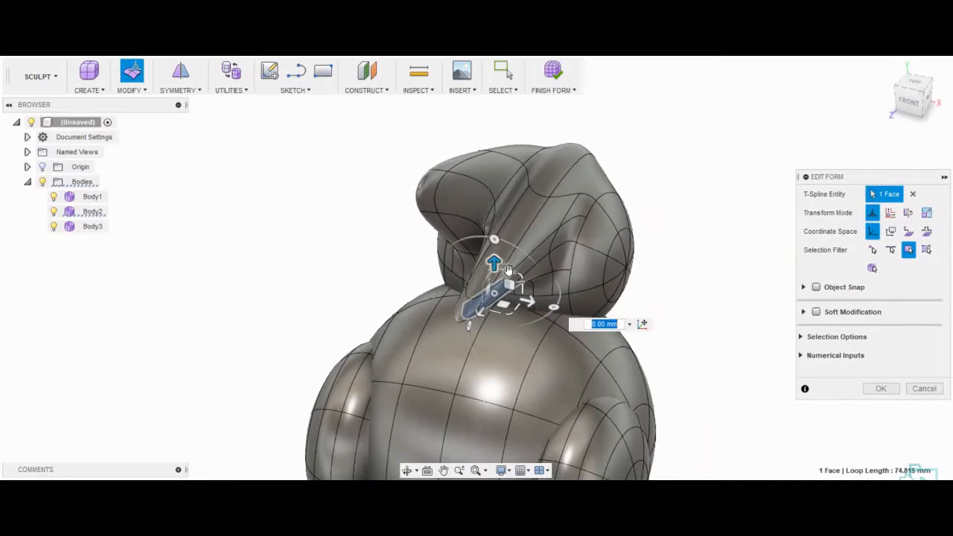
pyautogui.write('1.234')
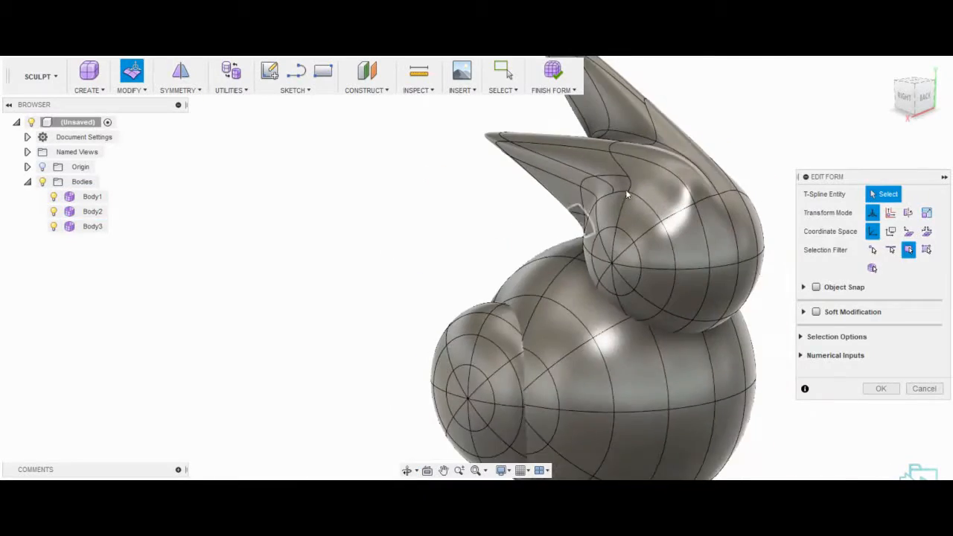
# Widen and round the ear ends by scaling a tip face and moving the group of three tip faces
pyautogui.click(629, 145)
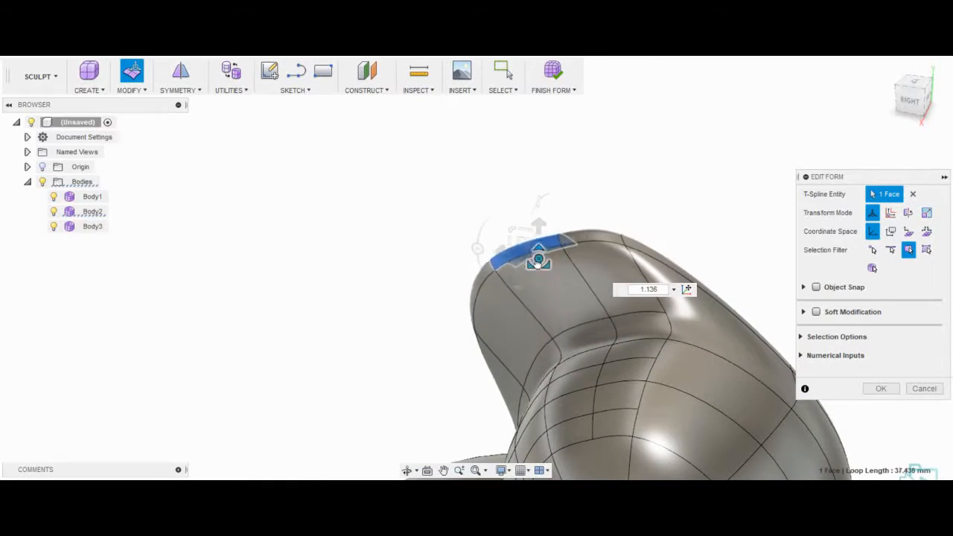
pyautogui.moveTo(538, 265); pyautogui.dragTo(387, 153)
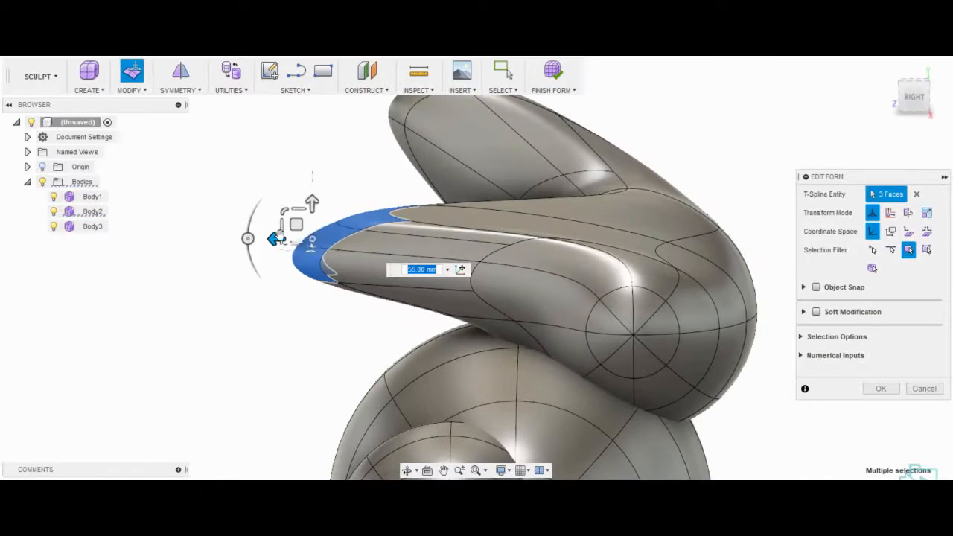
pyautogui.moveTo(321, 241); pyautogui.dragTo(339, 244)
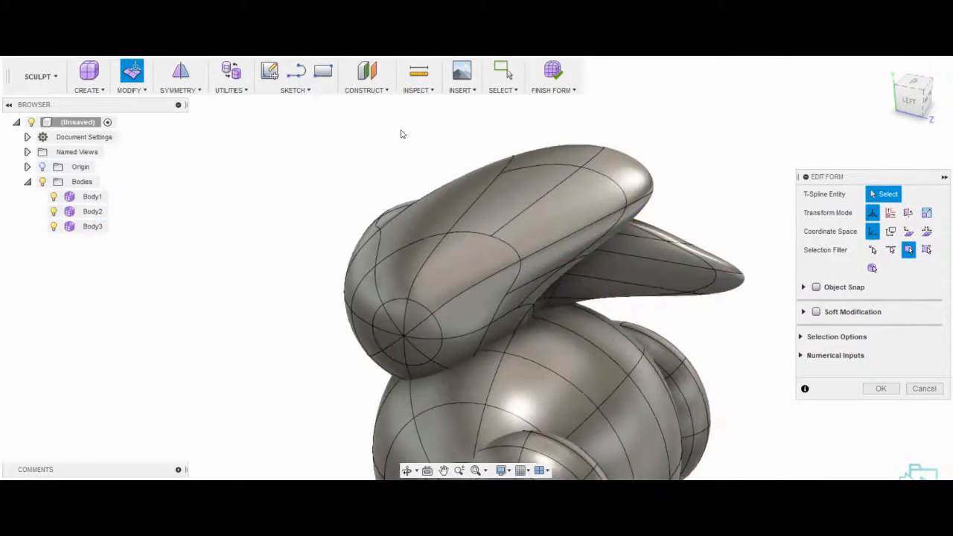
# Select the large faces on the side of the left ear and subdivide them into a finer grid
pyautogui.keyDown('shift'); pyautogui.moveTo(401, 134); pyautogui.dragTo(454, 149, button='middle'); pyautogui.keyUp('shift')
pyautogui.click(515, 195)
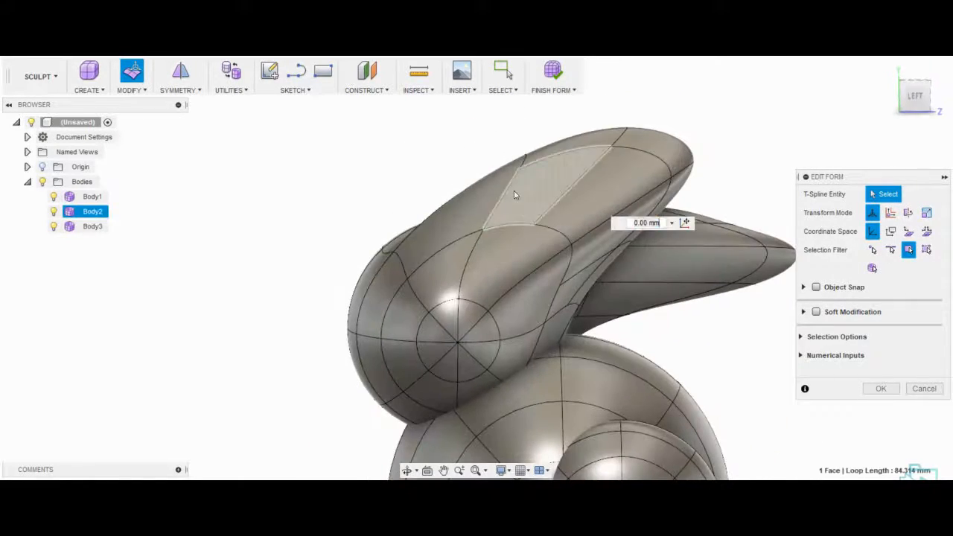
pyautogui.keyDown('ctrl'); pyautogui.click(596, 194); pyautogui.keyUp('ctrl')
pyautogui.keyDown('ctrl'); pyautogui.click(596, 246); pyautogui.keyUp('ctrl')
pyautogui.keyDown('ctrl'); pyautogui.click(530, 298); pyautogui.keyUp('ctrl')
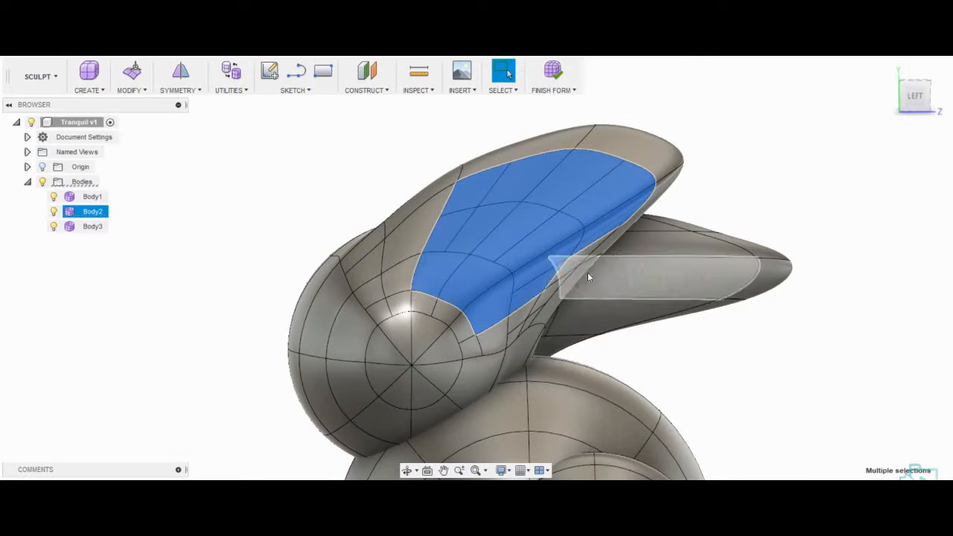
# Push the selected 15 side faces of the left ear inward by 5 mm with Edit Form
pyautogui.keyDown('shift'); pyautogui.moveTo(484, 326); pyautogui.dragTo(425, 354, button='middle'); pyautogui.keyUp('shift')
pyautogui.click(131, 89)
pyautogui.click(146, 106)
pyautogui.moveTo(463, 273); pyautogui.dragTo(504, 254)
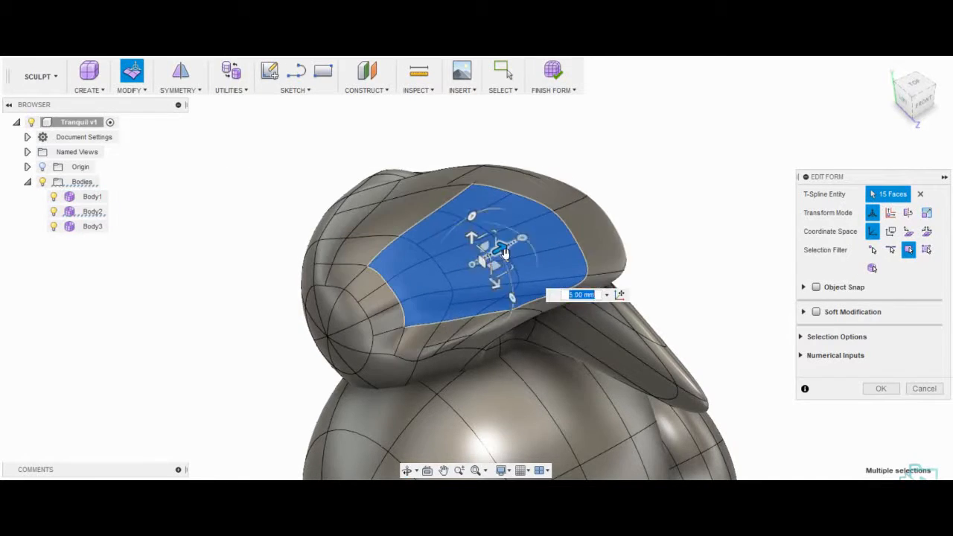
# Push single vertices in the middle of the left ear's side inward, the first by 15 mm, to start a hollow
pyautogui.keyDown('shift'); pyautogui.moveTo(505, 254); pyautogui.dragTo(596, 216, button='middle'); pyautogui.keyUp('shift')
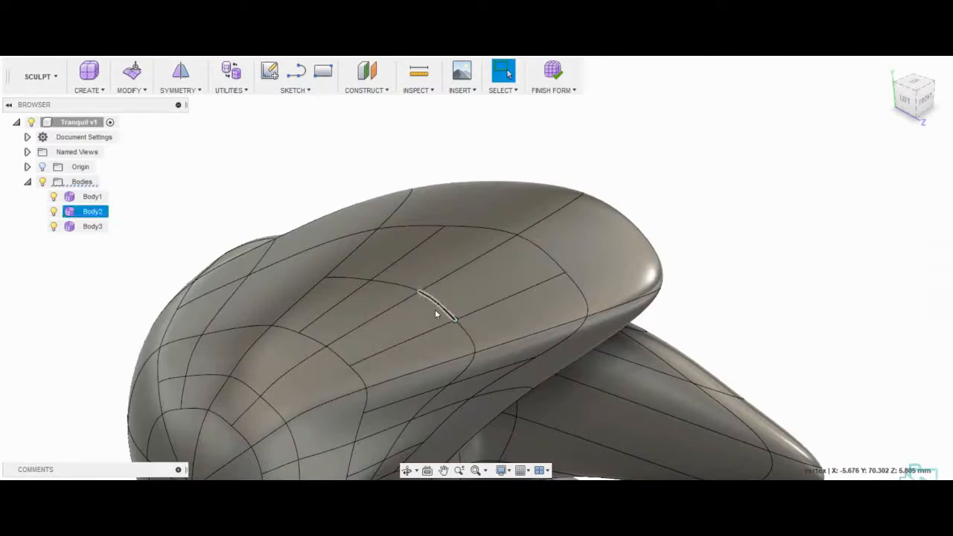
pyautogui.click(454, 320)
pyautogui.moveTo(494, 307); pyautogui.dragTo(568, 269)
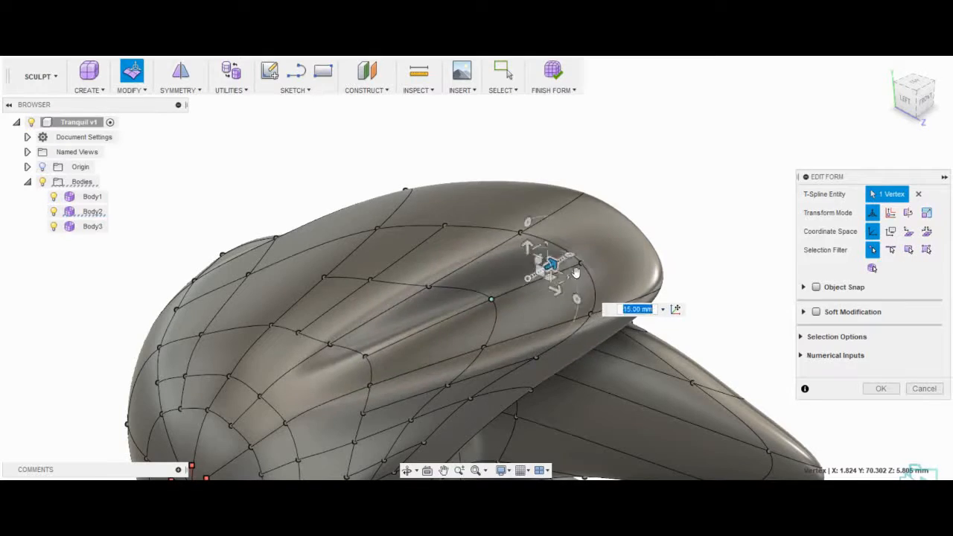
pyautogui.keyDown('shift'); pyautogui.moveTo(572, 273); pyautogui.dragTo(516, 288, button='middle'); pyautogui.keyUp('shift')
pyautogui.click(487, 280)
pyautogui.moveTo(495, 277); pyautogui.dragTo(548, 263)
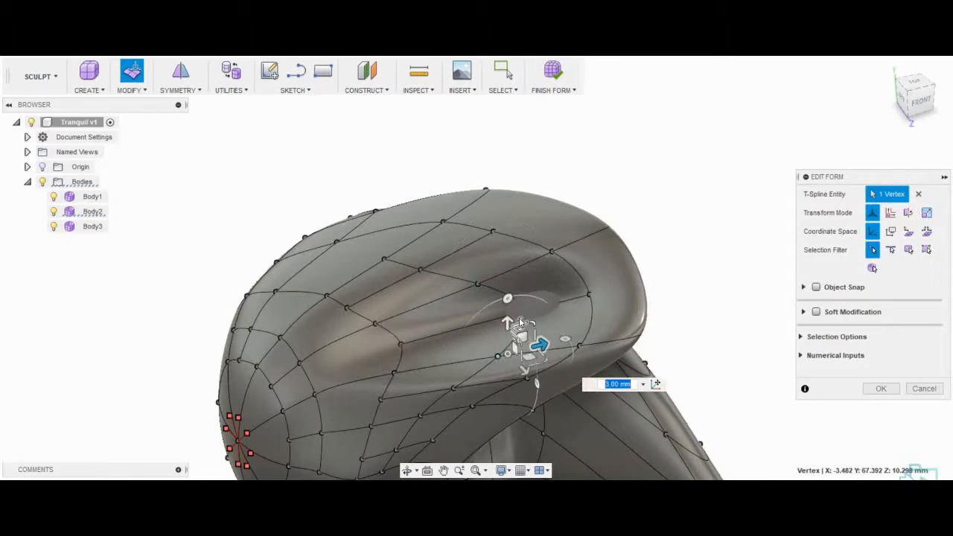
# Push two neighbouring vertices around the centre of the left ear's hollow slightly inward
pyautogui.keyDown('shift'); pyautogui.moveTo(462, 249); pyautogui.dragTo(501, 253, button='middle'); pyautogui.keyUp('shift')
pyautogui.click(438, 265)
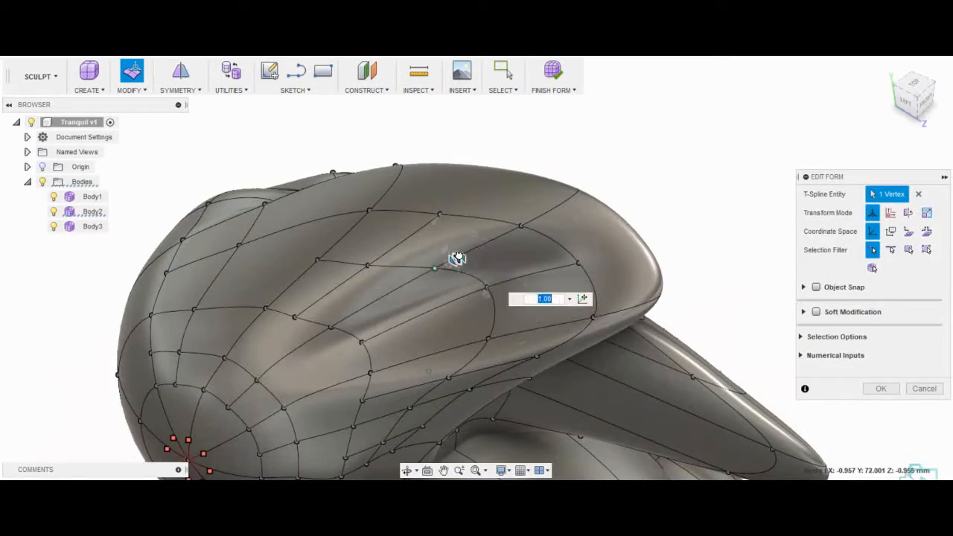
pyautogui.moveTo(456, 254); pyautogui.dragTo(468, 242)
pyautogui.click(487, 338)
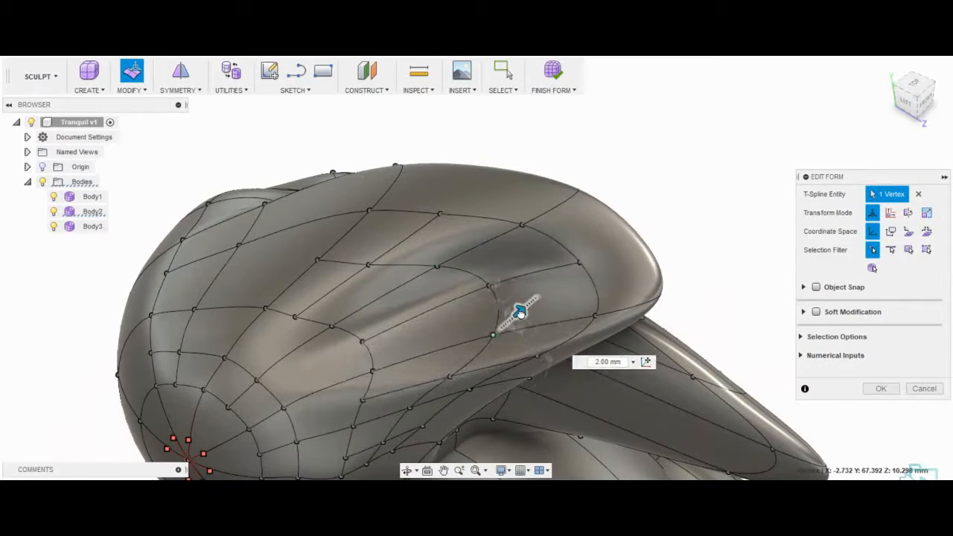
pyautogui.moveTo(520, 313); pyautogui.dragTo(521, 313)
# Push the vertices near the base of the left ear inward to extend the hollow towards the head
pyautogui.keyDown('shift'); pyautogui.moveTo(521, 312); pyautogui.dragTo(447, 328, button='middle'); pyautogui.keyUp('shift')
pyautogui.click(386, 317)
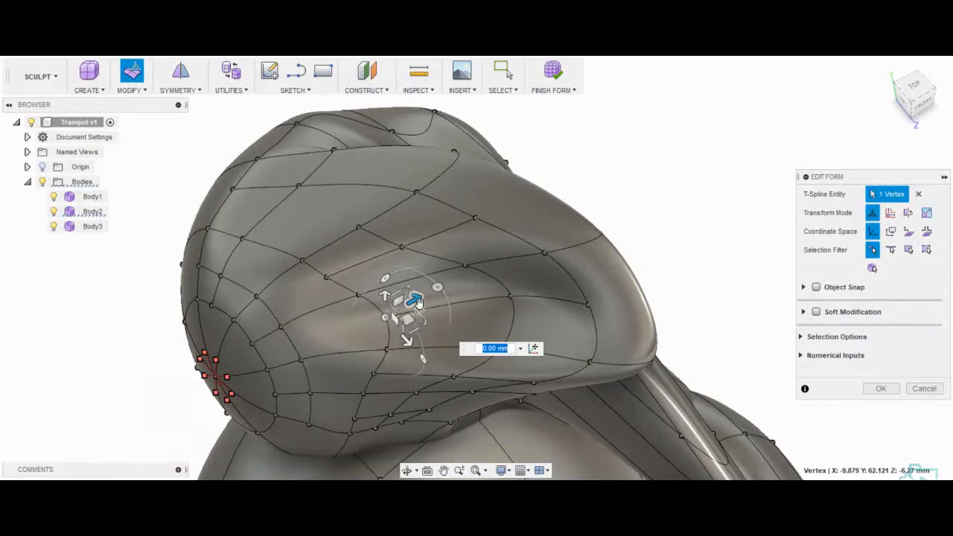
pyautogui.moveTo(417, 300); pyautogui.dragTo(520, 299)
pyautogui.scroll(-1, 400, 277)
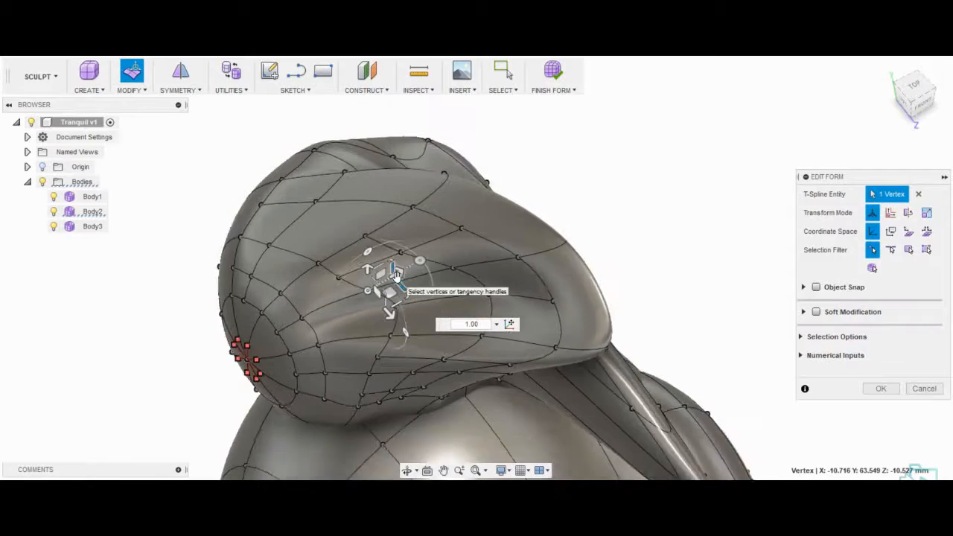
pyautogui.scroll(2, 399, 276)
pyautogui.moveTo(396, 276); pyautogui.dragTo(420, 265)
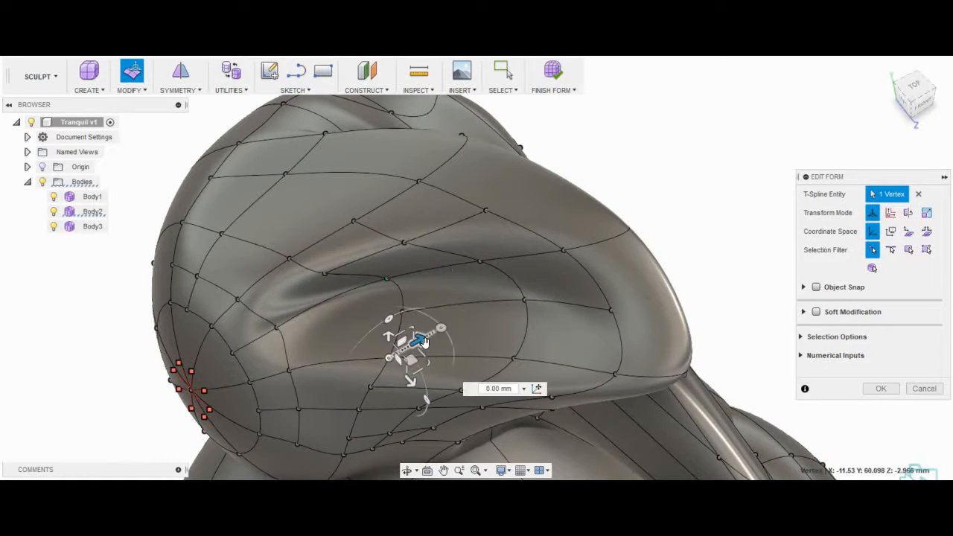
pyautogui.moveTo(458, 319); pyautogui.dragTo(476, 308)
# Adjust a vertex near the left ear's tip to blend the hollow, and finish the form edit
pyautogui.moveTo(432, 313)
pyautogui.keyDown('shift'); pyautogui.mouseDown(button='middle')
pyautogui.moveTo(502, 253)
pyautogui.moveTo(425, 311)
pyautogui.mouseUp(button='middle'); pyautogui.keyUp('shift')
pyautogui.click(612, 322)
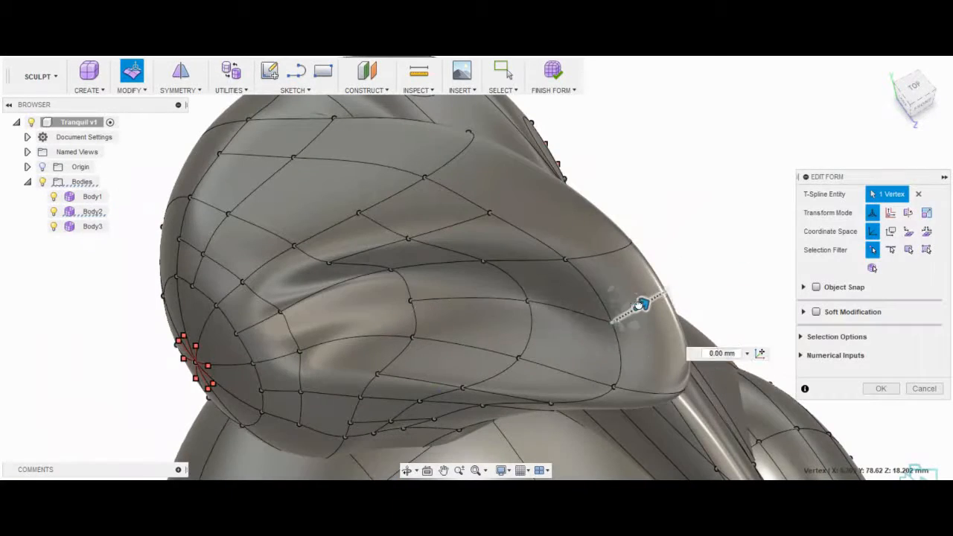
pyautogui.moveTo(621, 307); pyautogui.dragTo(630, 311)
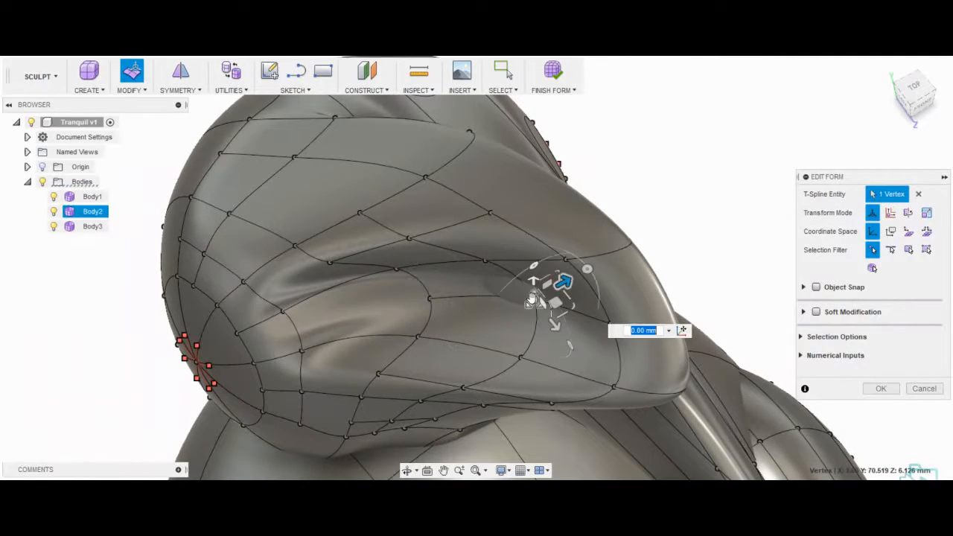
pyautogui.keyDown('shift'); pyautogui.moveTo(428, 298); pyautogui.dragTo(492, 149, button='middle'); pyautogui.keyUp('shift')
pyautogui.scroll(-2, 500, 268)
pyautogui.click(877, 387)
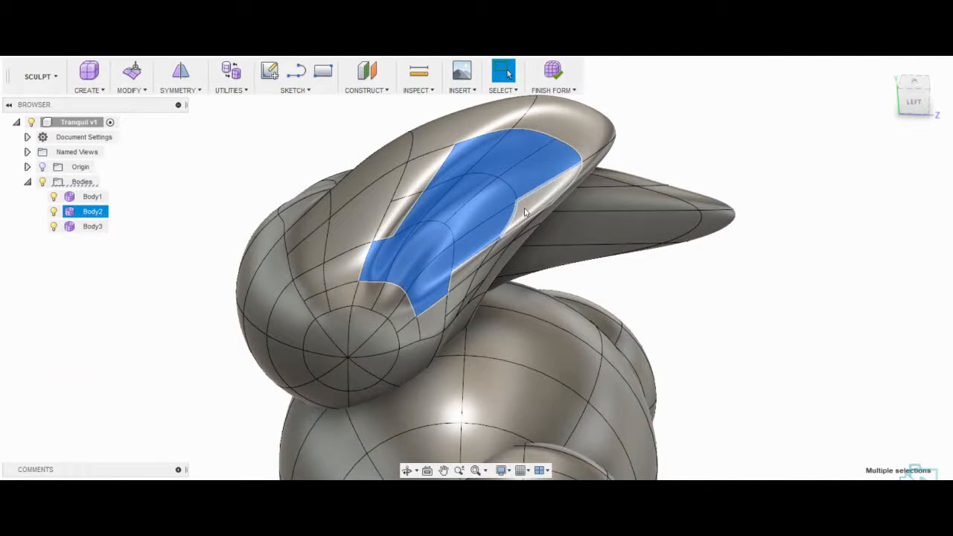
# Subdivide the selected faces inside the left ear's hollow
pyautogui.click(131, 90)
pyautogui.click(132, 149)
pyautogui.click(880, 284)
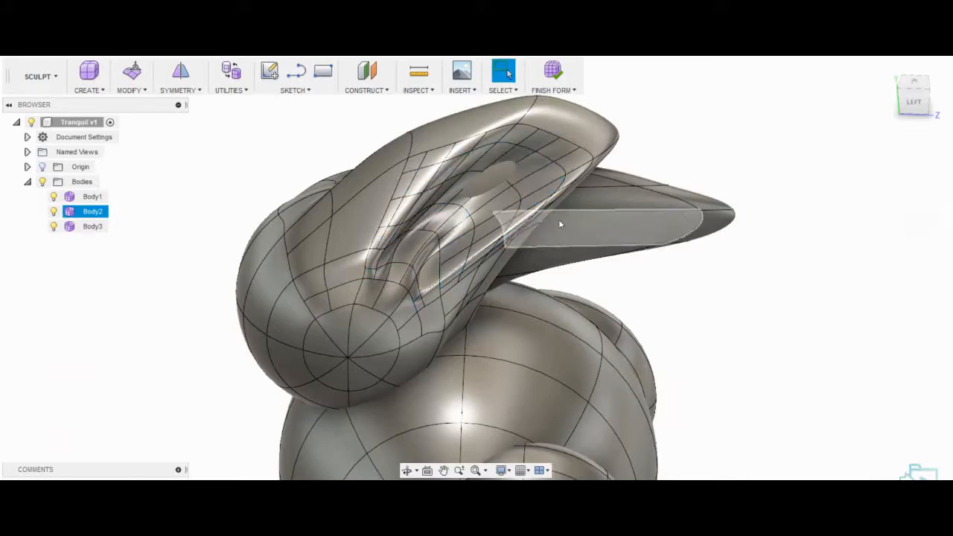
# Push the vertex inside the left ear's hollow near the tip slightly inward
pyautogui.scroll(3, 557, 165)
pyautogui.keyDown('shift'); pyautogui.moveTo(559, 219); pyautogui.dragTo(588, 227, button='middle'); pyautogui.keyUp('shift')
pyautogui.scroll(-1, 557, 165)
pyautogui.click(131, 90)
pyautogui.click(142, 103)
pyautogui.click(621, 224)
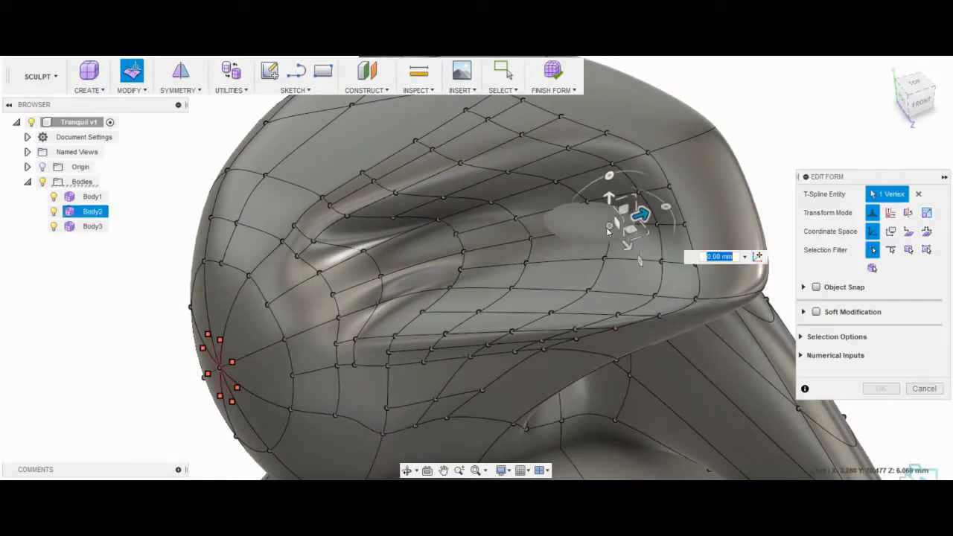
pyautogui.moveTo(638, 217); pyautogui.dragTo(614, 222)
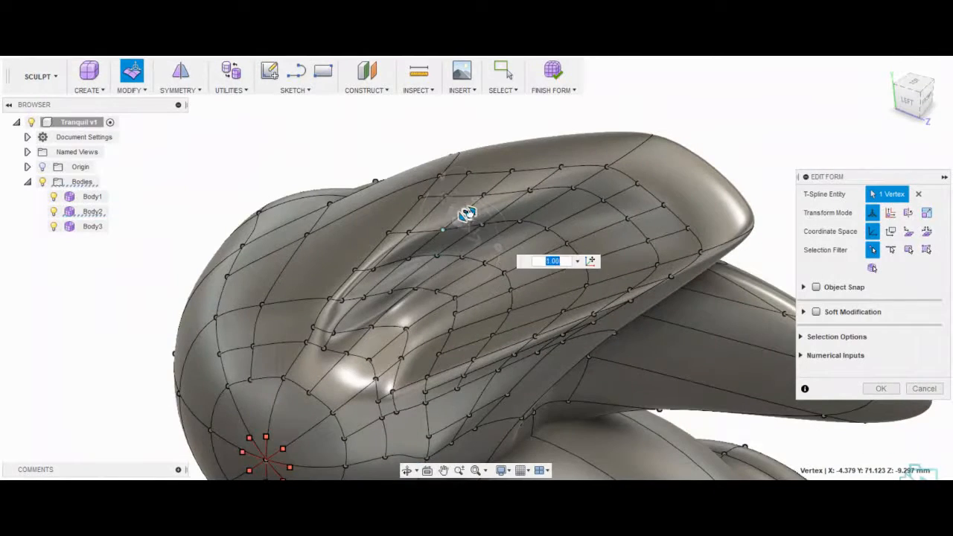
# Adjust further vertices along the edge and floor of the left ear's hollow to smooth it, and finish the form edit
pyautogui.moveTo(469, 213)
pyautogui.keyDown('shift'); pyautogui.mouseDown(button='middle')
pyautogui.moveTo(511, 200)
pyautogui.moveTo(482, 210)
pyautogui.mouseUp(button='middle'); pyautogui.keyUp('shift')
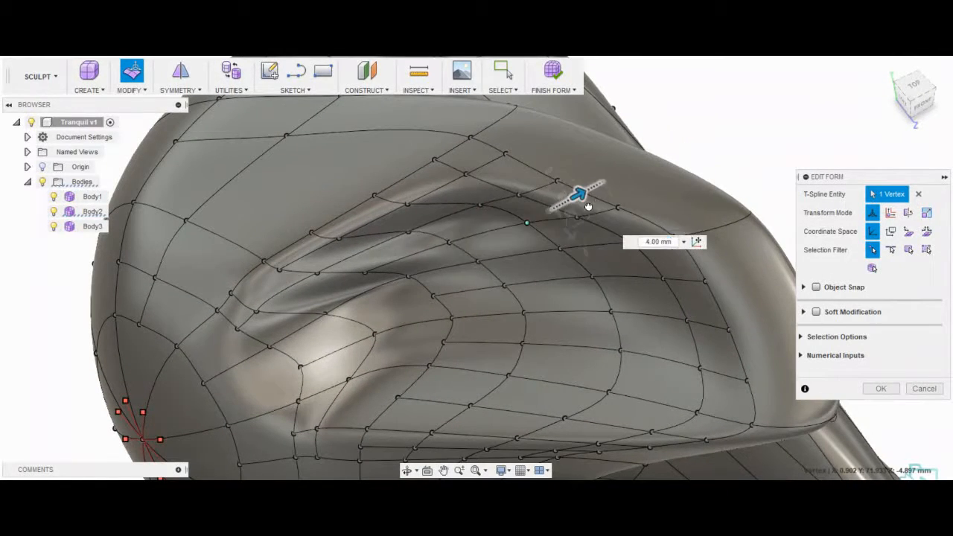
pyautogui.moveTo(396, 255); pyautogui.dragTo(404, 269)
pyautogui.keyDown('shift'); pyautogui.moveTo(507, 253); pyautogui.dragTo(612, 279, button='middle'); pyautogui.keyUp('shift')
pyautogui.scroll(-3, 502, 366)
pyautogui.scroll(2, 502, 363)
pyautogui.click(496, 330)
pyautogui.moveTo(612, 278); pyautogui.dragTo(574, 294)
pyautogui.keyDown('shift'); pyautogui.moveTo(573, 293); pyautogui.dragTo(640, 298, button='middle'); pyautogui.keyUp('shift')
pyautogui.click(869, 390)
# Select the main body sphere for form editing and stretch it lengthwise into an egg shape
pyautogui.keyDown('shift'); pyautogui.moveTo(790, 350); pyautogui.dragTo(464, 344, button='middle'); pyautogui.keyUp('shift')
pyautogui.click(134, 90)
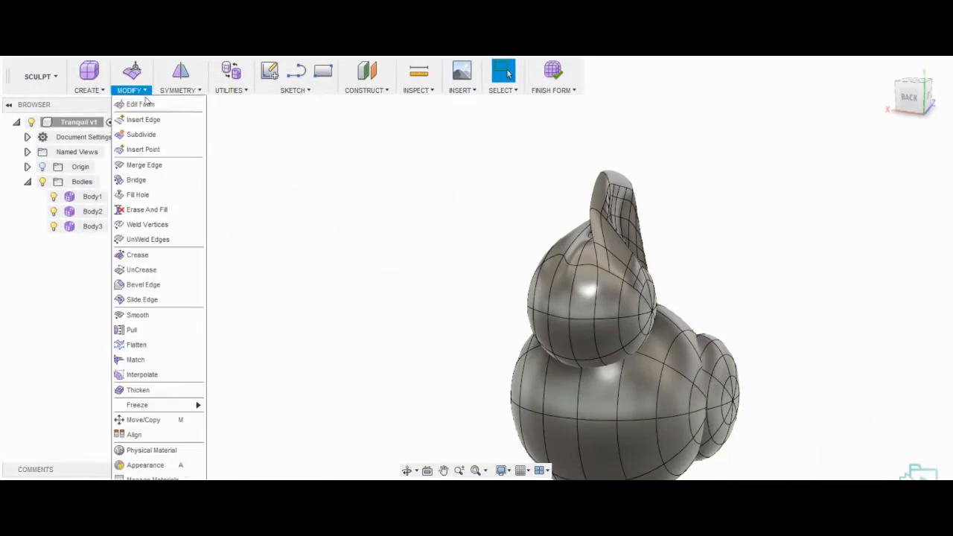
pyautogui.keyDown('shift'); pyautogui.moveTo(655, 216); pyautogui.dragTo(767, 246, button='middle'); pyautogui.keyUp('shift')
pyautogui.click(97, 226)
pyautogui.click(92, 197)
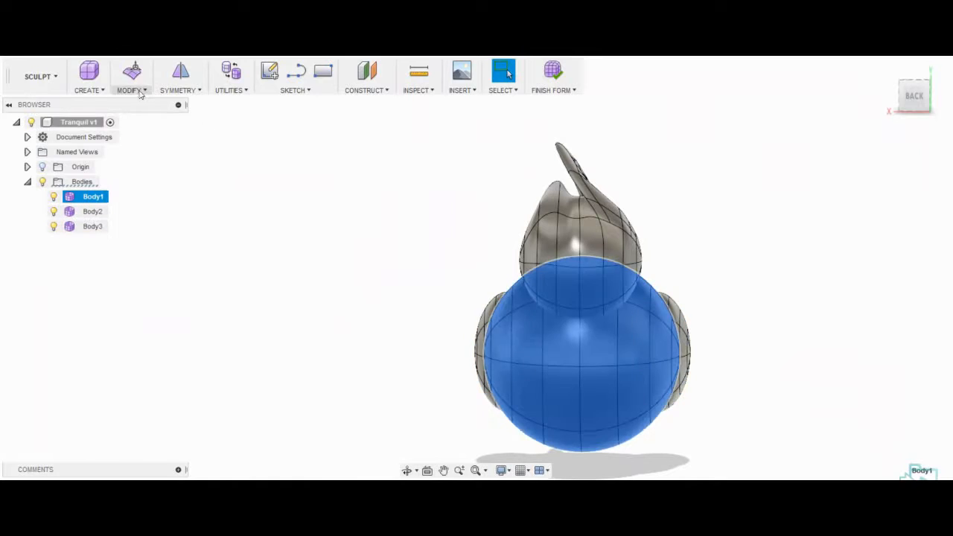
pyautogui.click(132, 71)
pyautogui.keyDown('shift'); pyautogui.moveTo(700, 314); pyautogui.dragTo(588, 341, button='middle'); pyautogui.keyUp('shift')
pyautogui.moveTo(579, 338); pyautogui.dragTo(550, 319)
pyautogui.keyDown('shift'); pyautogui.moveTo(711, 265); pyautogui.dragTo(637, 264, button='middle'); pyautogui.keyUp('shift')
pyautogui.moveTo(612, 313); pyautogui.dragTo(620, 313)
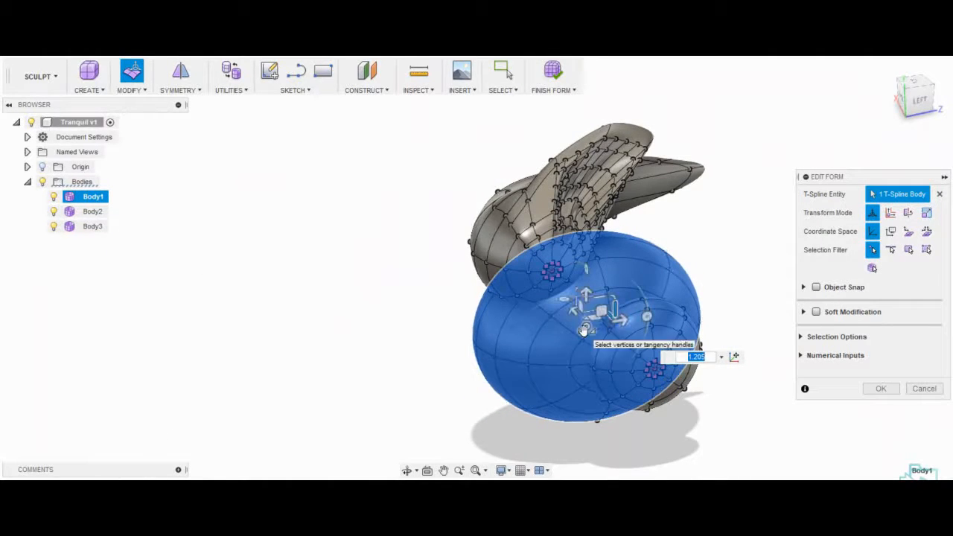
# Rotate the main body 5 degrees in side view, lower it slightly and shift it 5 mm towards the rear
pyautogui.click(910, 103)
pyautogui.moveTo(767, 432); pyautogui.dragTo(699, 356, button='middle')
pyautogui.moveTo(600, 337); pyautogui.dragTo(610, 337)
pyautogui.moveTo(574, 307); pyautogui.dragTo(574, 296)
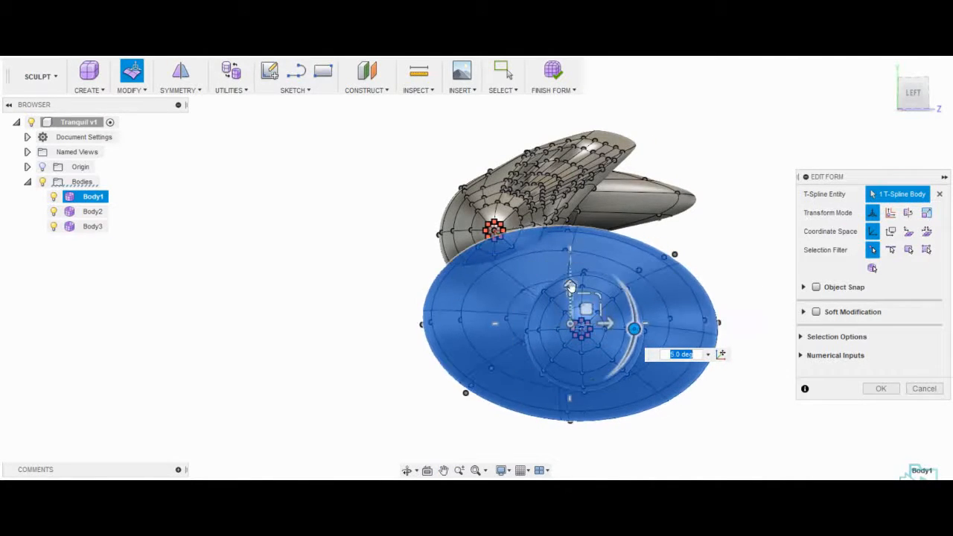
pyautogui.moveTo(570, 289); pyautogui.dragTo(597, 318)
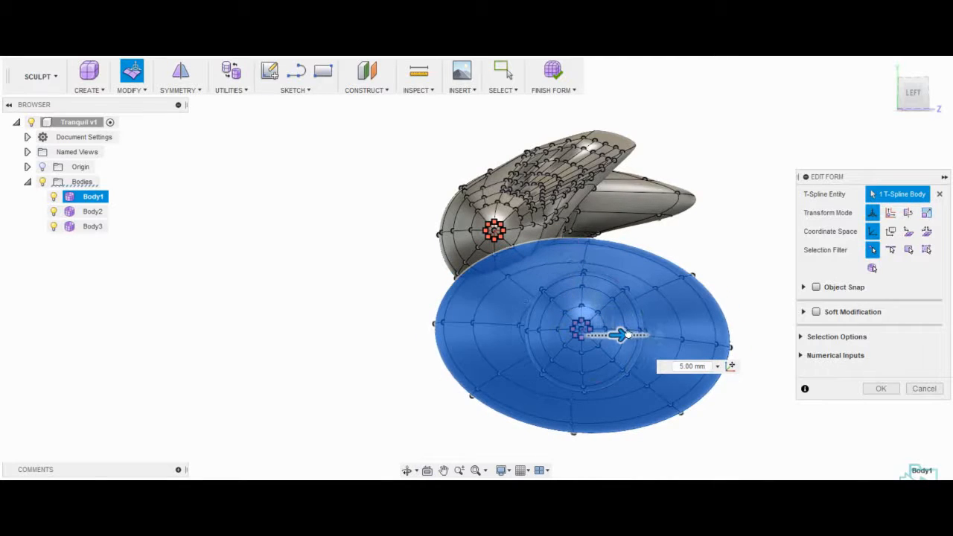
pyautogui.keyDown('shift'); pyautogui.moveTo(422, 305); pyautogui.dragTo(448, 324, button='middle'); pyautogui.keyUp('shift')
# Push the foremost vertex of the main body 5 mm inward to flatten the chest, and finish the form edit
pyautogui.click(433, 321)
pyautogui.keyDown('shift'); pyautogui.moveTo(365, 330); pyautogui.dragTo(448, 336, button='middle'); pyautogui.keyUp('shift')
pyautogui.click(549, 358)
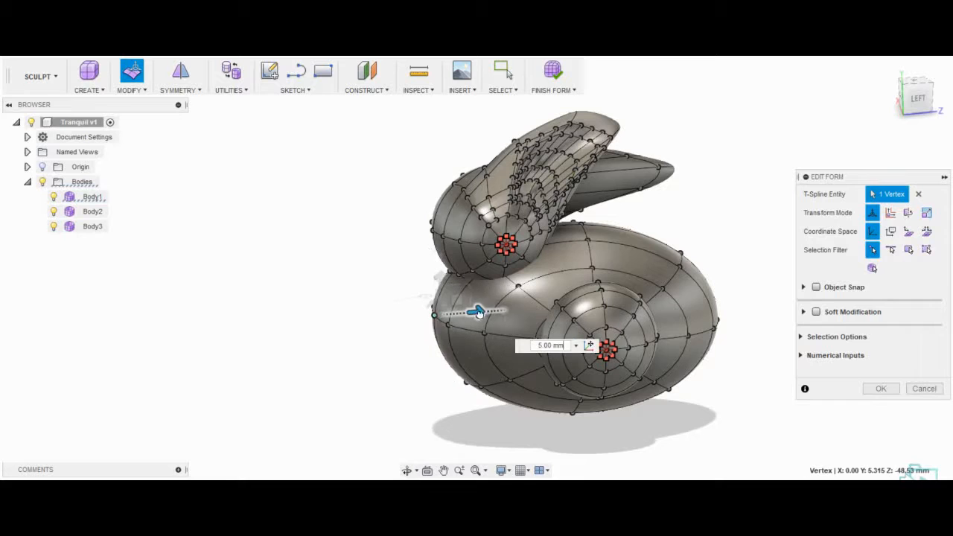
pyautogui.moveTo(502, 313)
pyautogui.keyDown('shift'); pyautogui.mouseDown(button='middle')
pyautogui.moveTo(366, 271)
pyautogui.moveTo(494, 330)
pyautogui.moveTo(670, 320)
pyautogui.moveTo(506, 320)
pyautogui.mouseUp(button='middle'); pyautogui.keyUp('shift')
pyautogui.click(880, 388)
# Create a small T-spline sphere in front of the head as the eye
pyautogui.keyDown('shift'); pyautogui.moveTo(640, 313); pyautogui.dragTo(608, 280, button='middle'); pyautogui.keyUp('shift')
pyautogui.click(89, 90)
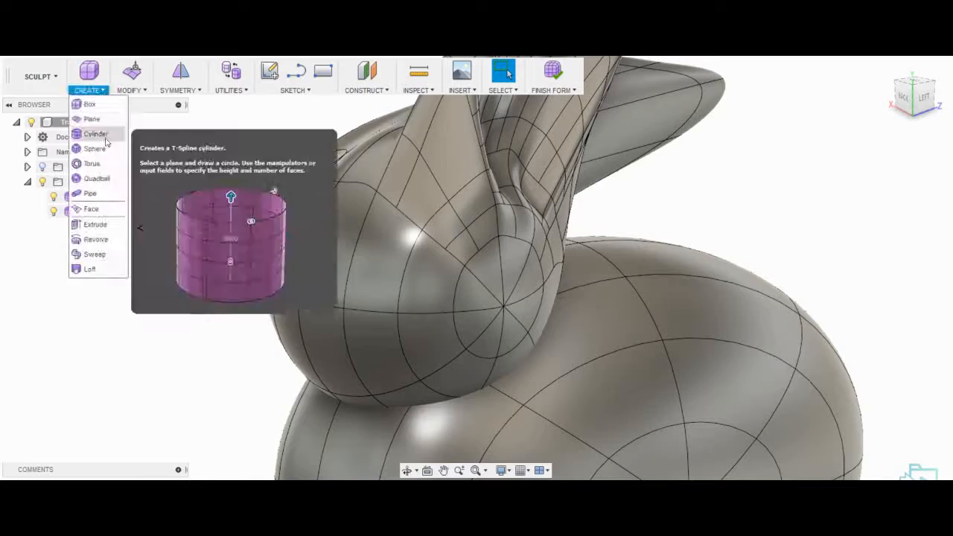
pyautogui.click(94, 147)
pyautogui.scroll(-3, 600, 362)
pyautogui.click(600, 362)
pyautogui.click(414, 220)
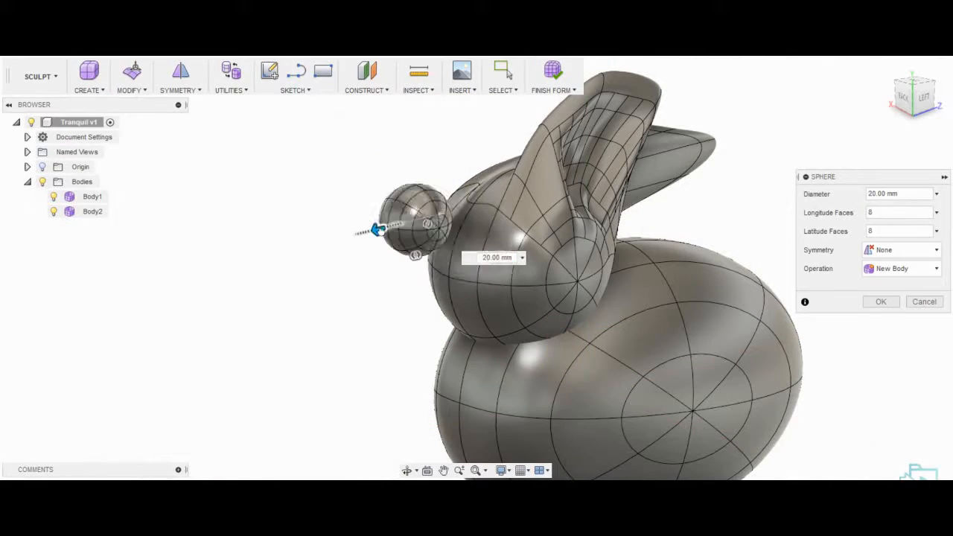
pyautogui.press('Return')
# Flatten the eye sphere, position it on the side of the face and rotate it by 5 degrees to follow the head's curvature
pyautogui.click(131, 90)
pyautogui.click(131, 103)
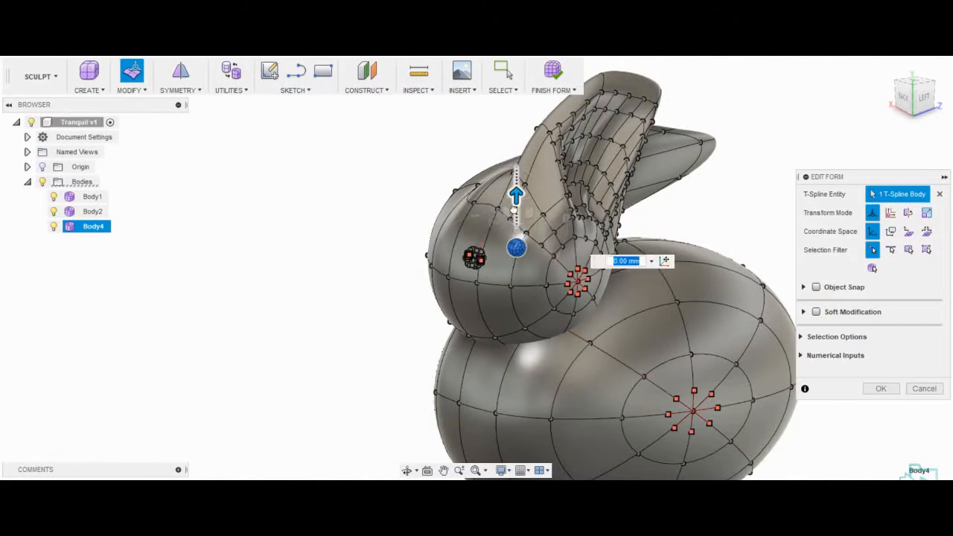
pyautogui.scroll(3, 514, 211)
pyautogui.keyDown('shift'); pyautogui.moveTo(514, 211); pyautogui.dragTo(547, 271, button='middle'); pyautogui.keyUp('shift')
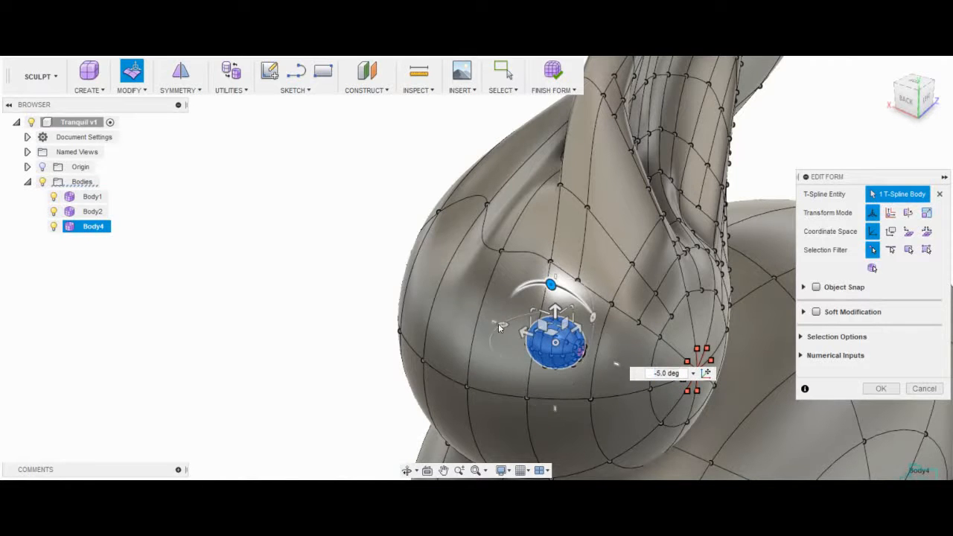
pyautogui.click(926, 251)
pyautogui.click(550, 341)
pyautogui.click(872, 268)
pyautogui.click(555, 342)
pyautogui.moveTo(501, 328); pyautogui.dragTo(498, 332)
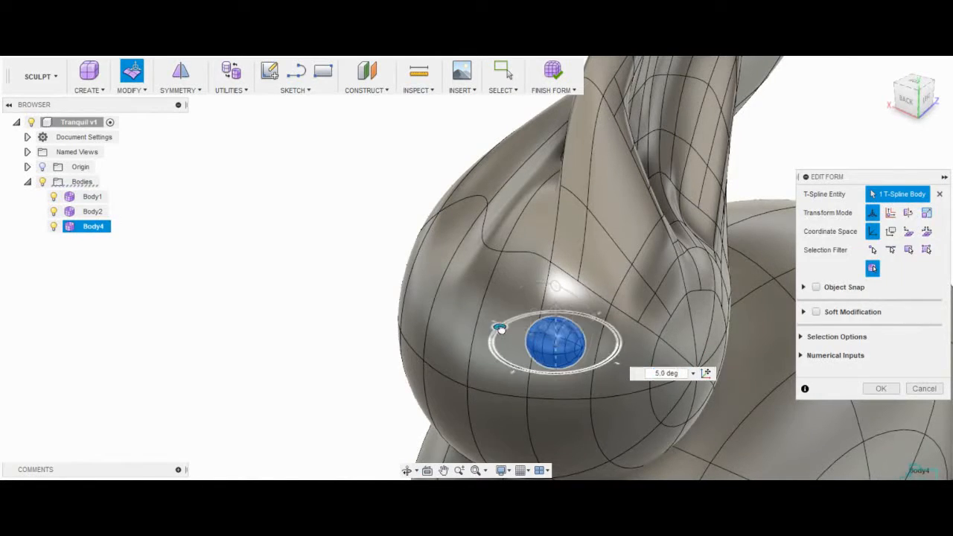
# Seat the eye in the face, lower it by 1 mm, and finish the form edit
pyautogui.click(915, 82)
pyautogui.moveTo(524, 134); pyautogui.dragTo(515, 142)
pyautogui.keyDown('shift'); pyautogui.moveTo(529, 325); pyautogui.dragTo(551, 231, button='middle'); pyautogui.keyUp('shift')
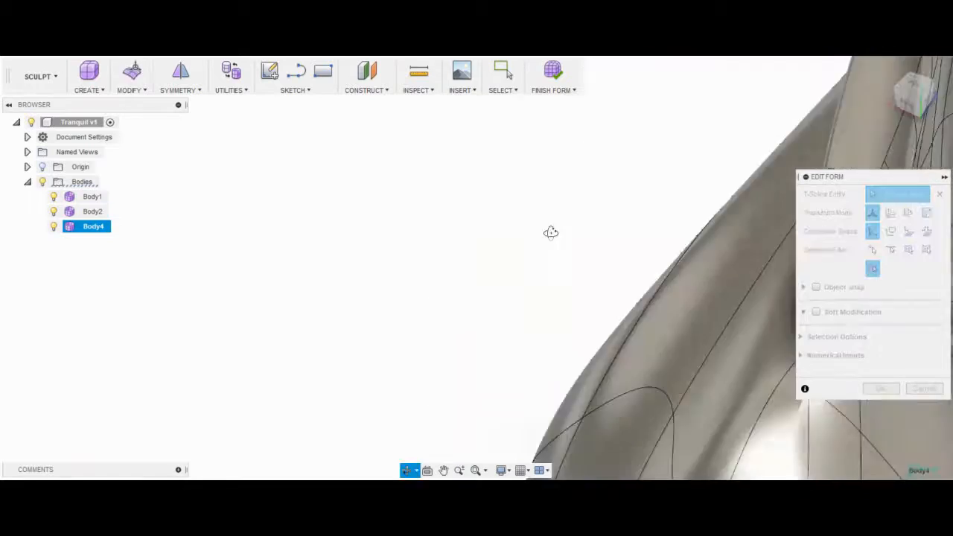
pyautogui.scroll(-3, 552, 231)
pyautogui.keyDown('shift'); pyautogui.moveTo(499, 251); pyautogui.dragTo(335, 142, button='middle'); pyautogui.keyUp('shift')
pyautogui.moveTo(457, 246); pyautogui.dragTo(457, 255)
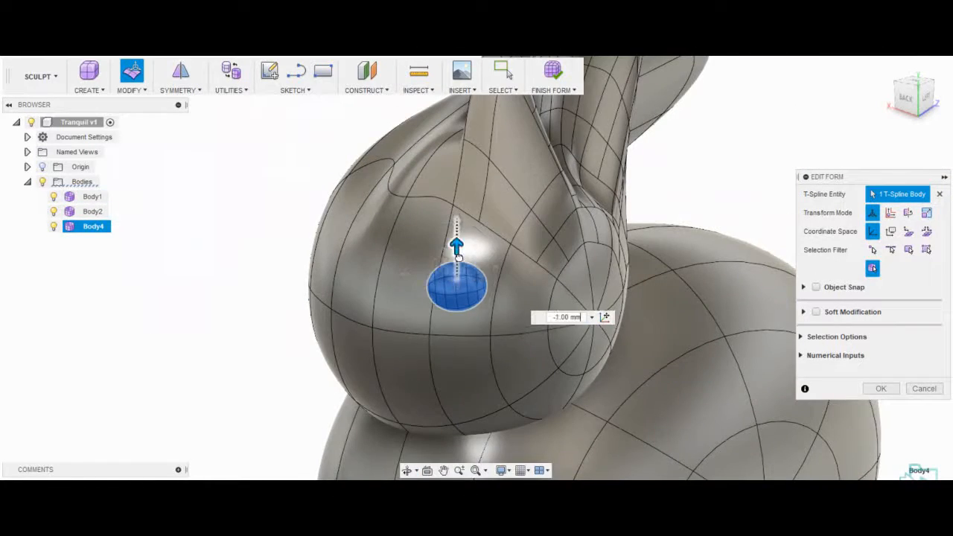
pyautogui.click(881, 389)
# Create a copy of the eye body, offset slightly from the original, as the start of the eyelids
pyautogui.click(129, 91)
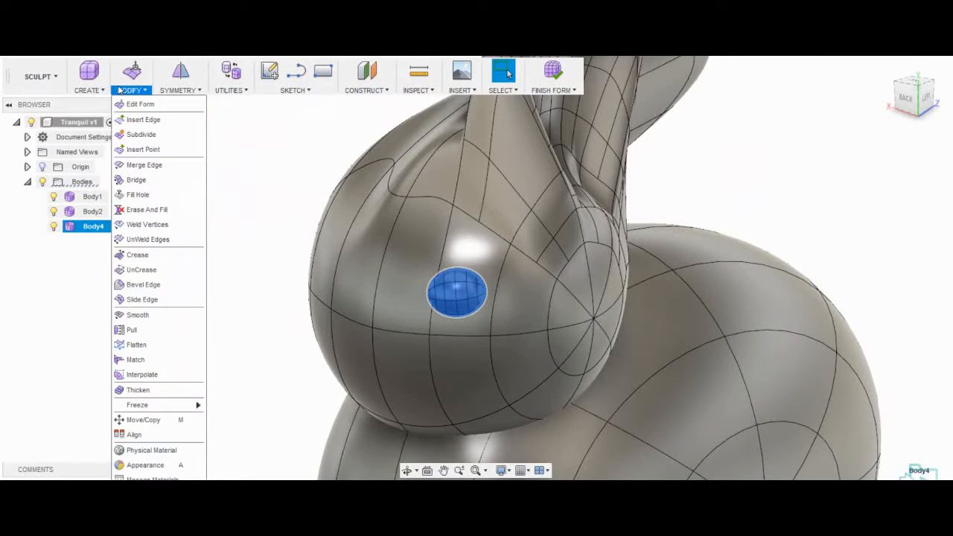
pyautogui.click(143, 420)
pyautogui.click(856, 380)
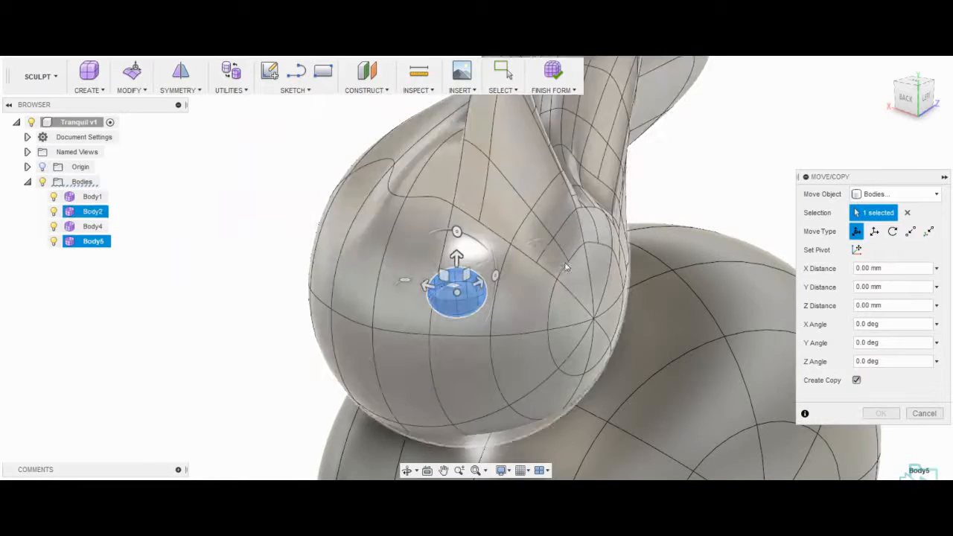
pyautogui.moveTo(440, 286); pyautogui.dragTo(427, 287)
pyautogui.click(881, 413)
# Pull the pole faces at both ends of the copied eye outward to form a pointed almond shape
pyautogui.click(129, 90)
pyautogui.click(138, 99)
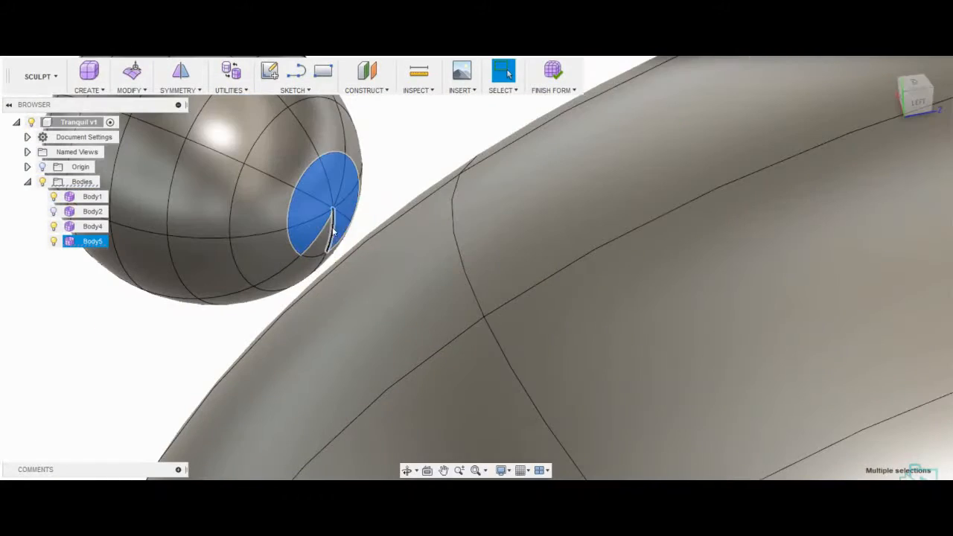
pyautogui.click(131, 90)
pyautogui.click(138, 101)
pyautogui.moveTo(357, 187); pyautogui.dragTo(397, 211)
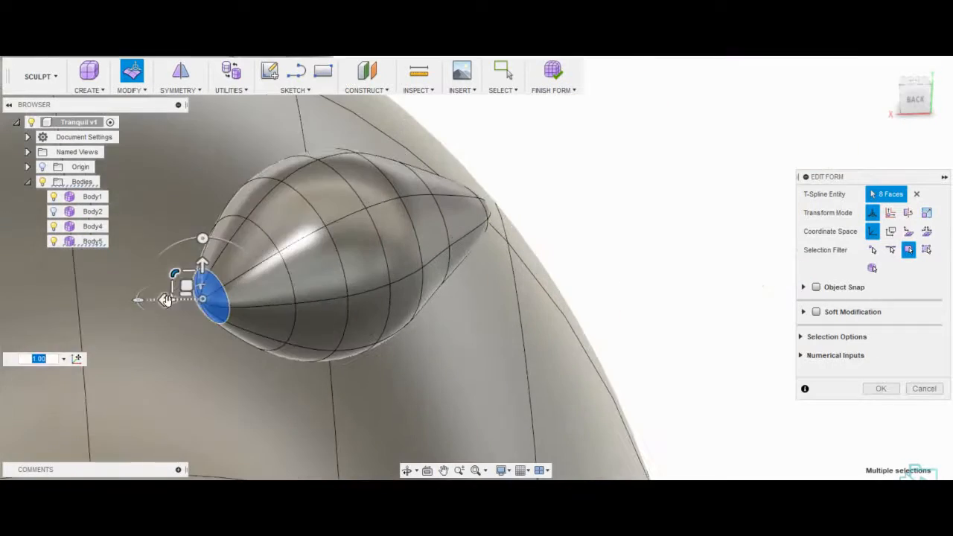
pyautogui.moveTo(165, 300); pyautogui.dragTo(153, 300)
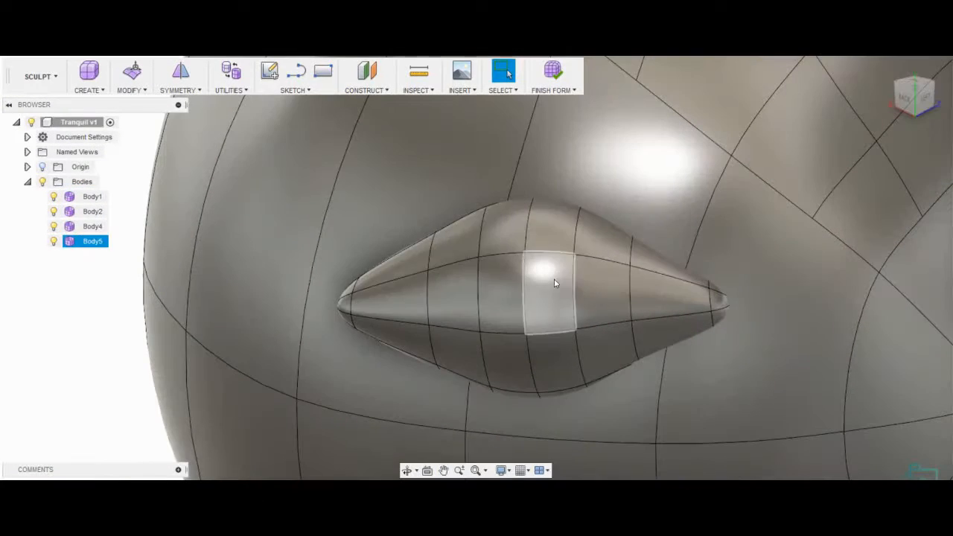
# Scale and rotate the open eyelid body to fit closely around the eye, and select its rim edge
pyautogui.click(131, 90)
pyautogui.click(139, 117)
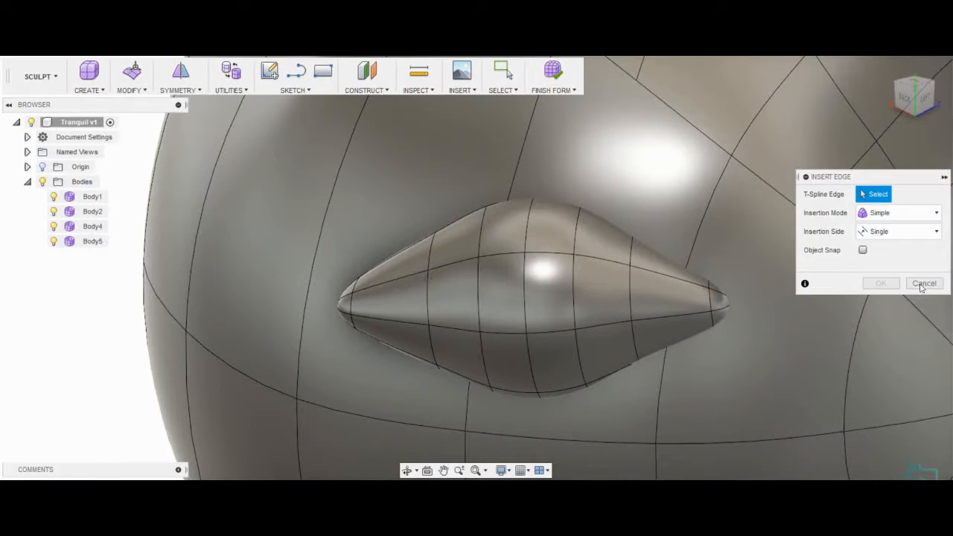
pyautogui.click(131, 91)
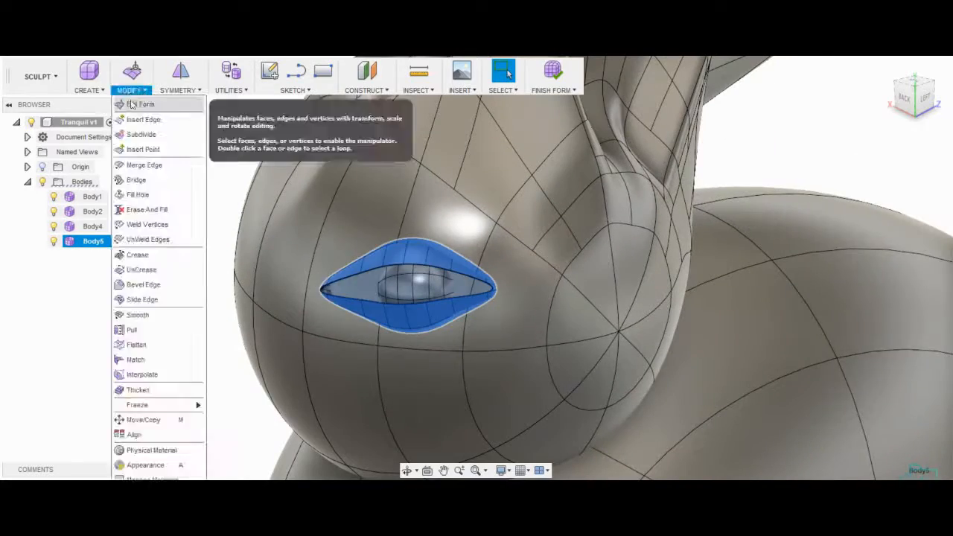
pyautogui.click(142, 106)
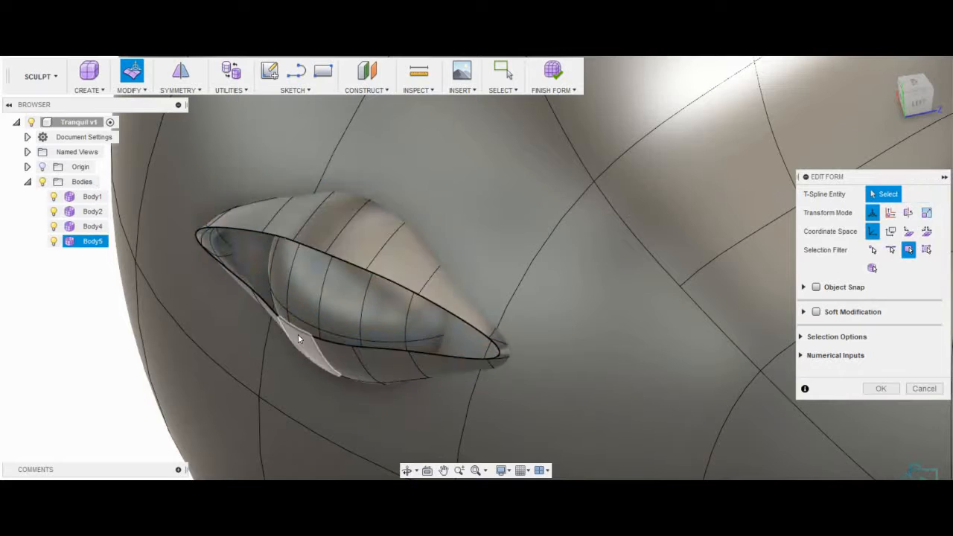
pyautogui.click(298, 335)
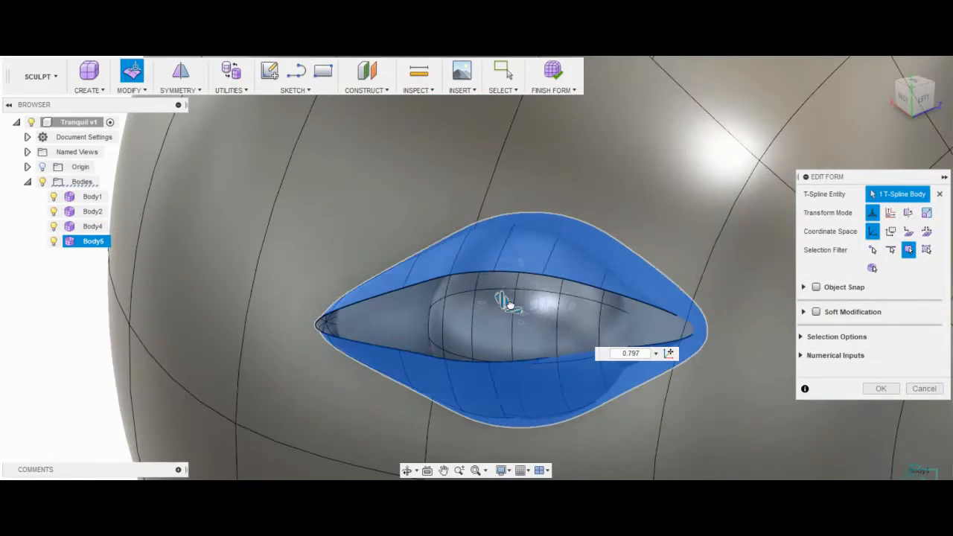
pyautogui.moveTo(545, 304); pyautogui.dragTo(529, 285)
pyautogui.click(224, 385)
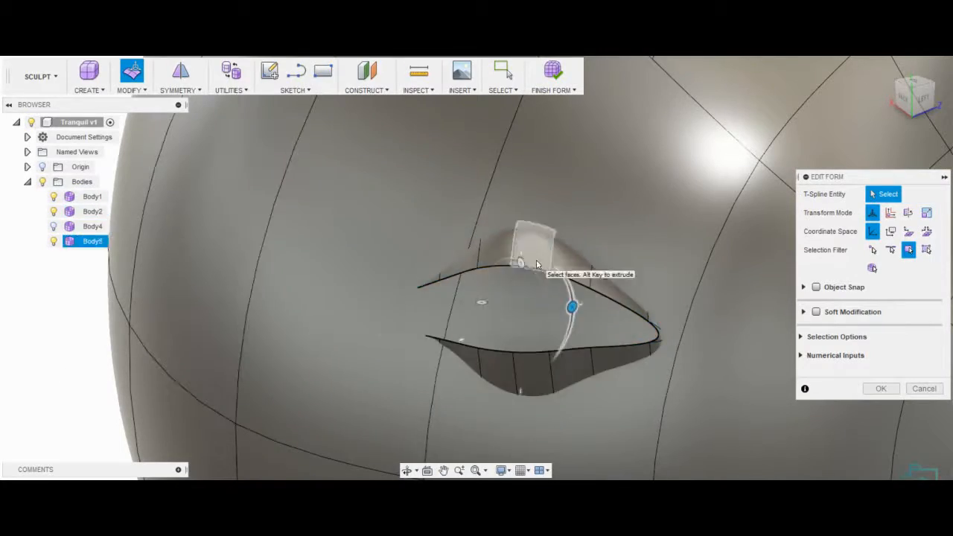
pyautogui.click(92, 240)
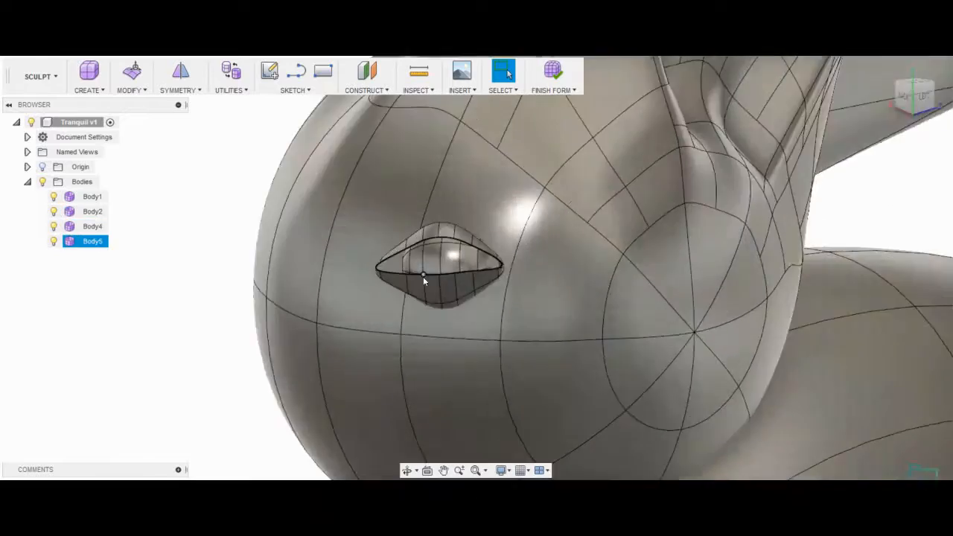
pyautogui.doubleClick(423, 277)
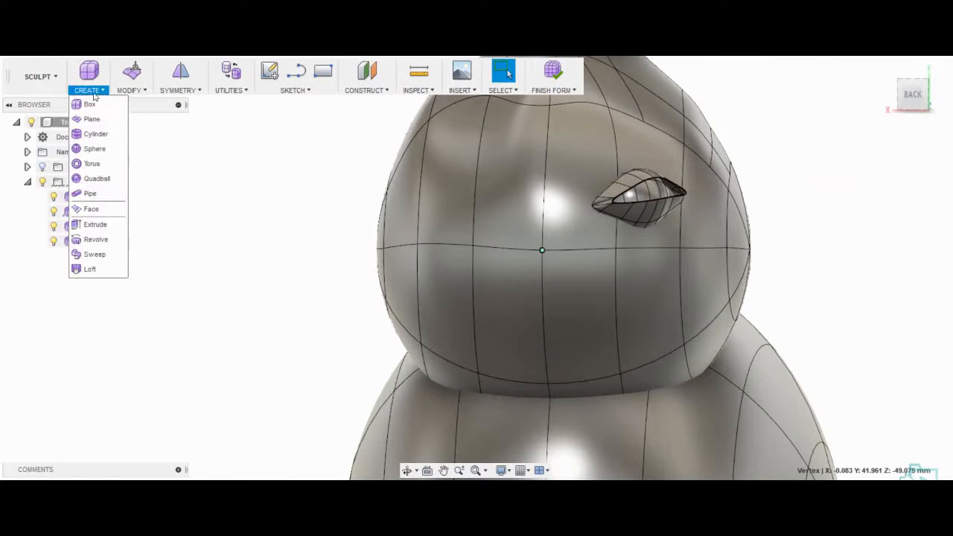
# Create a T-spline sphere at the centre of the face as the nose and widen it by a factor of about 1.265
pyautogui.click(95, 148)
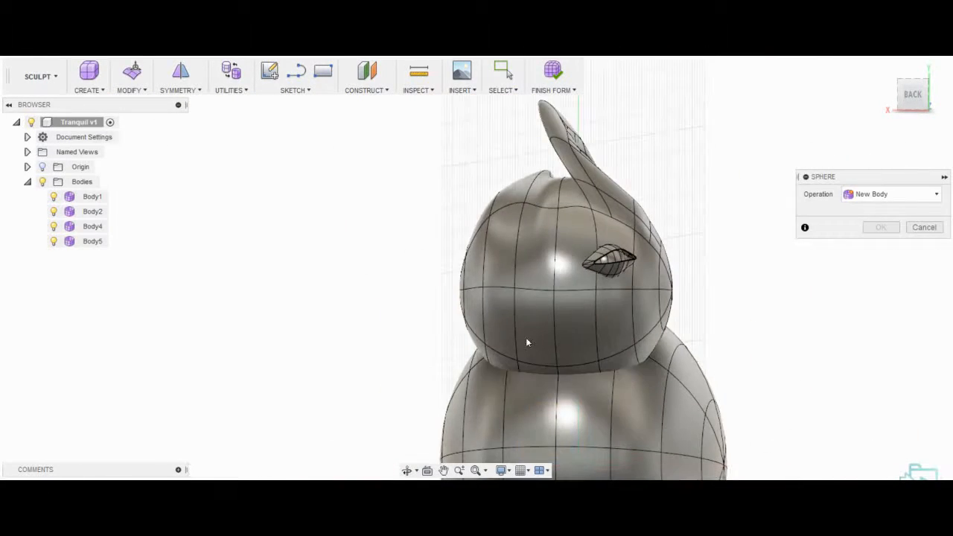
pyautogui.click(527, 343)
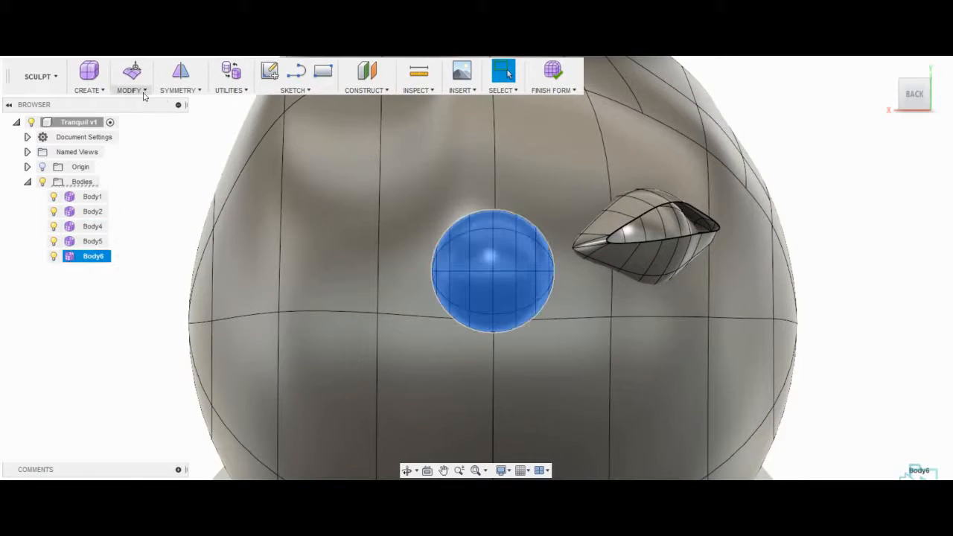
pyautogui.click(132, 71)
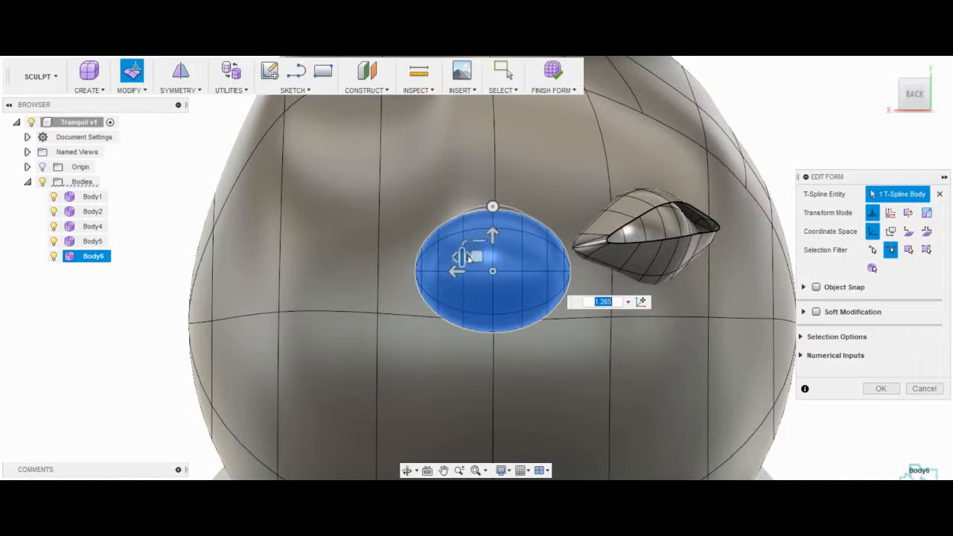
# Reshape the nose's two lower front faces to taper it downward, and shrink the whole nose
pyautogui.click(909, 250)
pyautogui.click(507, 313)
pyautogui.keyDown('ctrl'); pyautogui.click(477, 313); pyautogui.keyUp('ctrl')
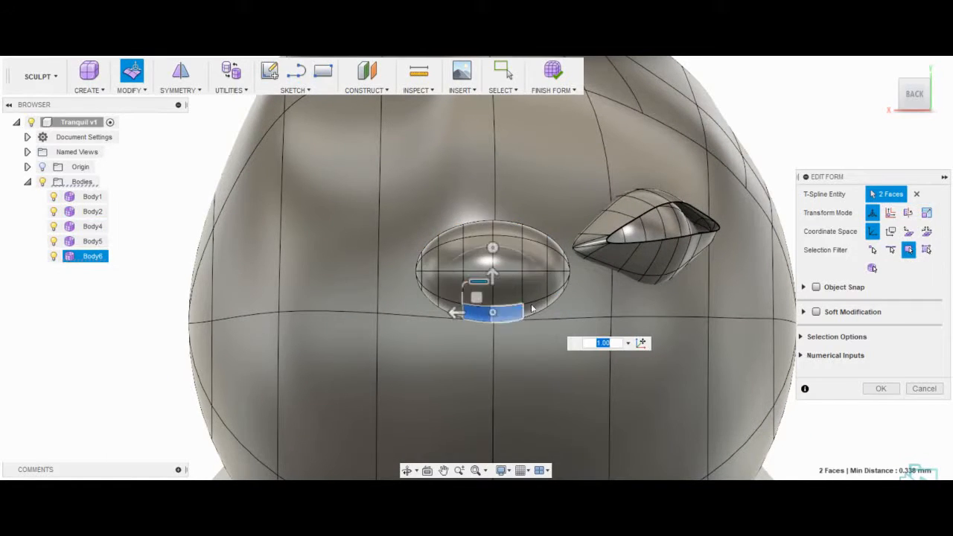
pyautogui.keyDown('shift'); pyautogui.moveTo(521, 343); pyautogui.dragTo(534, 474, button='middle'); pyautogui.keyUp('shift')
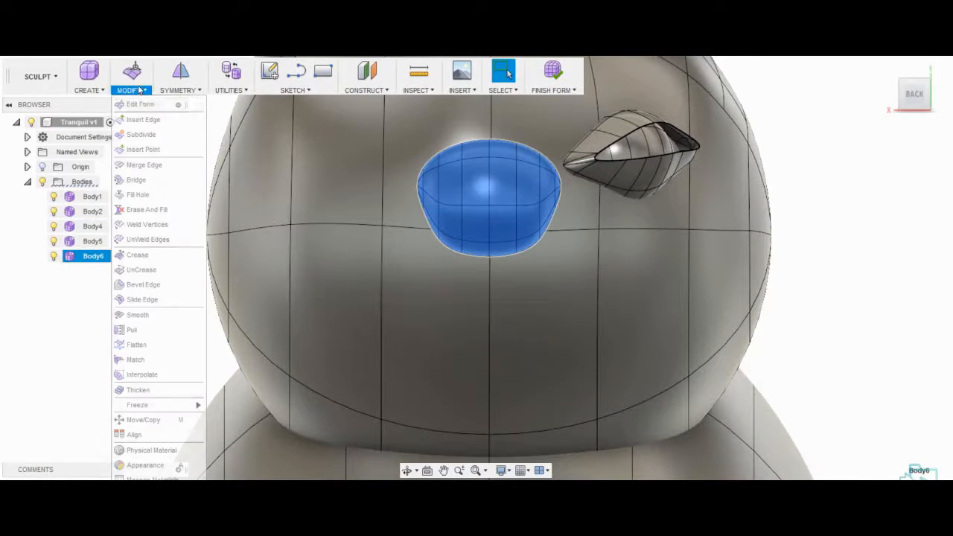
pyautogui.click(149, 102)
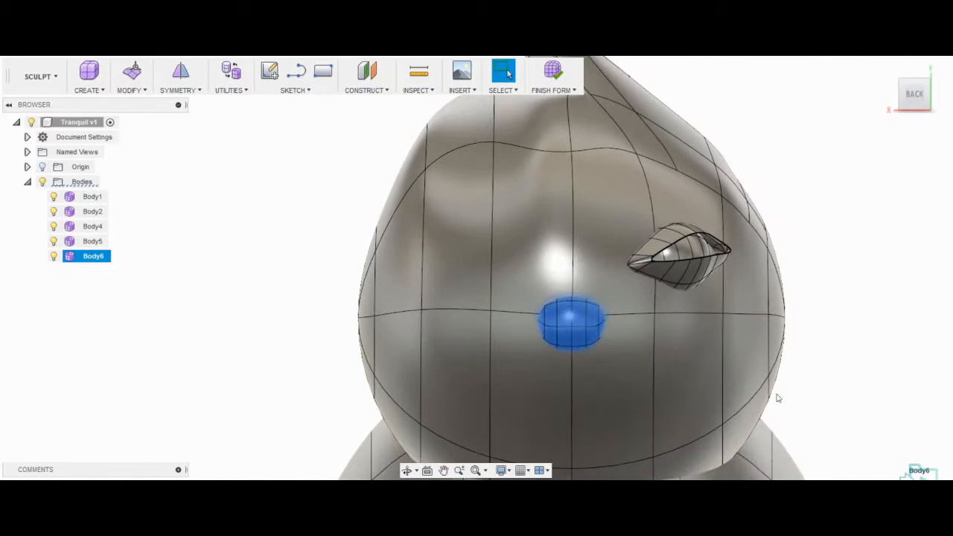
# Move the whole nose body by -2 mm along the head's front-to-back direction
pyautogui.click(937, 95)
pyautogui.click(626, 313)
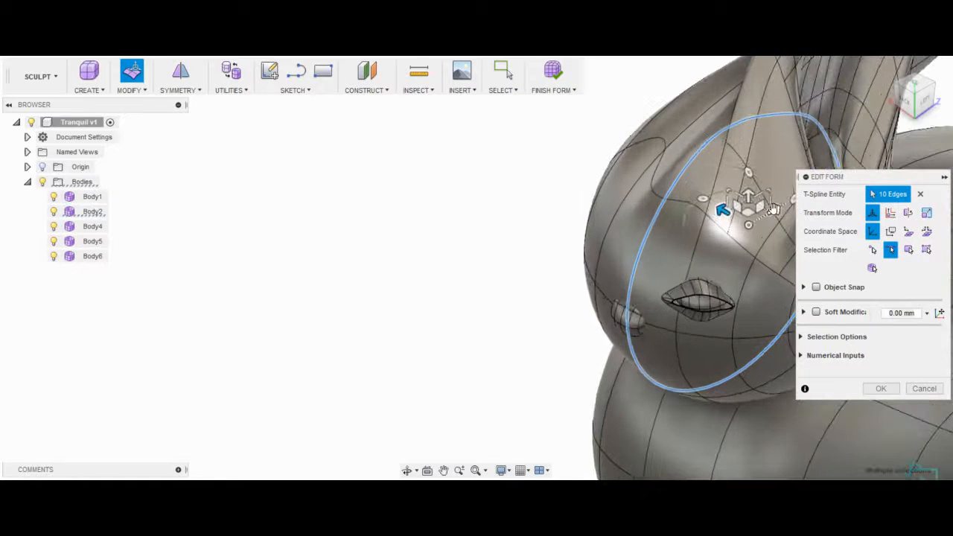
pyautogui.click(880, 388)
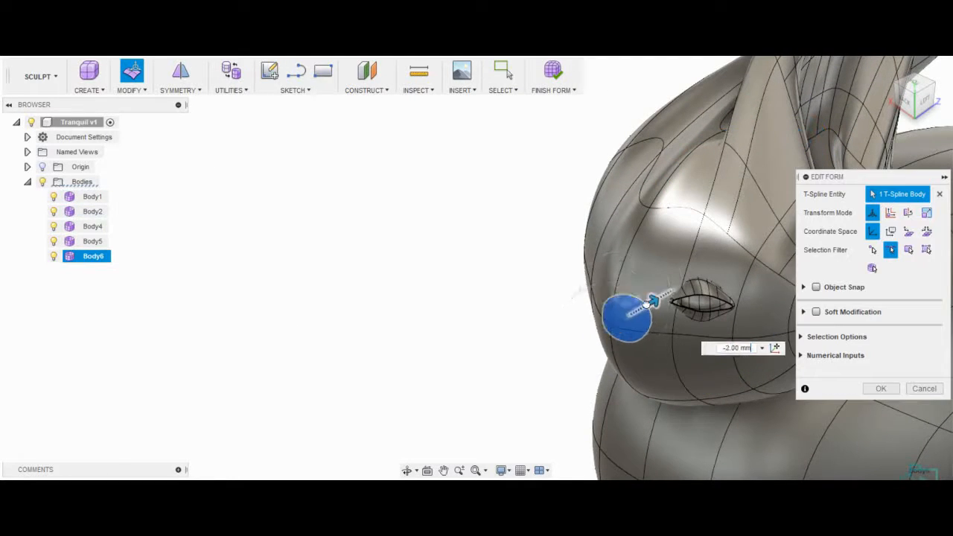
pyautogui.click(881, 389)
# Examine the nose's fit on the face and the rabbit's overall proportions from the side and the front
pyautogui.moveTo(795, 378); pyautogui.dragTo(447, 298, button='middle')
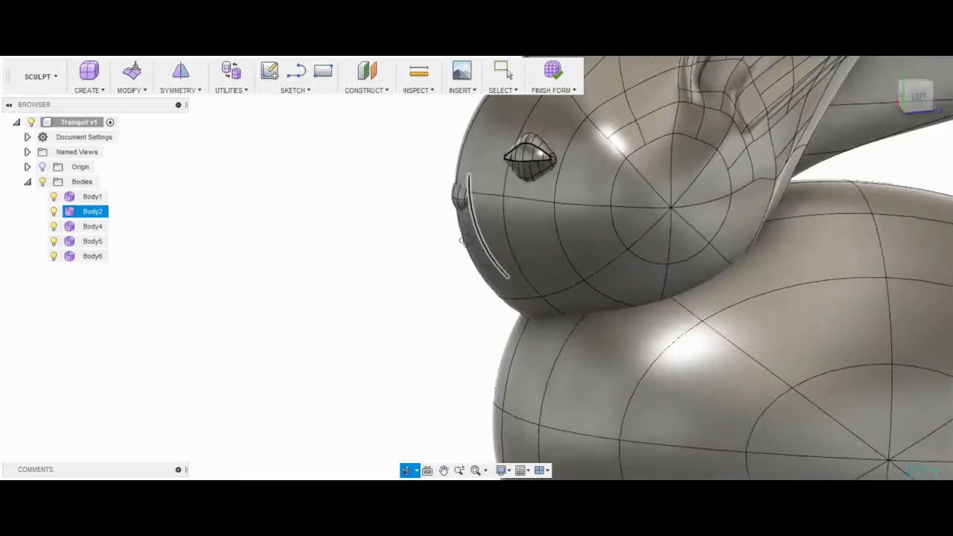
pyautogui.scroll(-3, 420, 299)
pyautogui.scroll(-2, 542, 332)
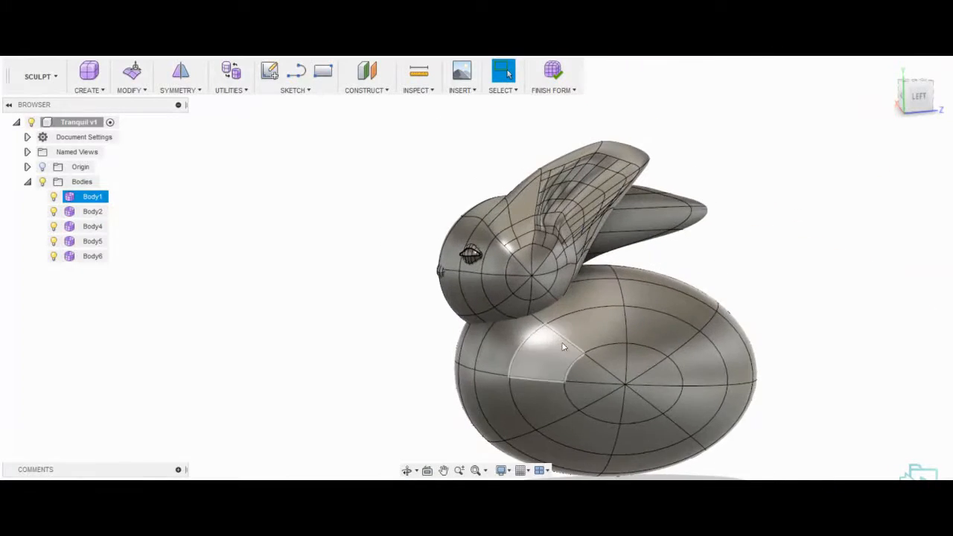
pyautogui.scroll(5, 458, 281)
pyautogui.click(132, 73)
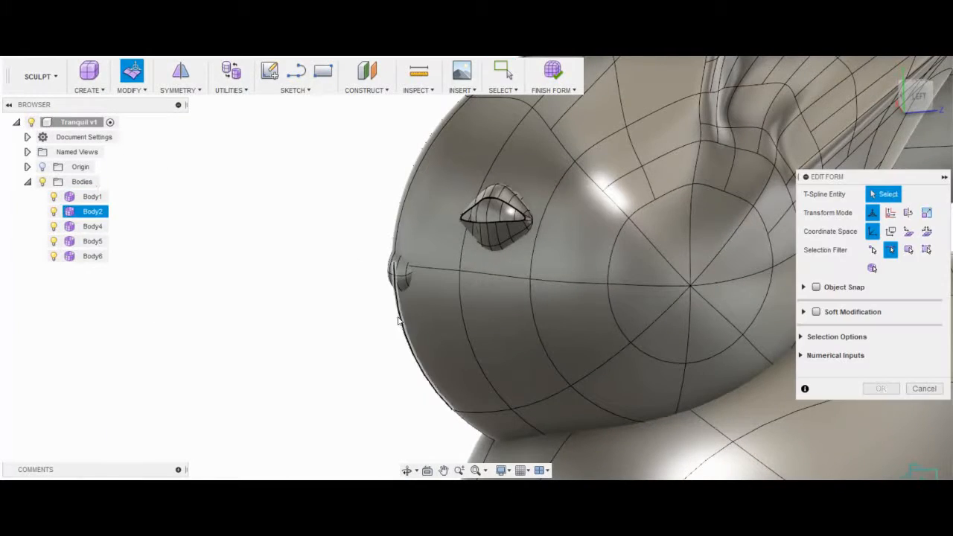
pyautogui.click(905, 112)
pyautogui.press('Escape')
pyautogui.press('Escape')
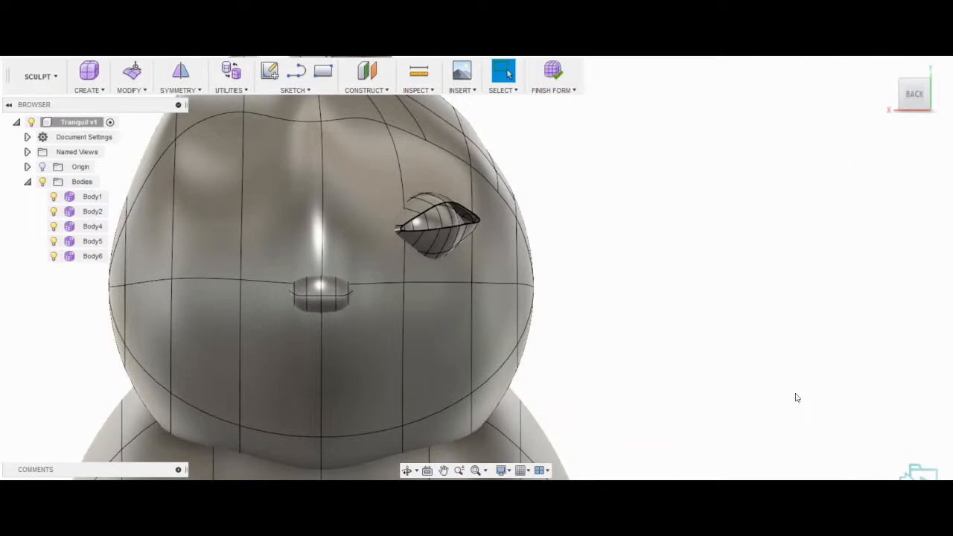
pyautogui.keyDown('shift'); pyautogui.moveTo(796, 395); pyautogui.dragTo(570, 338, button='middle'); pyautogui.keyUp('shift')
pyautogui.scroll(-4, 570, 338)
pyautogui.keyDown('shift'); pyautogui.moveTo(632, 285); pyautogui.dragTo(592, 332, button='middle'); pyautogui.keyUp('shift')
pyautogui.scroll(-2, 592, 333)
pyautogui.scroll(3, 641, 462)
# Scale the rabbit's main body down slightly and uniformly
pyautogui.doubleClick(472, 320)
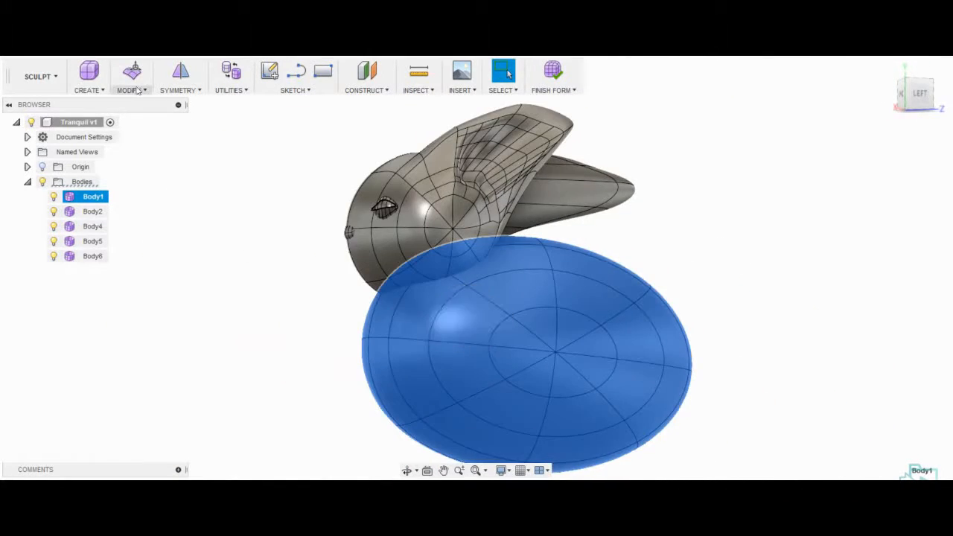
pyautogui.click(134, 89)
pyautogui.click(149, 105)
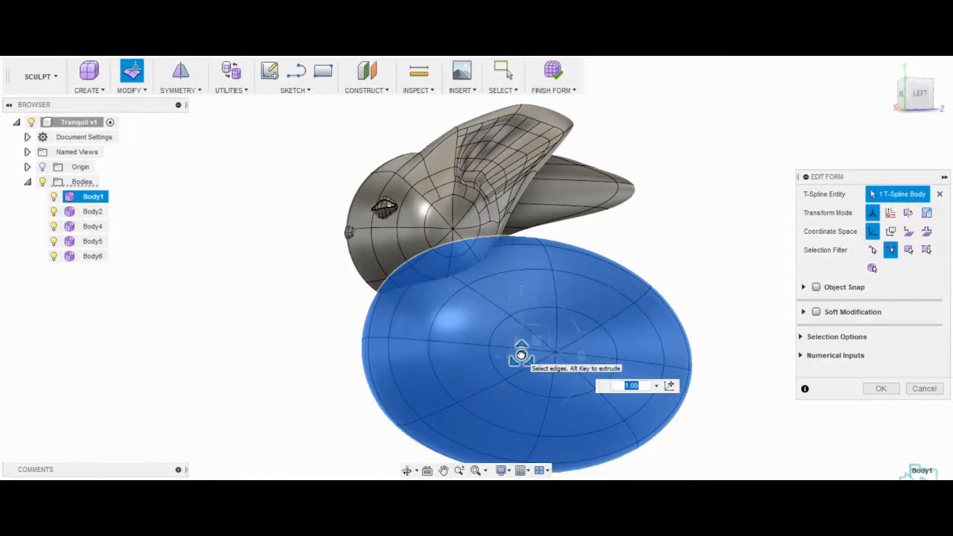
pyautogui.moveTo(521, 356); pyautogui.dragTo(522, 360)
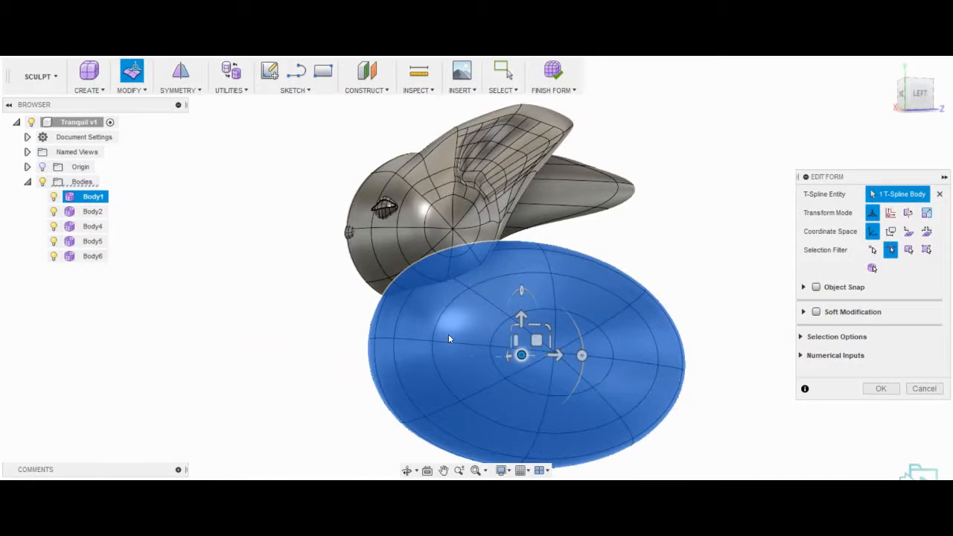
# Raise two lengthwise edges on the underside of the main body to start flattening the belly
pyautogui.doubleClick(432, 430)
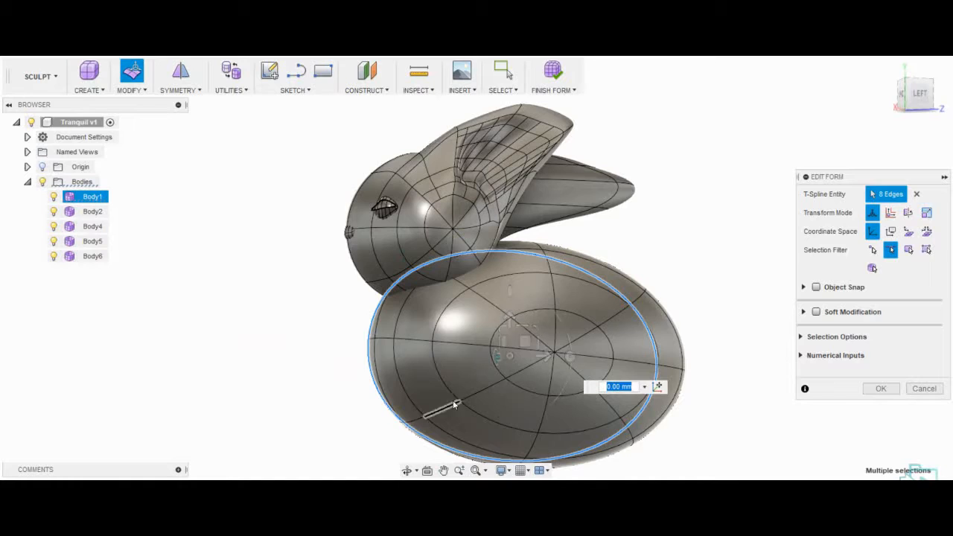
pyautogui.keyDown('shift'); pyautogui.moveTo(454, 404); pyautogui.dragTo(522, 379, button='middle'); pyautogui.keyUp('shift')
pyautogui.click(447, 395)
pyautogui.keyDown('ctrl'); pyautogui.click(508, 456); pyautogui.keyUp('ctrl')
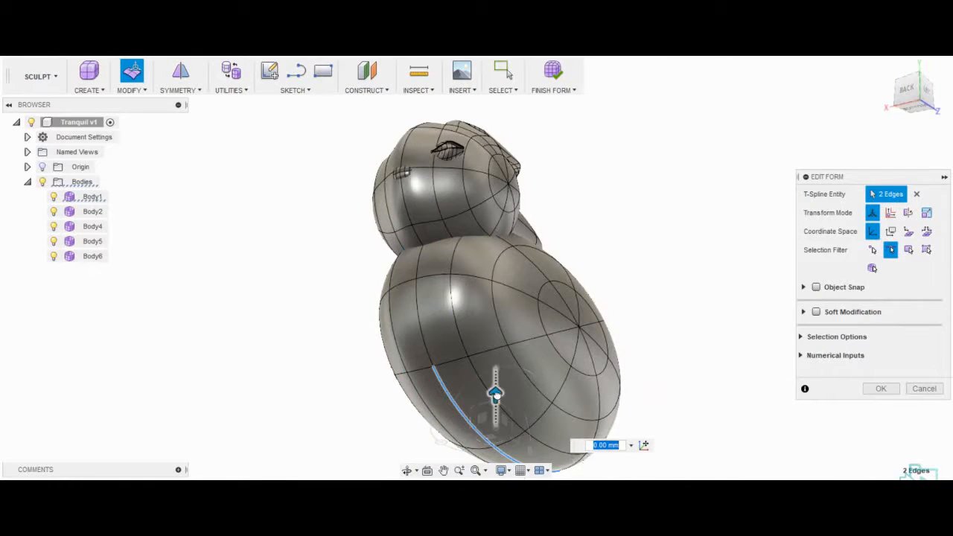
pyautogui.moveTo(496, 395); pyautogui.dragTo(496, 375)
# Raise the four lengthwise edges flanking the belly's centre line by 10 mm
pyautogui.keyDown('shift'); pyautogui.moveTo(632, 321); pyautogui.dragTo(611, 313, button='middle'); pyautogui.keyUp('shift')
pyautogui.click(462, 330)
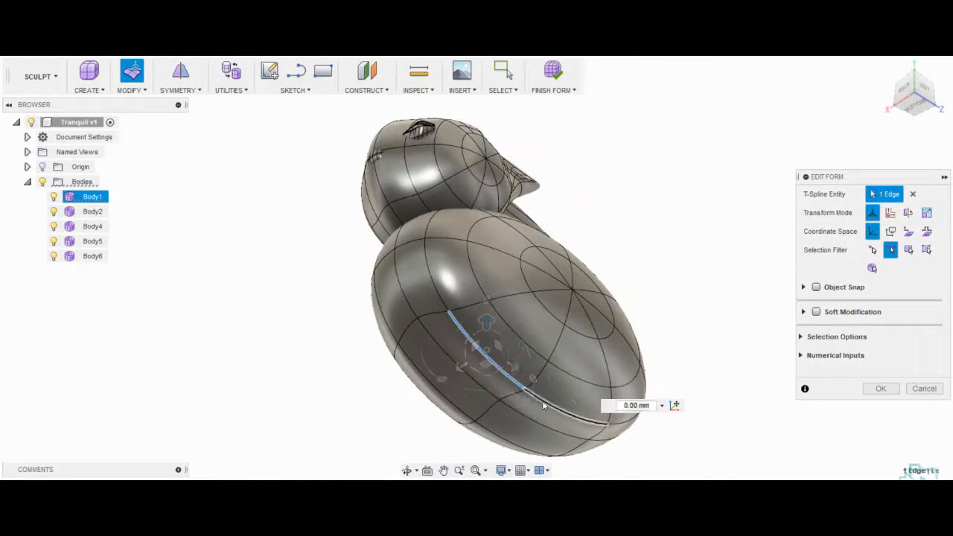
pyautogui.keyDown('ctrl'); pyautogui.click(544, 406); pyautogui.keyUp('ctrl')
pyautogui.keyDown('ctrl'); pyautogui.click(459, 406); pyautogui.keyUp('ctrl')
pyautogui.keyDown('ctrl'); pyautogui.click(506, 439); pyautogui.keyUp('ctrl')
pyautogui.moveTo(504, 367); pyautogui.dragTo(504, 353)
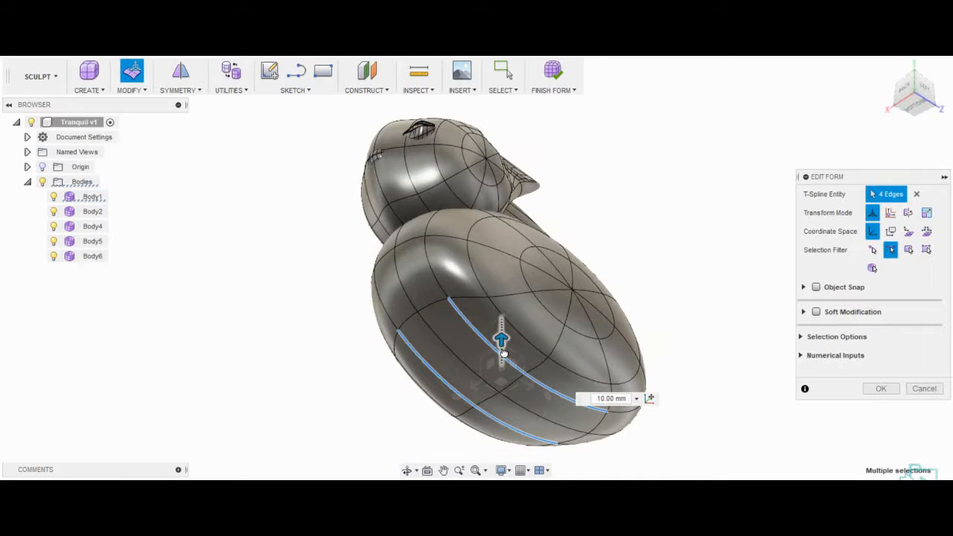
# Raise the lengthwise edges across the full width of the belly together, and shift them slightly toward the rear
pyautogui.keyDown('shift'); pyautogui.moveTo(504, 353); pyautogui.dragTo(604, 321, button='middle'); pyautogui.keyUp('shift')
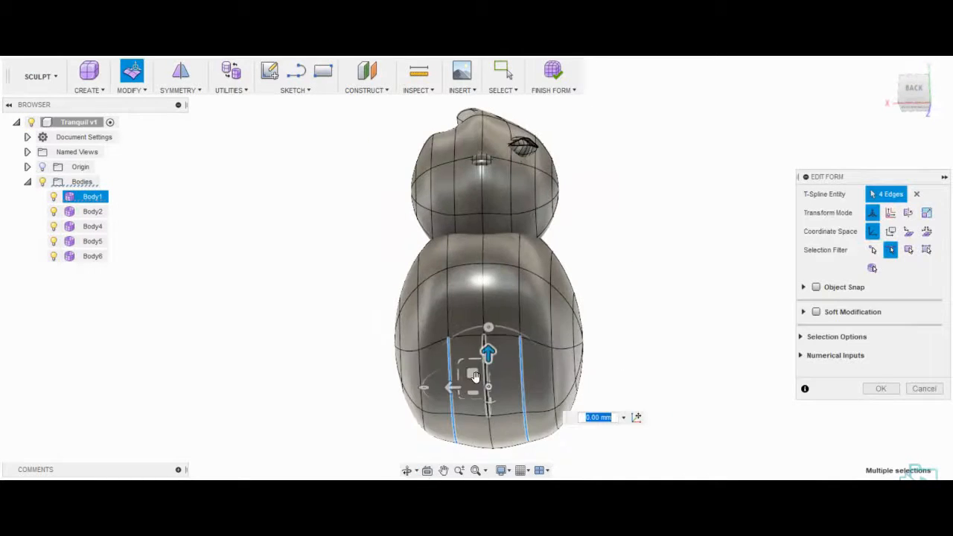
pyautogui.keyDown('ctrl'); pyautogui.click(421, 376); pyautogui.keyUp('ctrl')
pyautogui.keyDown('ctrl'); pyautogui.click(485, 383); pyautogui.keyUp('ctrl')
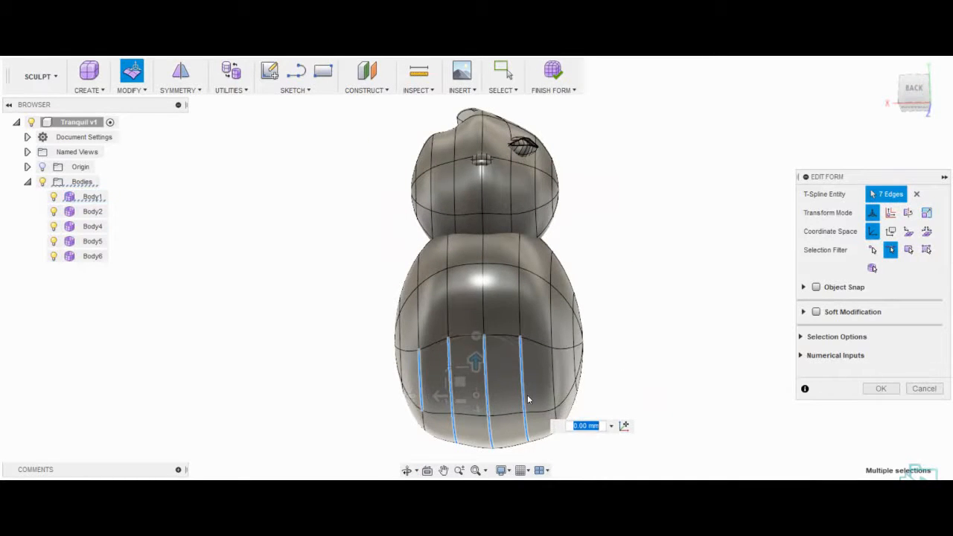
pyautogui.keyDown('ctrl'); pyautogui.click(553, 380); pyautogui.keyUp('ctrl')
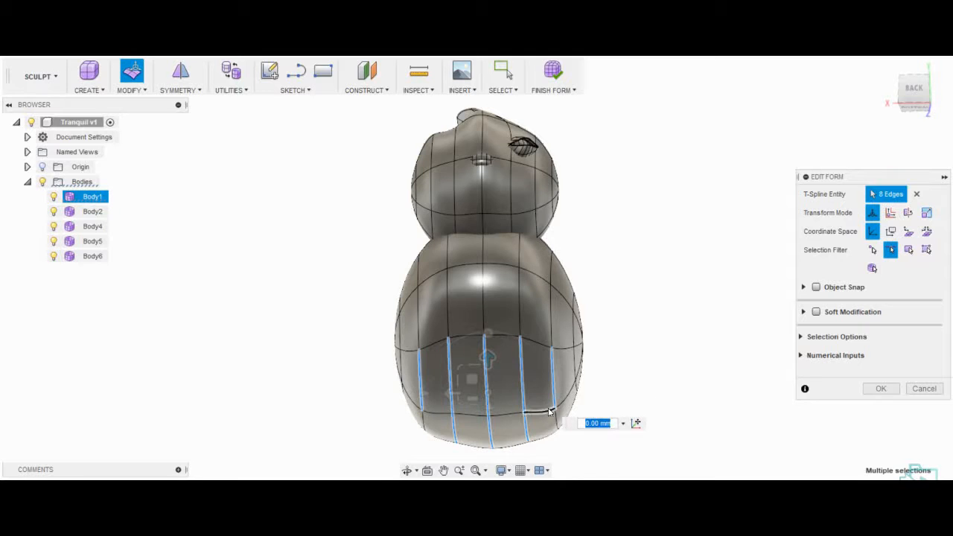
pyautogui.keyDown('ctrl'); pyautogui.click(423, 421); pyautogui.keyUp('ctrl')
pyautogui.moveTo(489, 364); pyautogui.dragTo(489, 353)
pyautogui.keyDown('shift'); pyautogui.moveTo(489, 353); pyautogui.dragTo(402, 362, button='middle'); pyautogui.keyUp('shift')
pyautogui.moveTo(524, 364)
pyautogui.mouseDown()
pyautogui.moveTo(528, 355)
pyautogui.moveTo(530, 368)
pyautogui.mouseUp()
pyautogui.moveTo(662, 290)
pyautogui.keyDown('shift'); pyautogui.mouseDown(button='middle')
pyautogui.moveTo(698, 261)
pyautogui.moveTo(666, 289)
pyautogui.mouseUp(button='middle'); pyautogui.keyUp('shift')
pyautogui.click(761, 376)
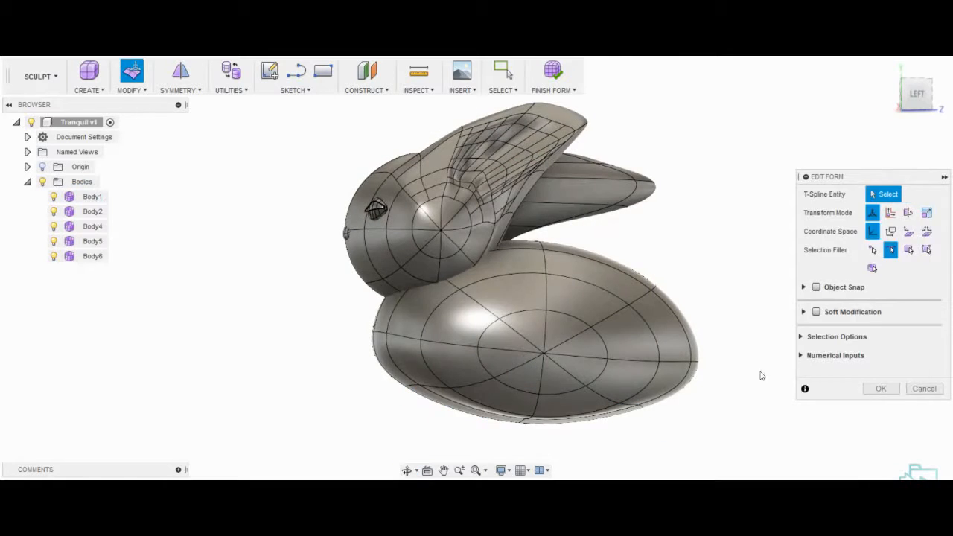
pyautogui.press('Escape')
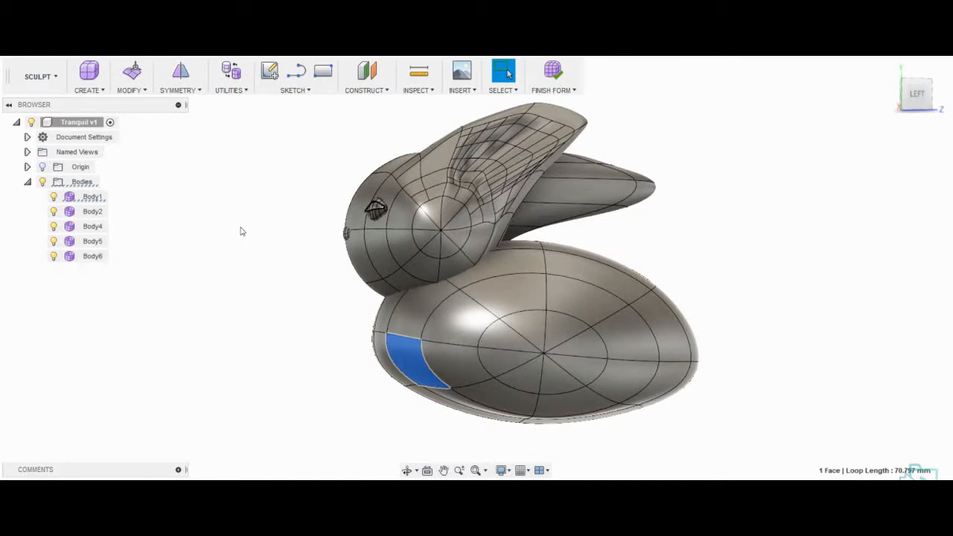
pyautogui.scroll(4, 395, 209)
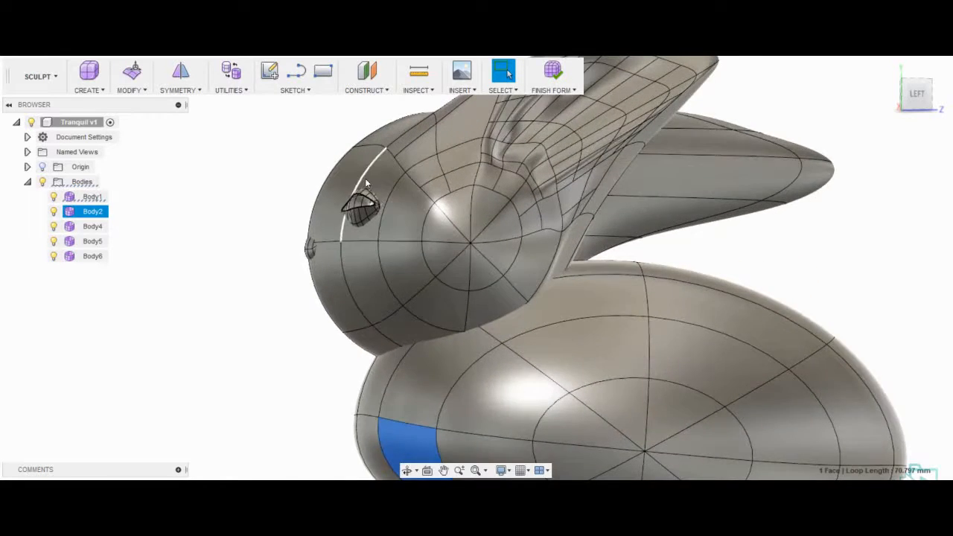
pyautogui.scroll(-4, 342, 188)
pyautogui.scroll(1, 493, 365)
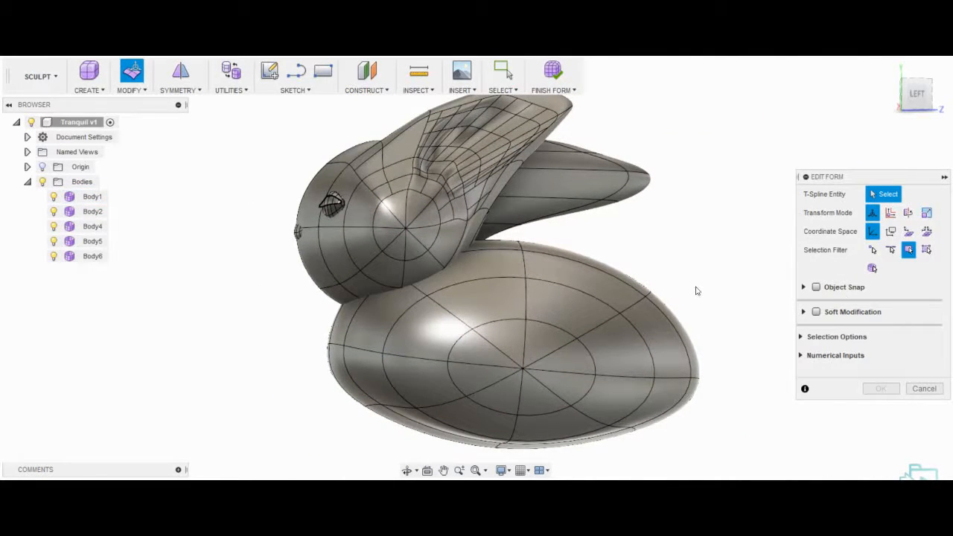
pyautogui.click(358, 369)
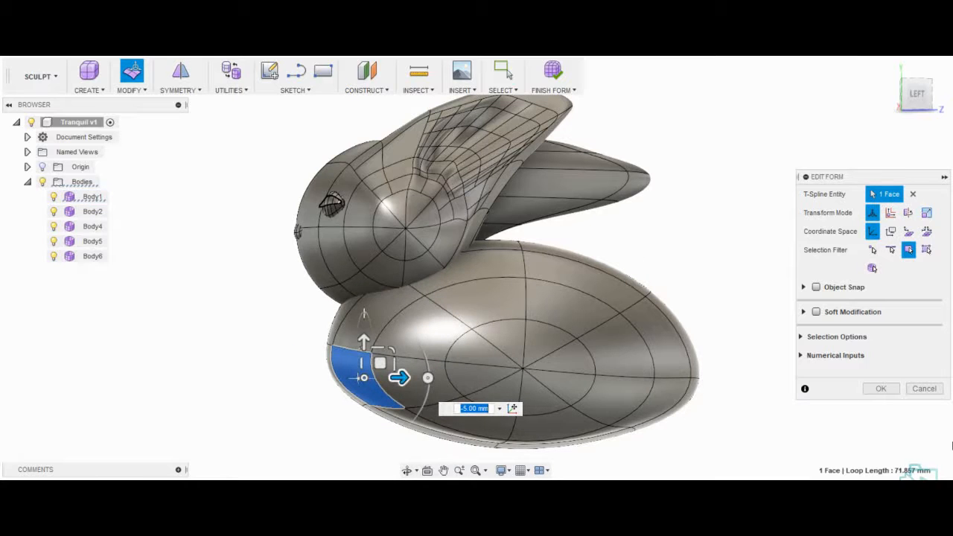
pyautogui.click(924, 388)
# Create a 20 mm T-spline sphere with 12 longitude and 5 latitude faces behind the body as the tail
pyautogui.keyDown('shift'); pyautogui.moveTo(761, 365); pyautogui.dragTo(633, 387, button='middle'); pyautogui.keyUp('shift')
pyautogui.click(88, 90)
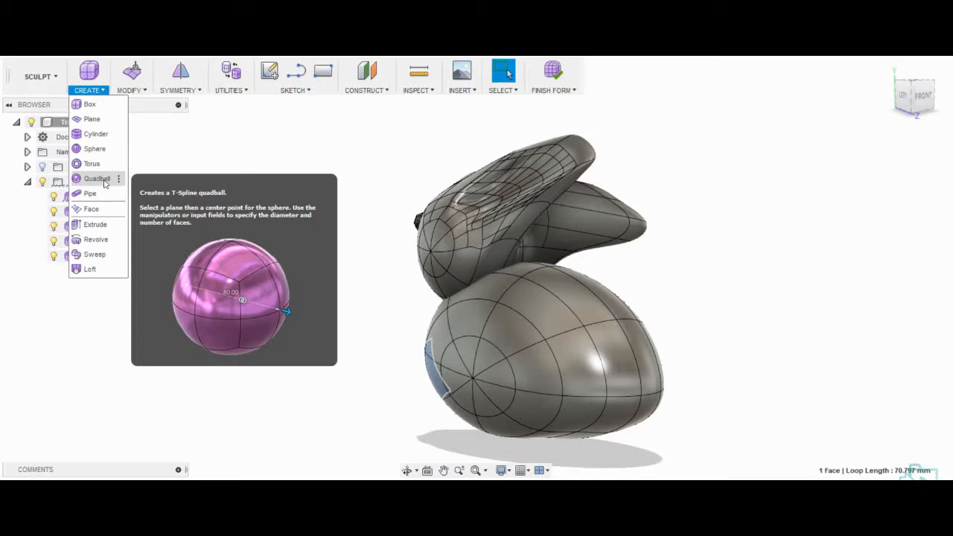
pyautogui.click(106, 152)
pyautogui.click(562, 328)
pyautogui.click(662, 393)
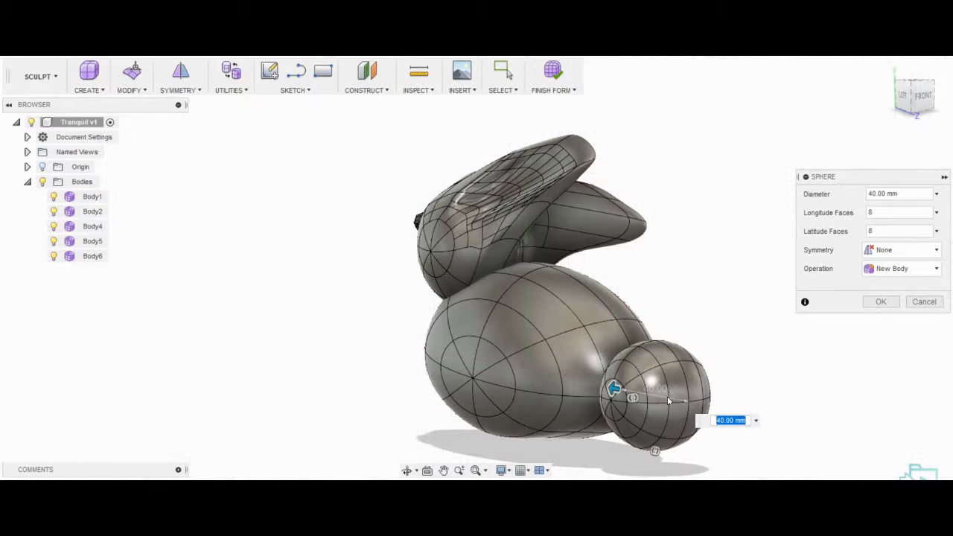
pyautogui.moveTo(612, 386)
pyautogui.mouseDown()
pyautogui.moveTo(604, 385)
pyautogui.moveTo(641, 395)
pyautogui.moveTo(628, 390)
pyautogui.mouseUp()
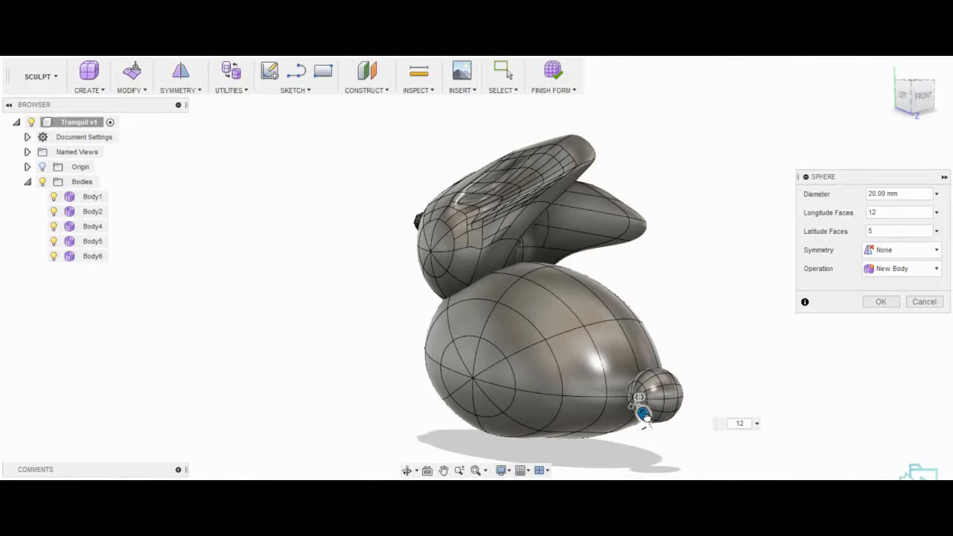
pyautogui.click(880, 302)
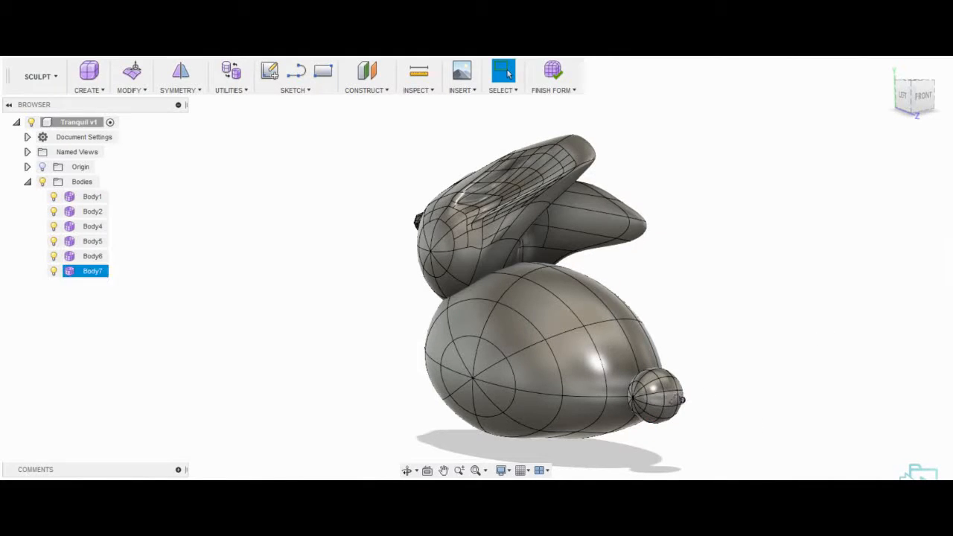
# Move the tail sphere forward into the rear of the body and stretch it lengthwise into an elongated oval
pyautogui.keyDown('shift'); pyautogui.moveTo(682, 400); pyautogui.dragTo(740, 414, button='middle'); pyautogui.keyUp('shift')
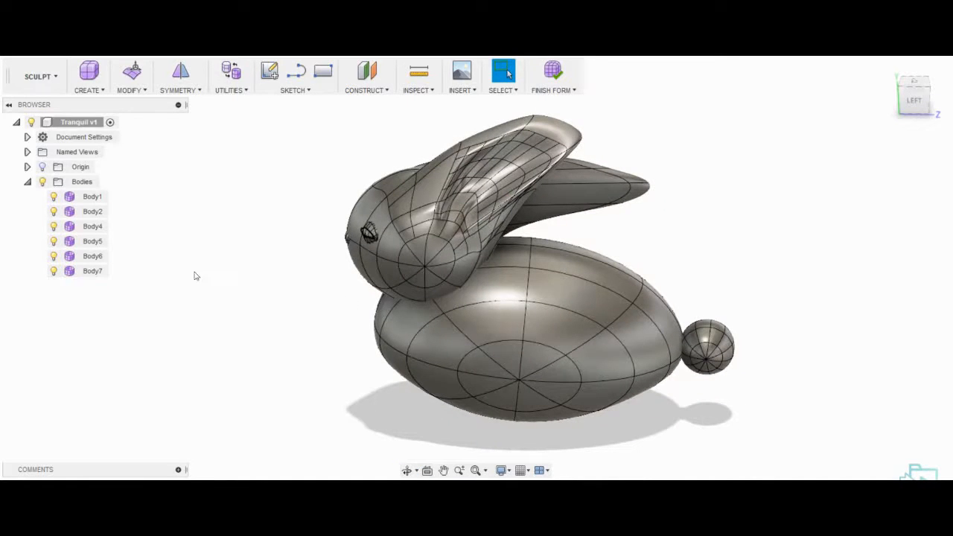
pyautogui.click(91, 271)
pyautogui.click(134, 75)
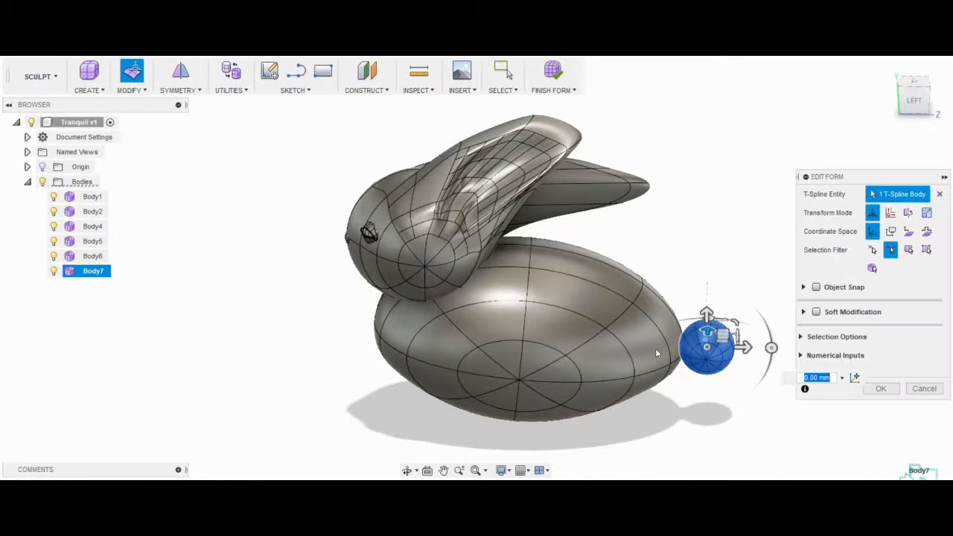
pyautogui.moveTo(744, 348); pyautogui.dragTo(714, 336)
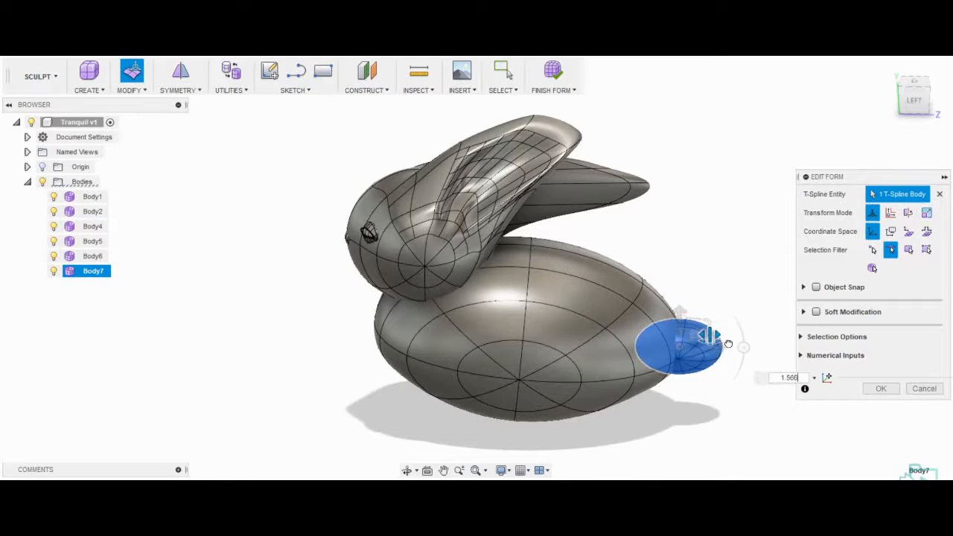
pyautogui.moveTo(695, 321); pyautogui.dragTo(696, 322)
pyautogui.keyDown('shift'); pyautogui.moveTo(696, 328); pyautogui.dragTo(656, 395, button='middle'); pyautogui.keyUp('shift')
pyautogui.moveTo(655, 404); pyautogui.dragTo(627, 412)
# Lower the tail by 5 mm and tilt it slightly
pyautogui.keyDown('shift'); pyautogui.moveTo(685, 345); pyautogui.dragTo(733, 299, button='middle'); pyautogui.keyUp('shift')
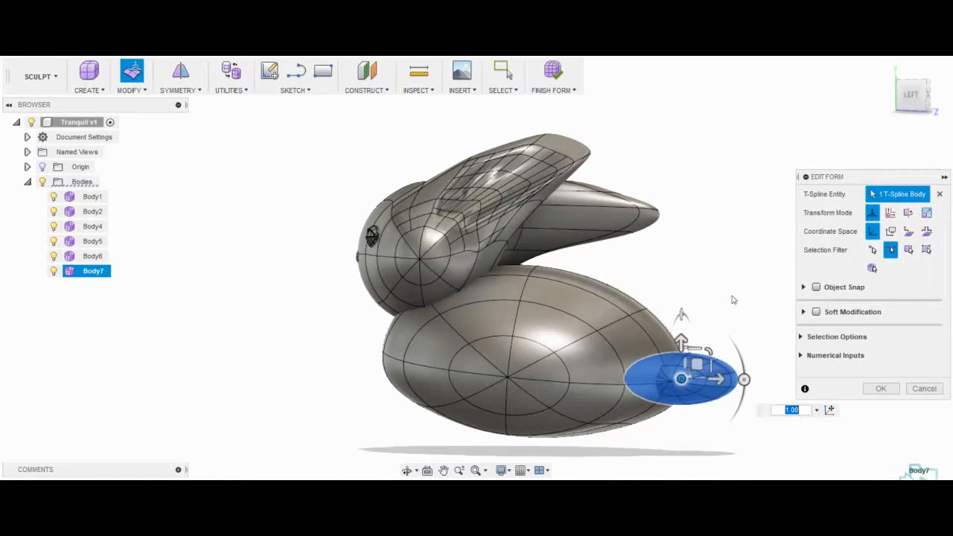
pyautogui.moveTo(691, 341); pyautogui.dragTo(702, 370)
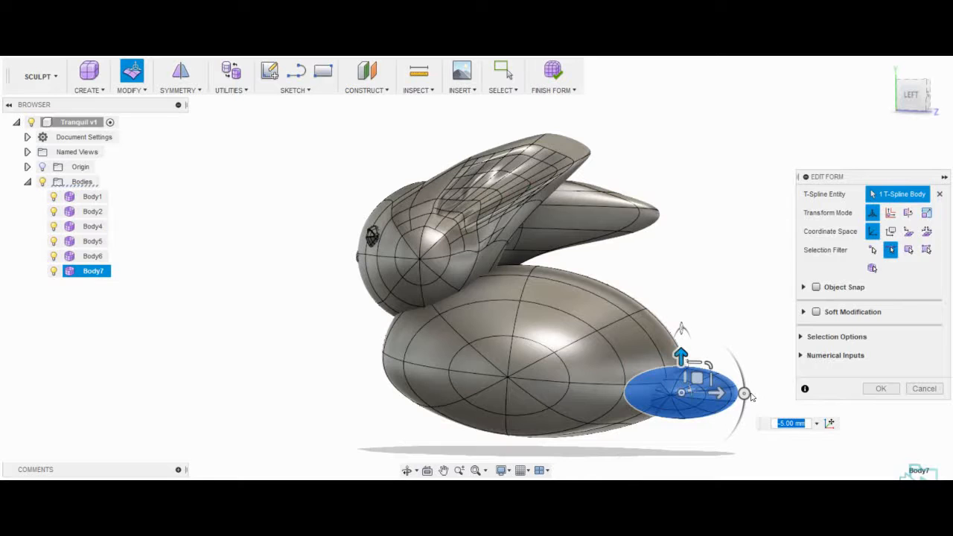
pyautogui.moveTo(746, 394); pyautogui.dragTo(743, 400)
pyautogui.click(743, 343)
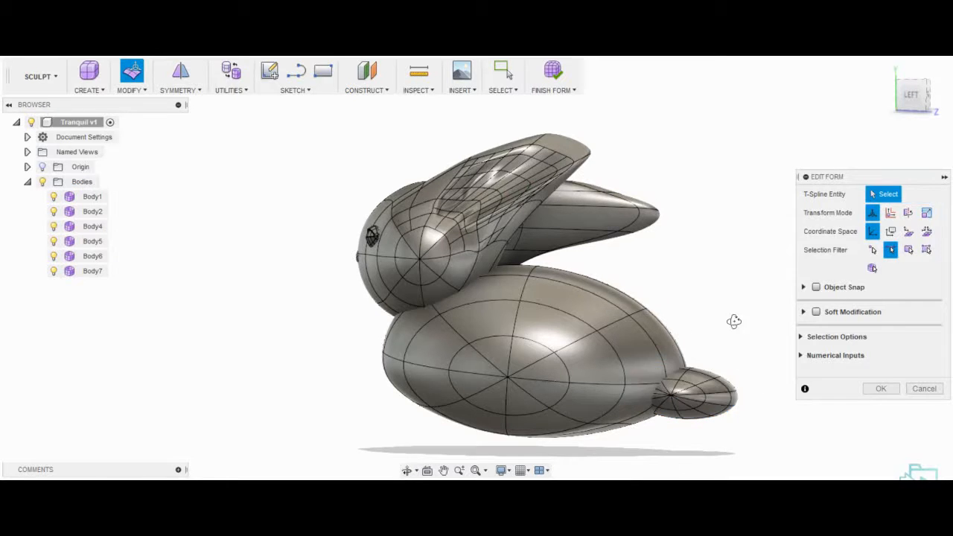
# Check the tail against the rabbit's whole profile and examine the eyelid's rim up close
pyautogui.keyDown('shift'); pyautogui.moveTo(734, 321); pyautogui.dragTo(734, 350, button='middle'); pyautogui.keyUp('shift')
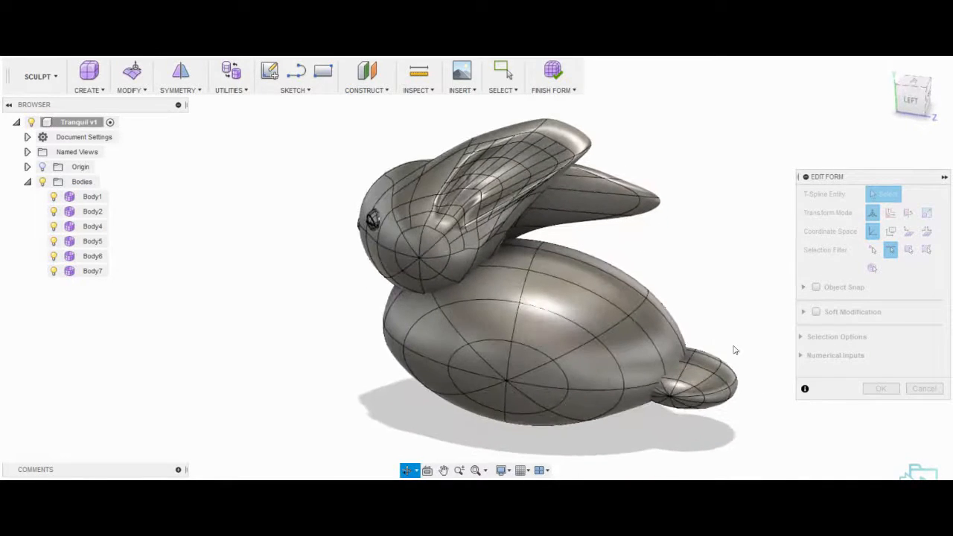
pyautogui.scroll(-2, 733, 346)
pyautogui.keyDown('shift'); pyautogui.moveTo(674, 372); pyautogui.dragTo(704, 345, button='middle'); pyautogui.keyUp('shift')
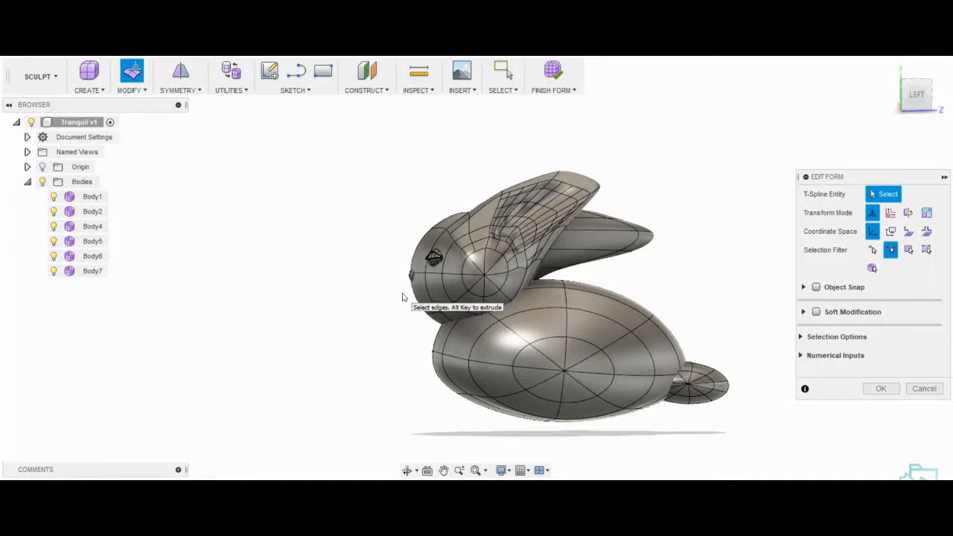
pyautogui.click(465, 216)
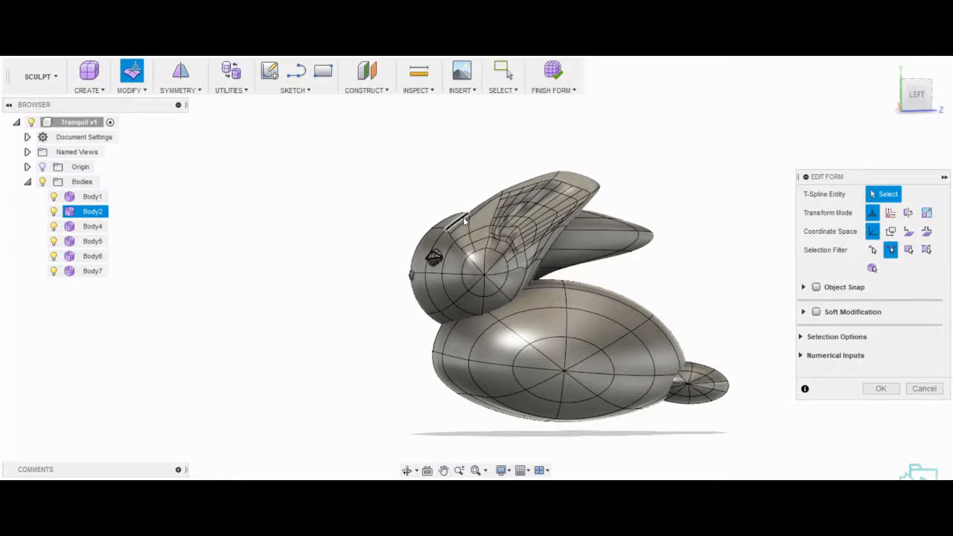
pyautogui.scroll(2, 454, 261)
pyautogui.scroll(5, 455, 265)
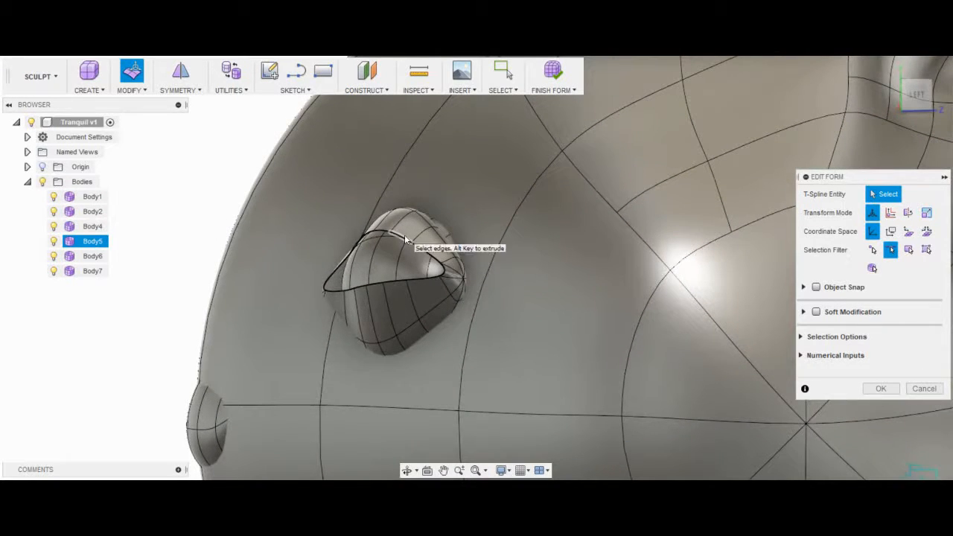
# Fill the hole enclosed by the eyelid's 14-edge rim loop, without maintaining crease edges
pyautogui.doubleClick(405, 235)
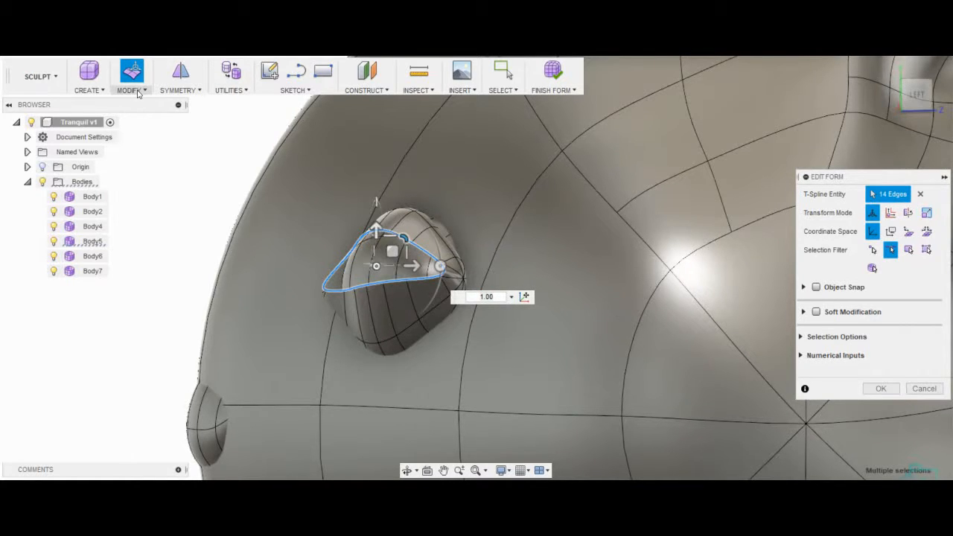
pyautogui.click(138, 93)
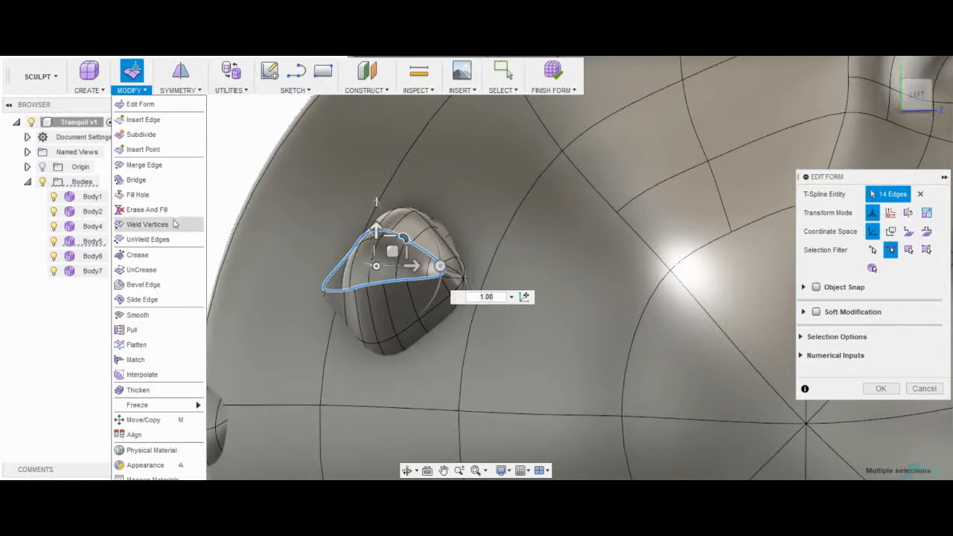
pyautogui.click(164, 195)
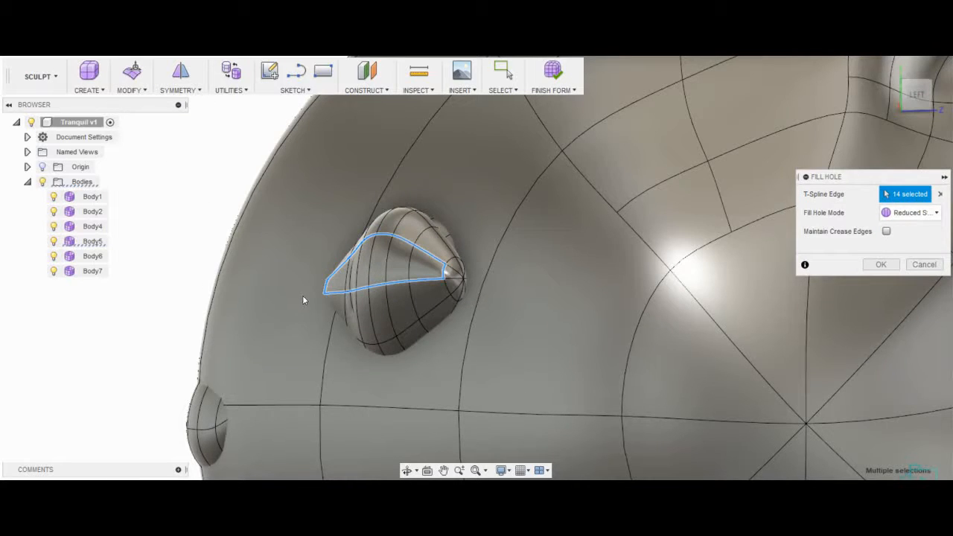
pyautogui.keyDown('shift'); pyautogui.moveTo(303, 296); pyautogui.dragTo(504, 333, button='middle'); pyautogui.keyUp('shift')
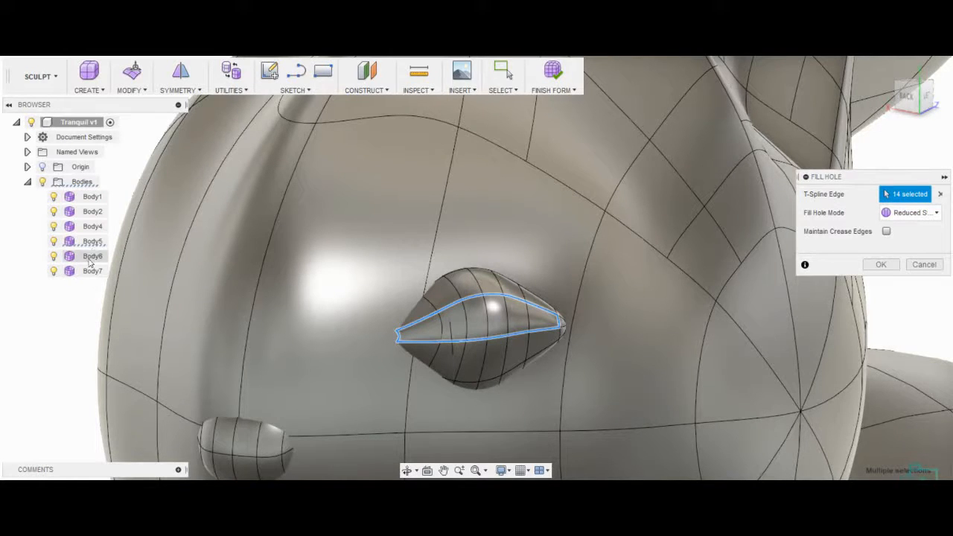
pyautogui.click(881, 265)
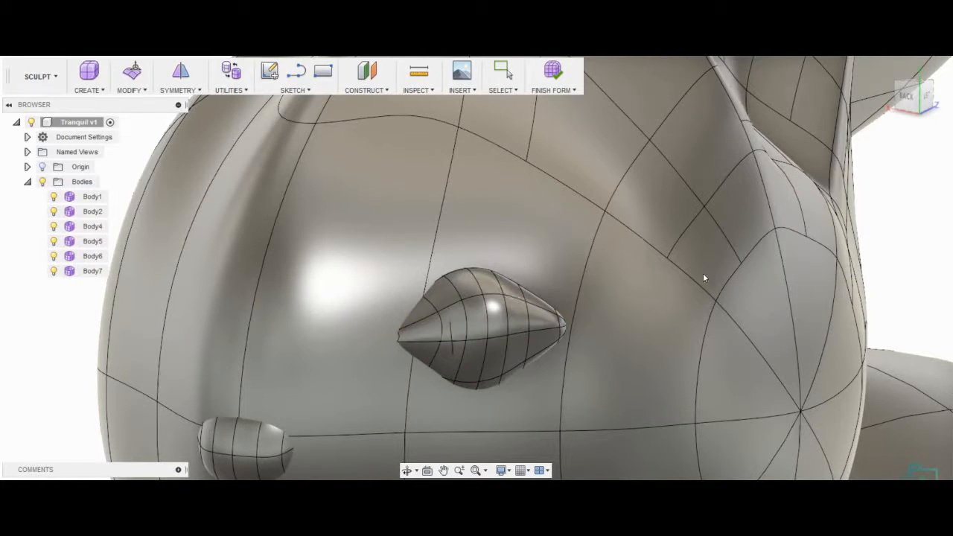
# Hide the eyeball body, Body4, inside the eyelid
pyautogui.click(88, 242)
pyautogui.click(81, 229)
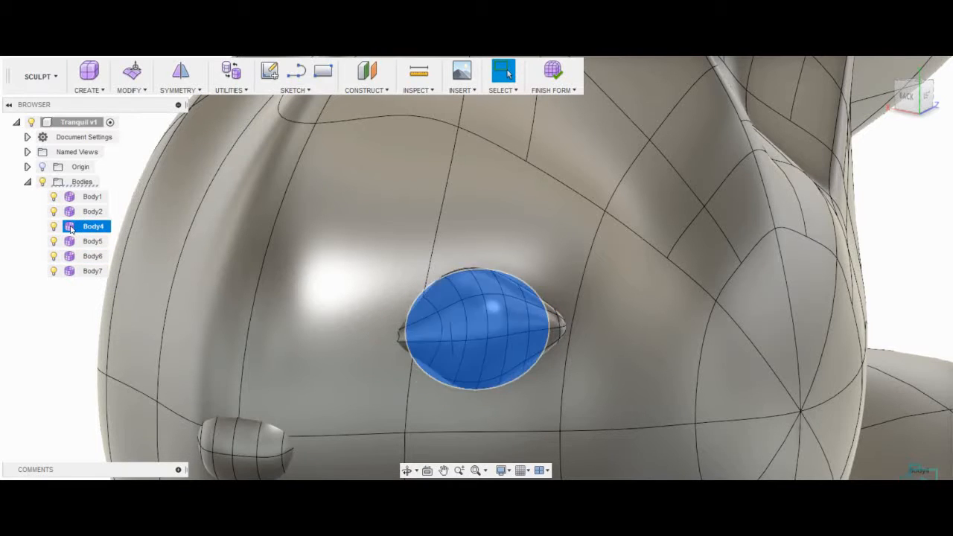
pyautogui.click(53, 226)
pyautogui.click(75, 358)
# Create a new T-spline sphere as a separate body over the rear end of the tail for the haunch
pyautogui.scroll(-4, 99, 361)
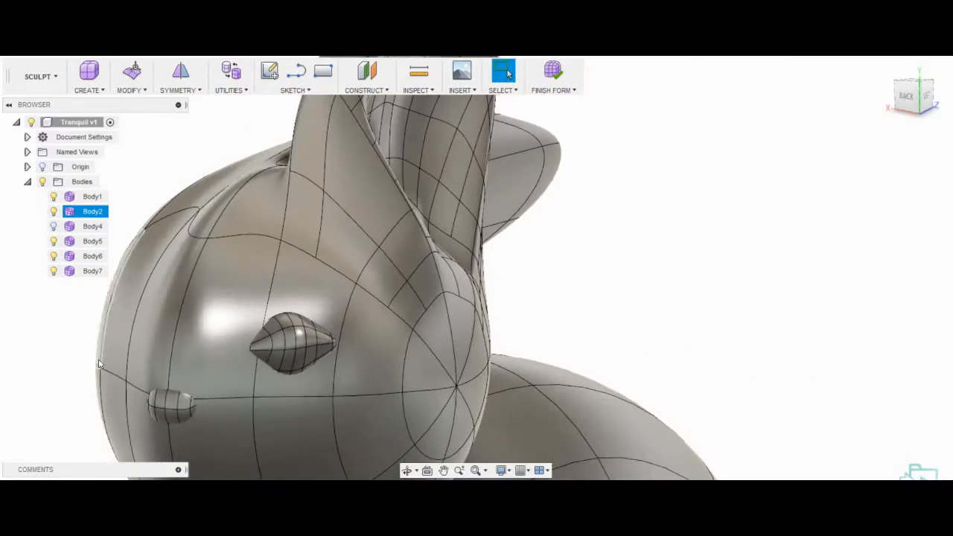
pyautogui.keyDown('shift'); pyautogui.moveTo(515, 340); pyautogui.dragTo(448, 331, button='middle'); pyautogui.keyUp('shift')
pyautogui.scroll(-3, 447, 348)
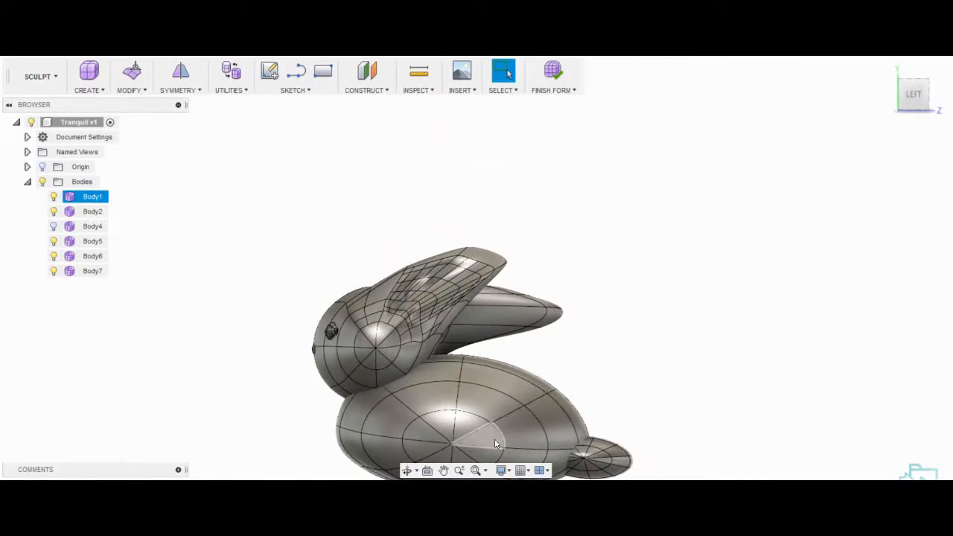
pyautogui.moveTo(500, 433)
pyautogui.keyDown('shift'); pyautogui.mouseDown(button='middle')
pyautogui.moveTo(481, 441)
pyautogui.moveTo(511, 446)
pyautogui.mouseUp(button='middle'); pyautogui.keyUp('shift')
pyautogui.scroll(-3, 514, 410)
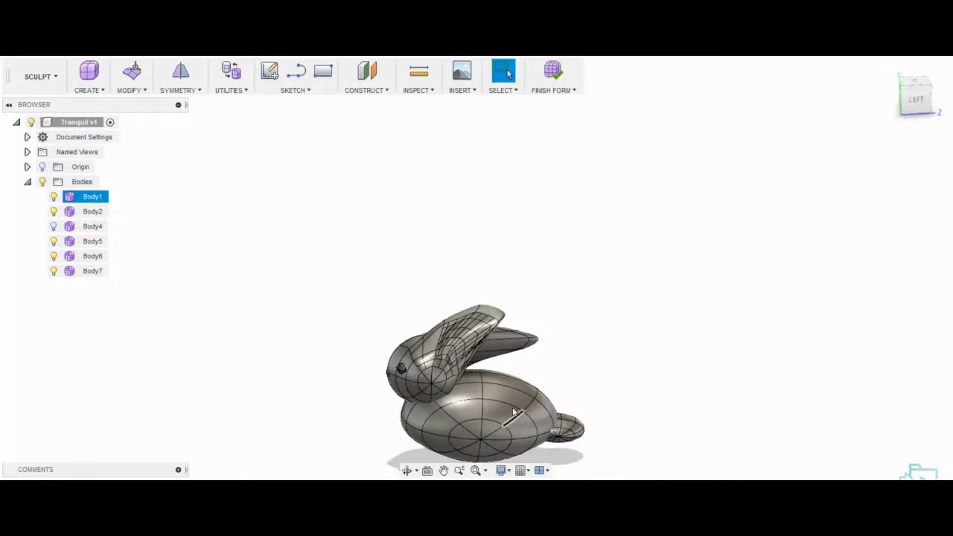
pyautogui.scroll(5, 554, 273)
pyautogui.keyDown('shift'); pyautogui.moveTo(553, 273); pyautogui.dragTo(503, 291, button='middle'); pyautogui.keyUp('shift')
pyautogui.click(89, 75)
pyautogui.click(93, 147)
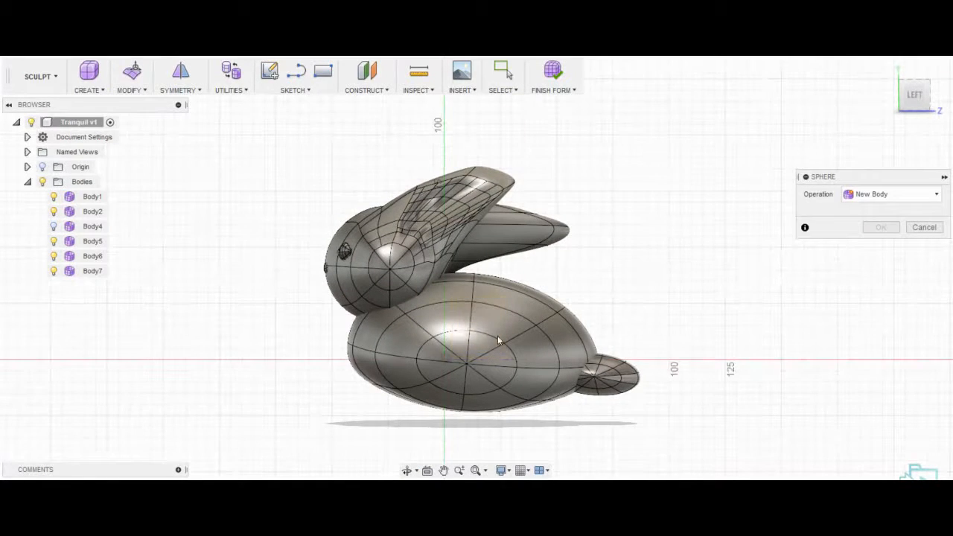
pyautogui.click(648, 363)
pyautogui.click(871, 303)
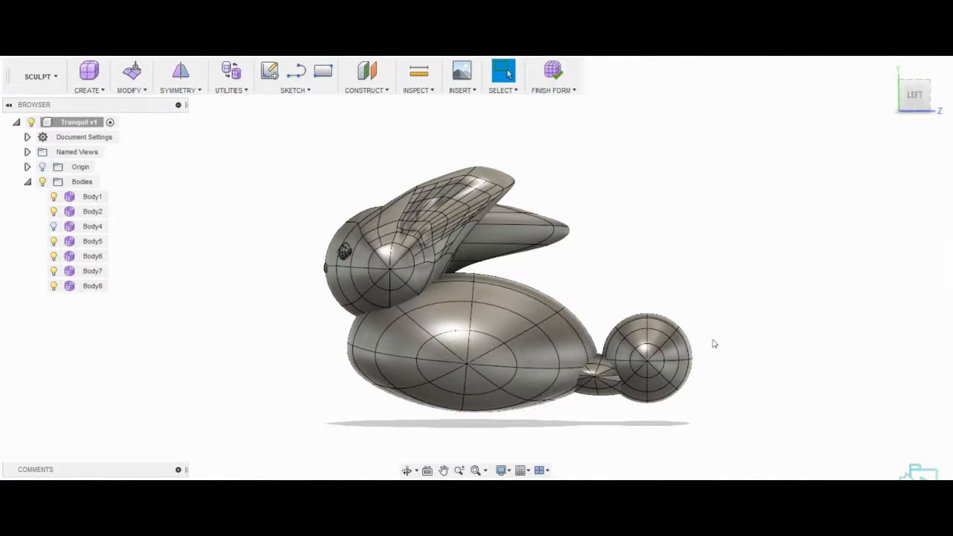
# Move the new haunch sphere 55 mm forward into the rear half of the body
pyautogui.click(97, 286)
pyautogui.click(131, 89)
pyautogui.click(138, 105)
pyautogui.moveTo(692, 360); pyautogui.dragTo(559, 359)
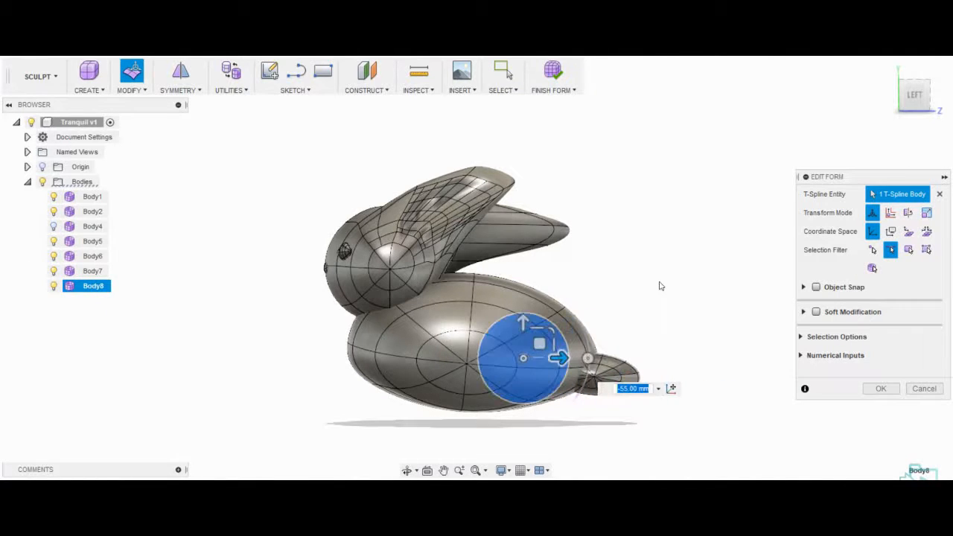
# Reposition the haunch sphere sideways so that it bulges out of the body's flank, and accept the form edit
pyautogui.click(927, 83)
pyautogui.moveTo(646, 290); pyautogui.dragTo(611, 318)
pyautogui.click(587, 337)
pyautogui.click(873, 268)
pyautogui.click(586, 329)
pyautogui.moveTo(668, 251); pyautogui.dragTo(694, 210, button='middle')
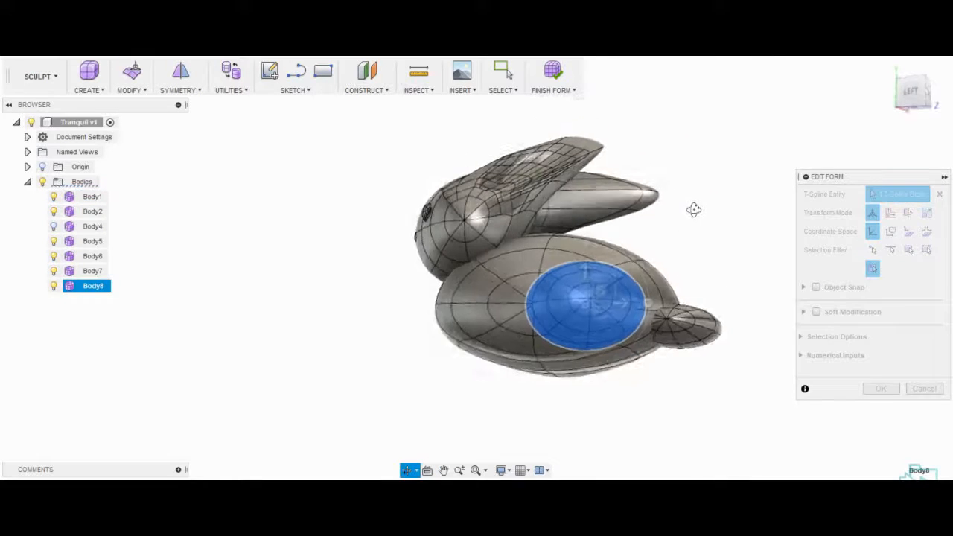
pyautogui.click(879, 388)
# Create a smaller T-spline sphere with 8 longitude and 8 latitude faces below the front of the body for the foot
pyautogui.scroll(3, 650, 288)
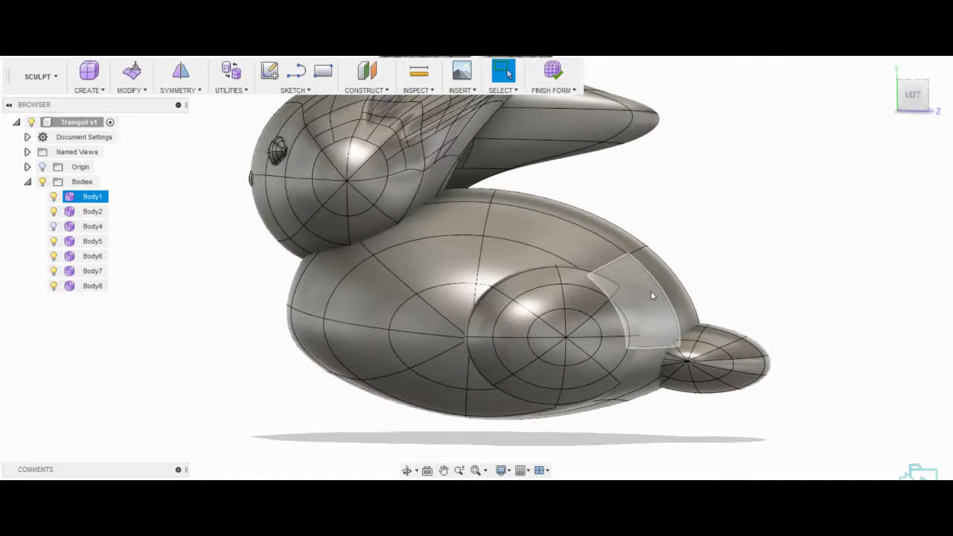
pyautogui.click(88, 90)
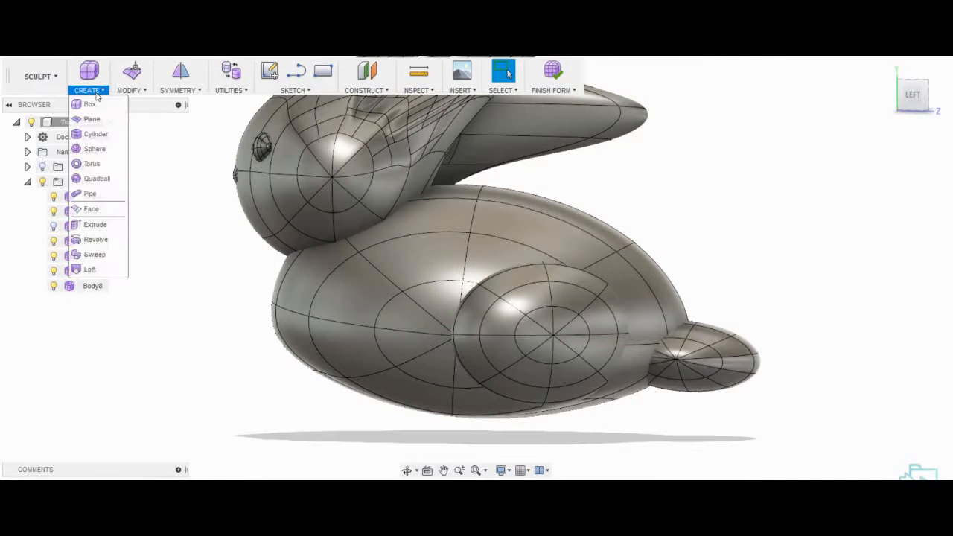
pyautogui.click(94, 148)
pyautogui.click(309, 415)
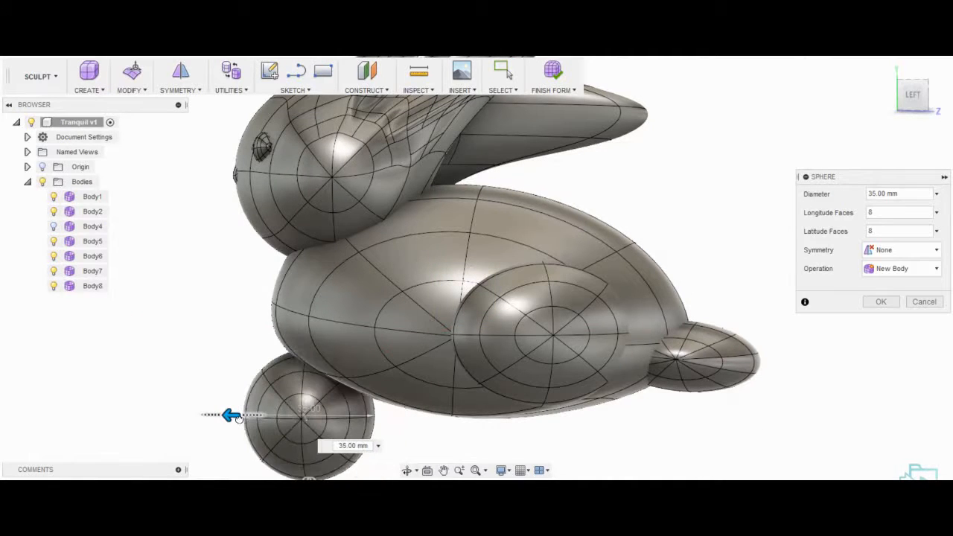
pyautogui.click(881, 302)
# Flatten the small sphere into an elongated foot and move it back beneath the haunch
pyautogui.moveTo(575, 228); pyautogui.dragTo(509, 207, button='right')
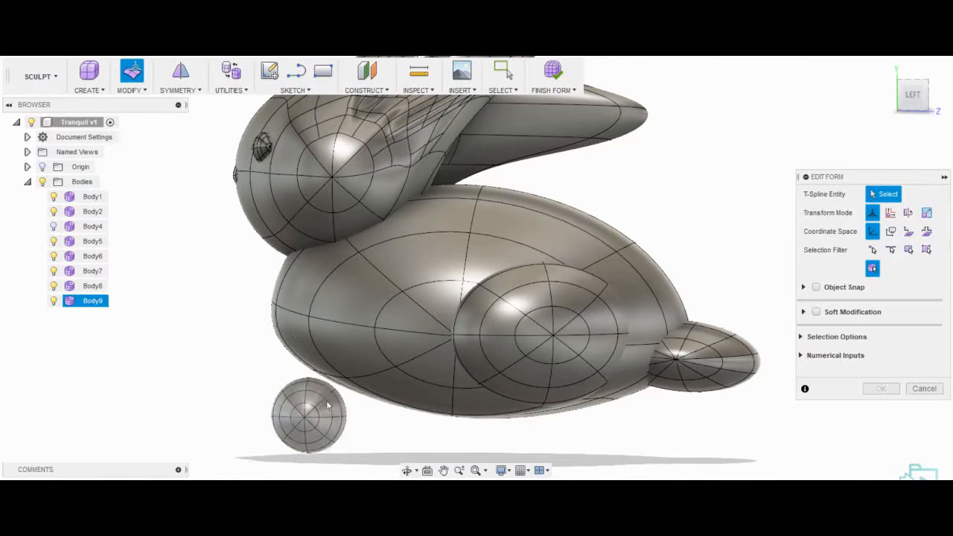
pyautogui.click(323, 403)
pyautogui.moveTo(323, 385); pyautogui.dragTo(332, 409)
pyautogui.keyDown('shift'); pyautogui.moveTo(390, 345); pyautogui.dragTo(394, 280, button='middle'); pyautogui.keyUp('shift')
pyautogui.moveTo(394, 281); pyautogui.dragTo(519, 390)
pyautogui.keyDown('shift'); pyautogui.moveTo(519, 390); pyautogui.dragTo(642, 259, button='middle'); pyautogui.keyUp('shift')
pyautogui.keyDown('shift'); pyautogui.moveTo(477, 316); pyautogui.dragTo(506, 402, button='middle'); pyautogui.keyUp('shift')
pyautogui.moveTo(453, 355); pyautogui.dragTo(555, 347)
# Scale the flattened foot down to a factor of 0.825 and accept the form edit
pyautogui.keyDown('shift'); pyautogui.moveTo(648, 308); pyautogui.dragTo(619, 305, button='middle'); pyautogui.keyUp('shift')
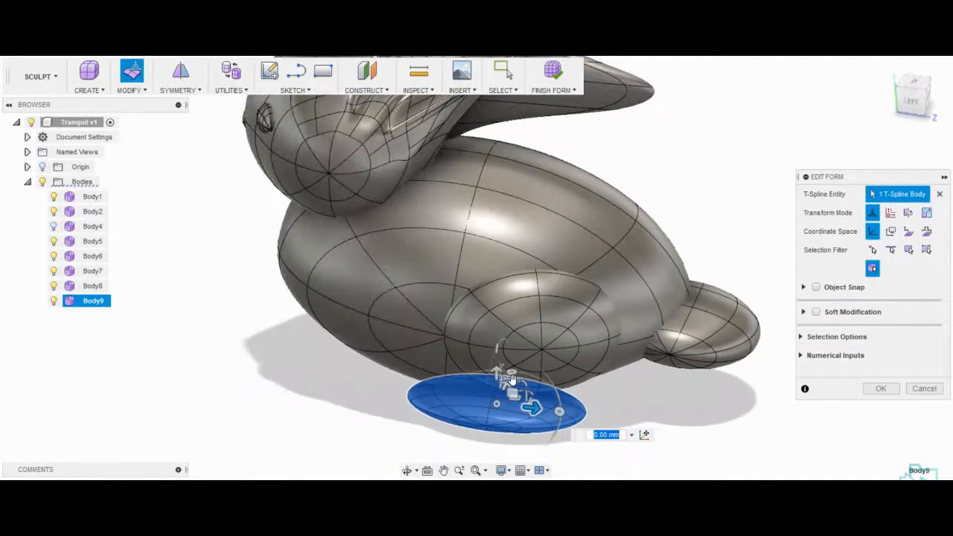
pyautogui.moveTo(533, 399)
pyautogui.mouseDown()
pyautogui.moveTo(511, 388)
pyautogui.moveTo(527, 392)
pyautogui.mouseUp()
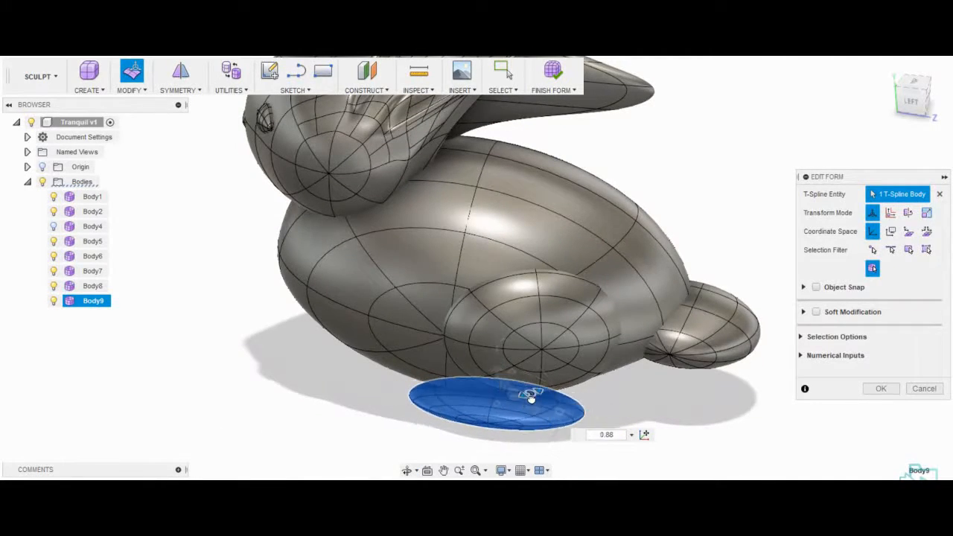
pyautogui.keyDown('shift'); pyautogui.moveTo(521, 390); pyautogui.dragTo(473, 409, button='middle'); pyautogui.keyUp('shift')
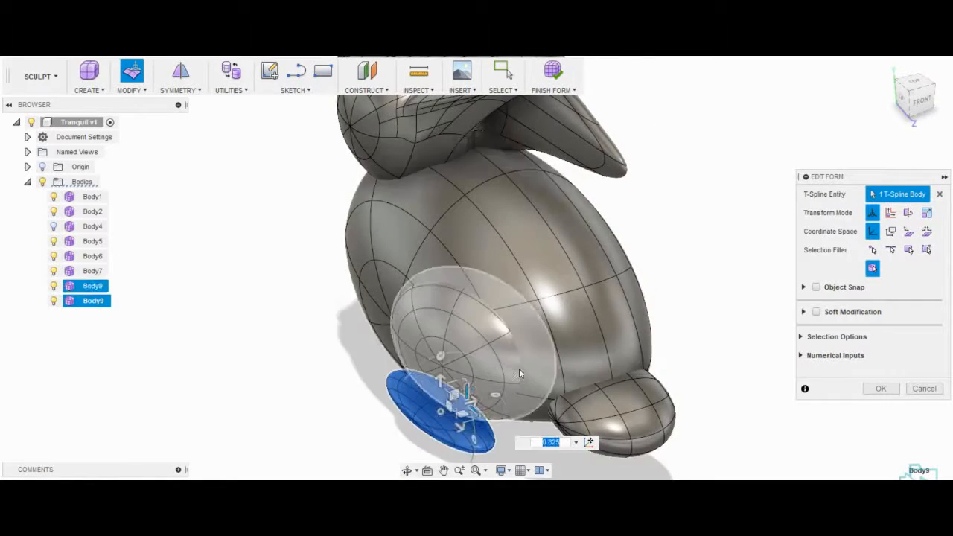
pyautogui.keyDown('shift'); pyautogui.moveTo(536, 372); pyautogui.dragTo(589, 316, button='middle'); pyautogui.keyUp('shift')
pyautogui.click(704, 204)
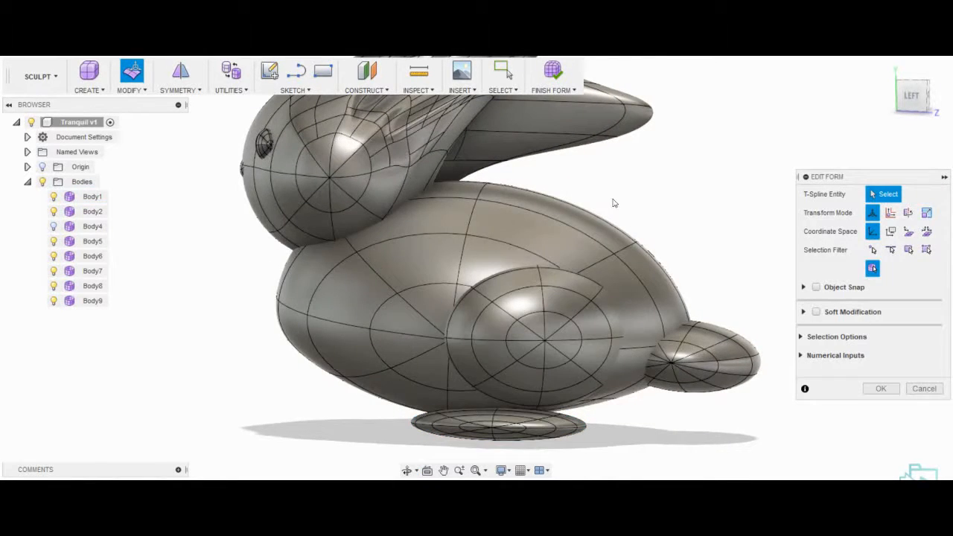
pyautogui.click(879, 390)
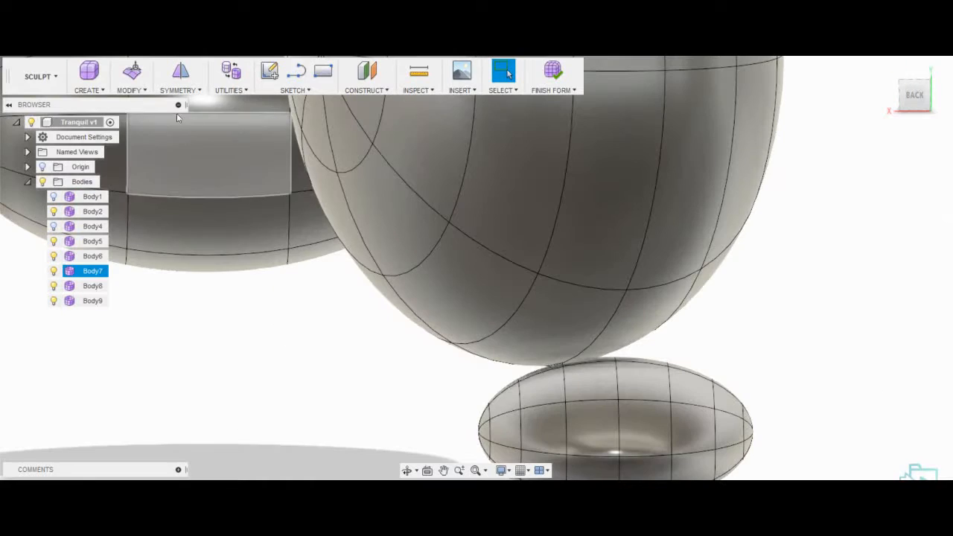
# Start a Bridge and select the row of faces along the haunch's underside as its first side
pyautogui.click(131, 90)
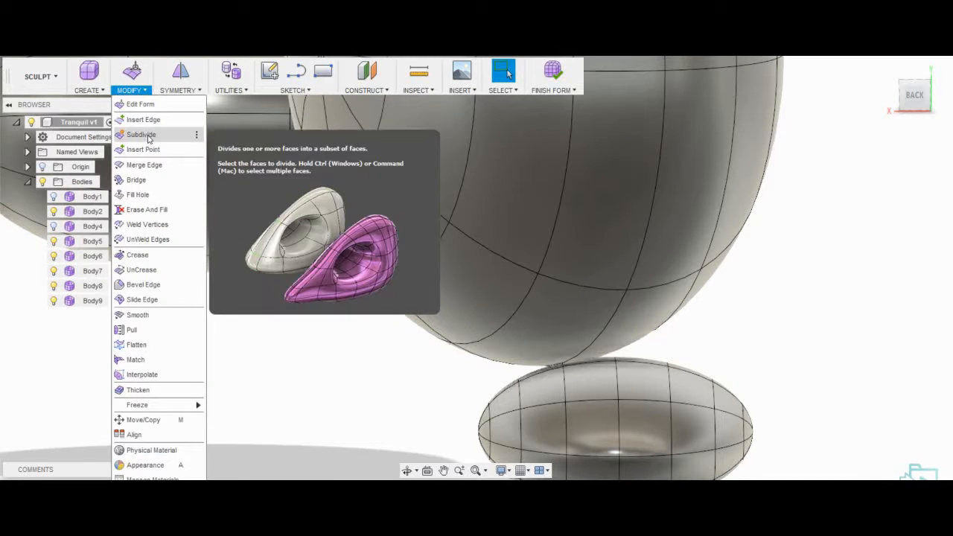
pyautogui.click(136, 180)
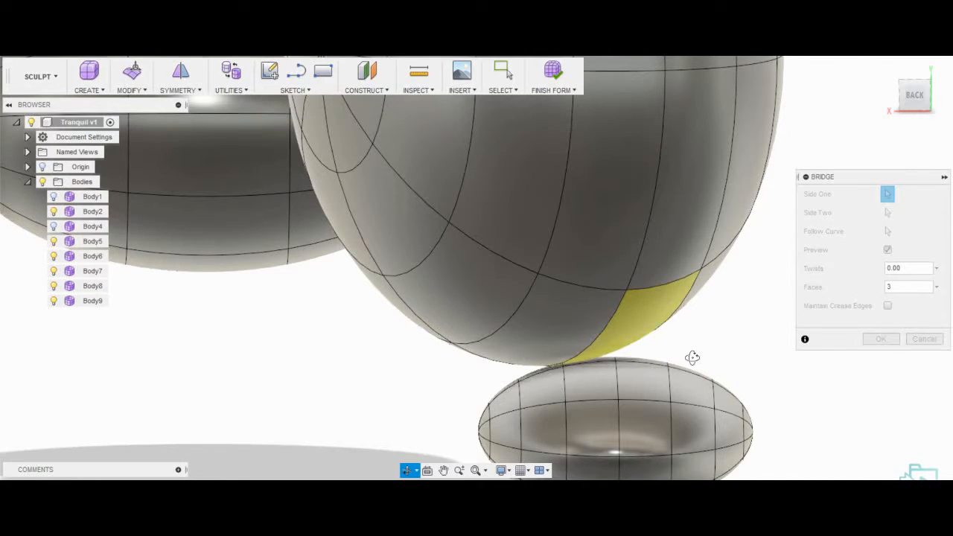
pyautogui.keyDown('shift'); pyautogui.moveTo(693, 357); pyautogui.dragTo(588, 366, button='middle'); pyautogui.keyUp('shift')
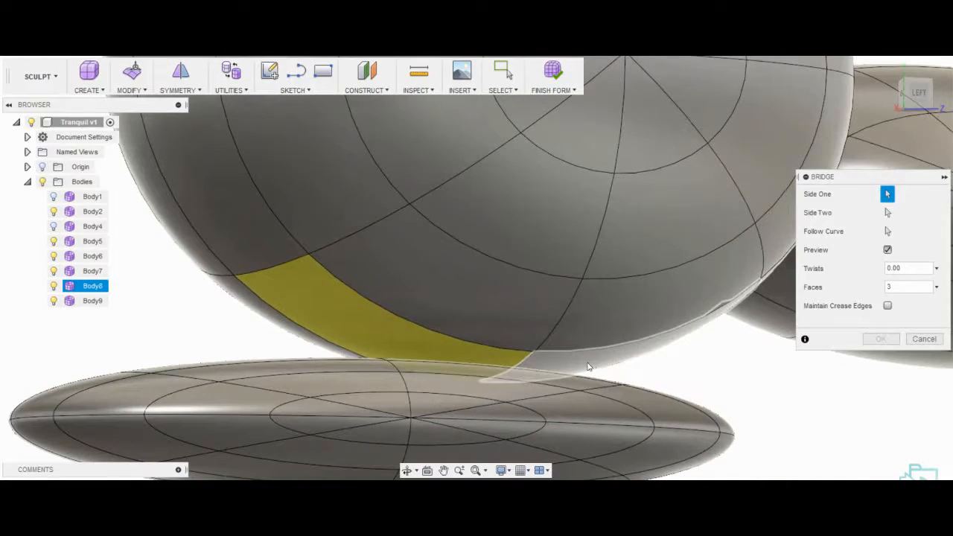
pyautogui.keyDown('shift'); pyautogui.moveTo(524, 327); pyautogui.dragTo(578, 329, button='middle'); pyautogui.keyUp('shift')
pyautogui.click(188, 355)
pyautogui.keyDown('shift'); pyautogui.moveTo(338, 358); pyautogui.dragTo(491, 344, button='middle'); pyautogui.keyUp('shift')
pyautogui.keyDown('shift'); pyautogui.moveTo(170, 343); pyautogui.dragTo(277, 383, button='middle'); pyautogui.keyUp('shift')
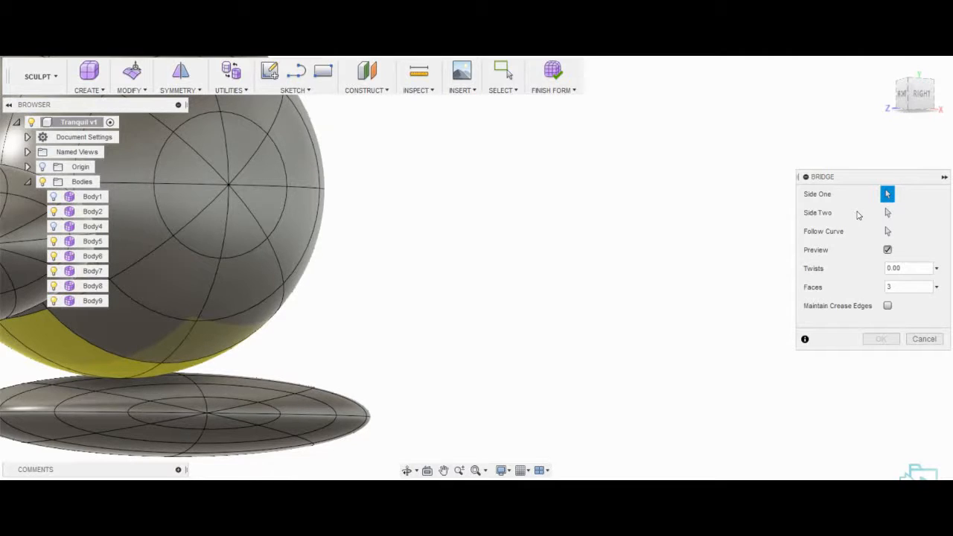
# Select faces along the upper edge of the foot as the second side of the bridge
pyautogui.click(78, 382)
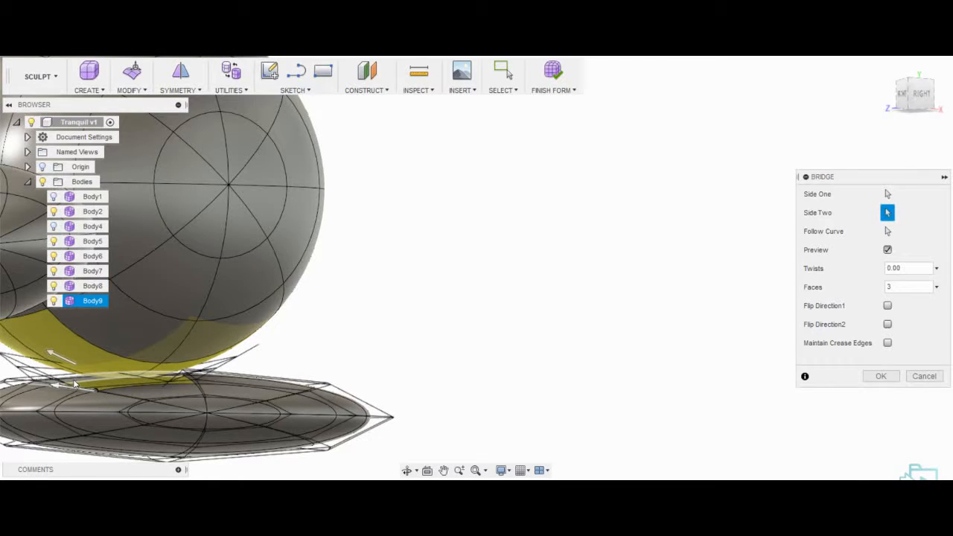
pyautogui.click(74, 380)
pyautogui.click(203, 381)
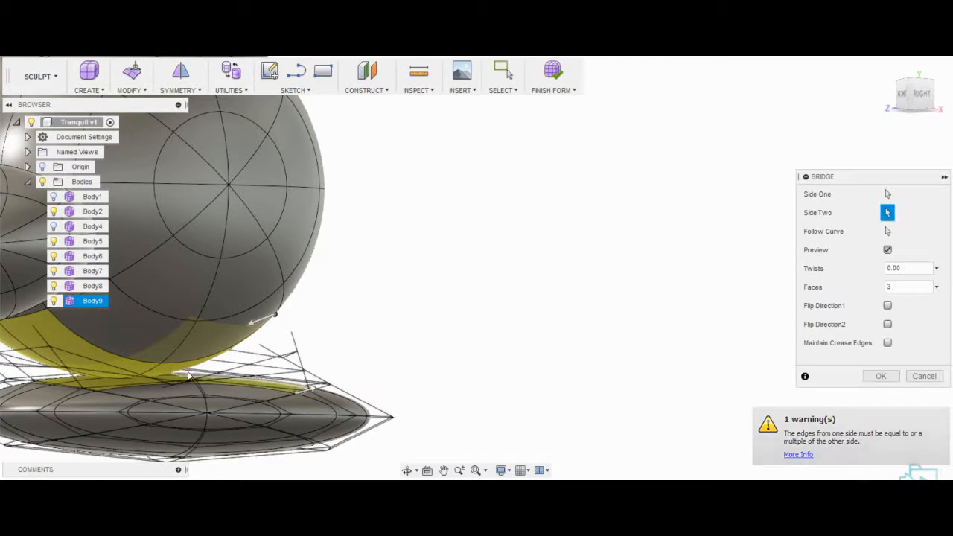
pyautogui.click(36, 396)
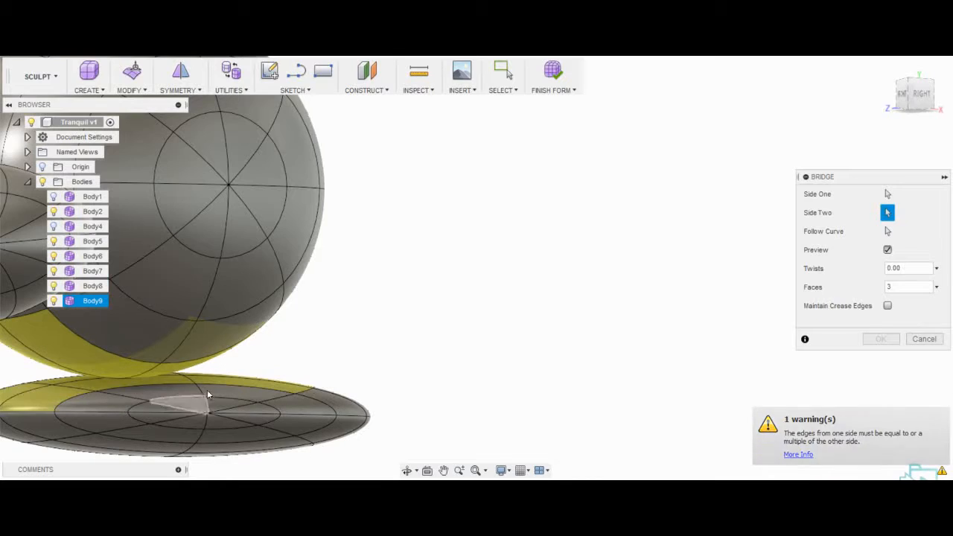
# Adjust the foot's face selection to match the haunch side, and complete the bridge with 3 faces and no twists
pyautogui.keyDown('shift'); pyautogui.moveTo(207, 390); pyautogui.dragTo(298, 368, button='middle'); pyautogui.keyUp('shift')
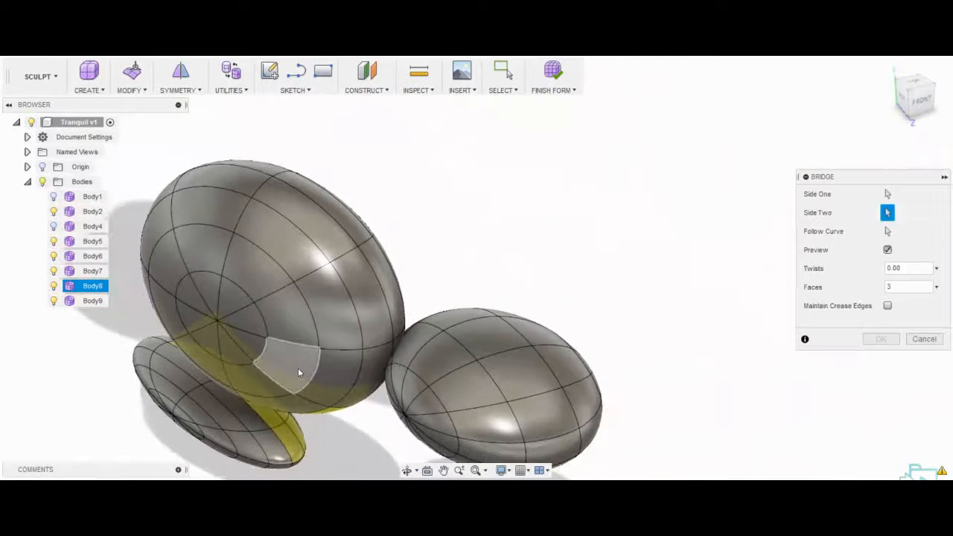
pyautogui.scroll(-3, 283, 369)
pyautogui.scroll(6, 268, 372)
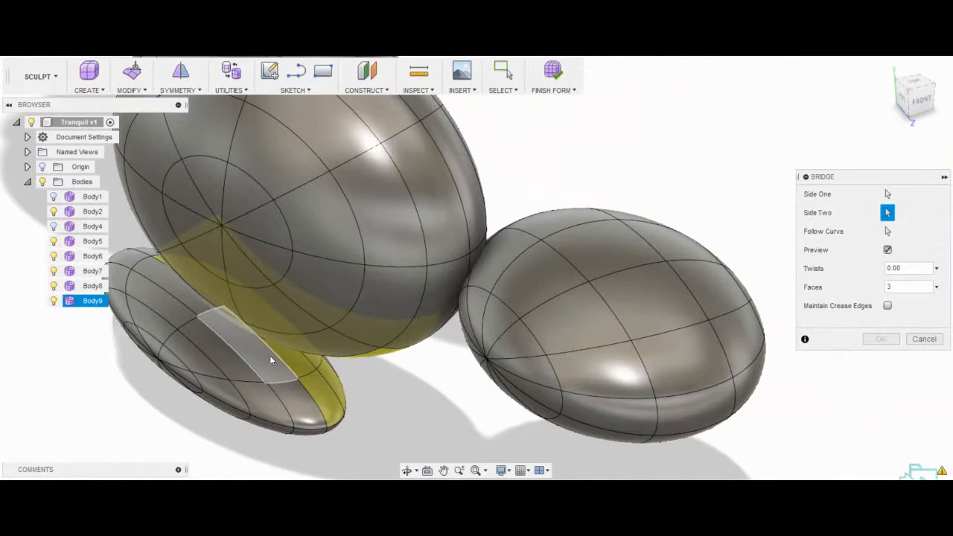
pyautogui.click(269, 356)
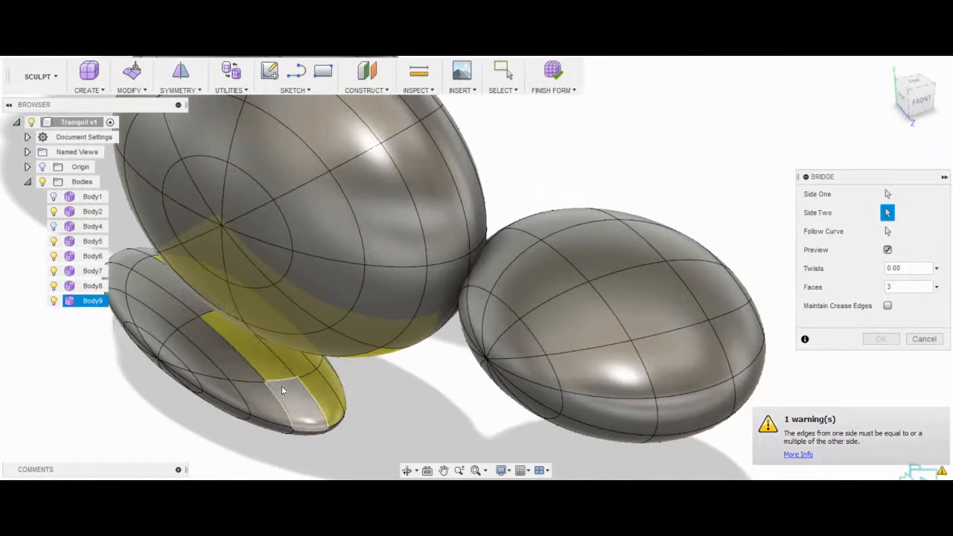
pyautogui.click(191, 306)
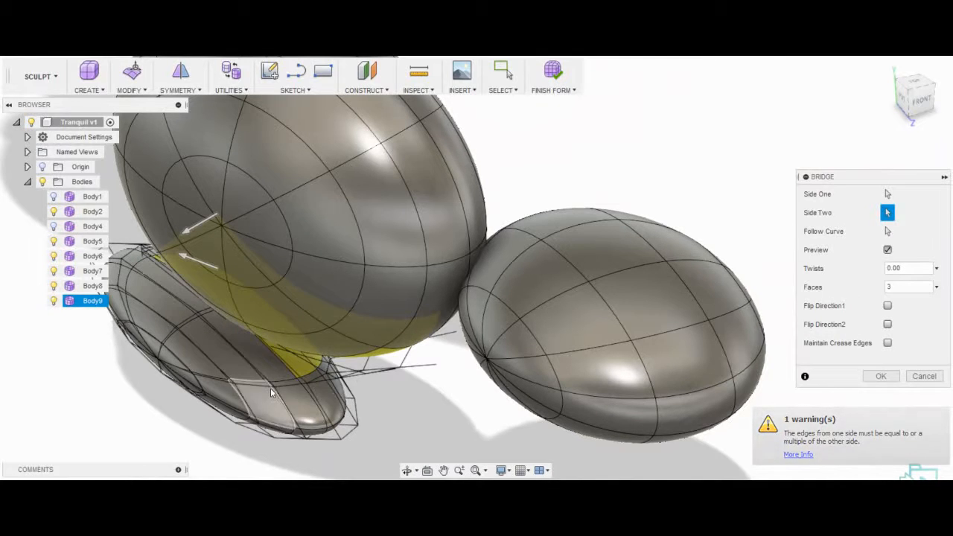
pyautogui.keyDown('shift'); pyautogui.moveTo(305, 361); pyautogui.dragTo(645, 358, button='middle'); pyautogui.keyUp('shift')
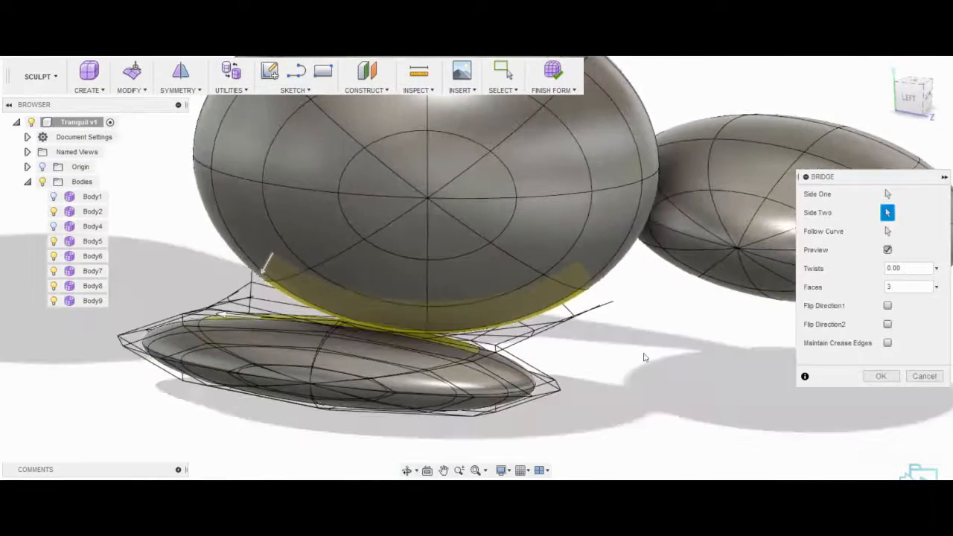
pyautogui.click(870, 379)
pyautogui.keyDown('shift'); pyautogui.moveTo(444, 286); pyautogui.dragTo(481, 287, button='middle'); pyautogui.keyUp('shift')
pyautogui.scroll(-5, 455, 340)
pyautogui.scroll(3, 506, 253)
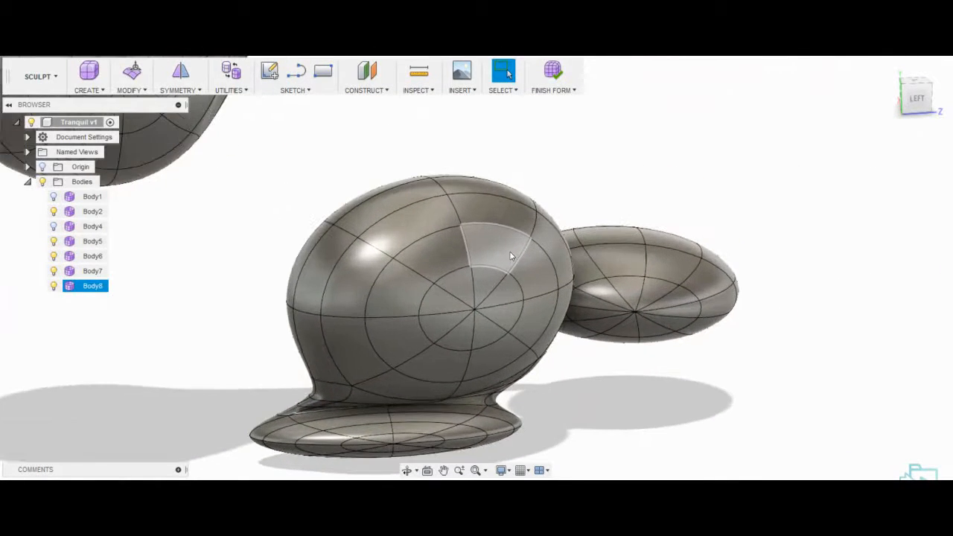
# Inspect the bridged hind leg and make the hidden rabbit bodies visible again
pyautogui.scroll(-3, 510, 252)
pyautogui.scroll(4, 380, 345)
pyautogui.scroll(-3, 356, 341)
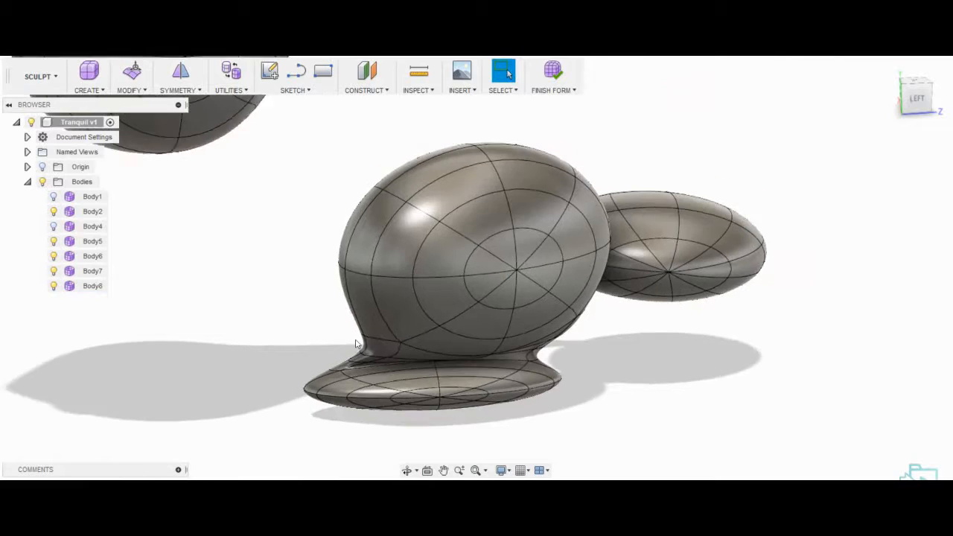
pyautogui.keyDown('shift'); pyautogui.moveTo(356, 344); pyautogui.dragTo(446, 327, button='middle'); pyautogui.keyUp('shift')
pyautogui.scroll(-5, 414, 343)
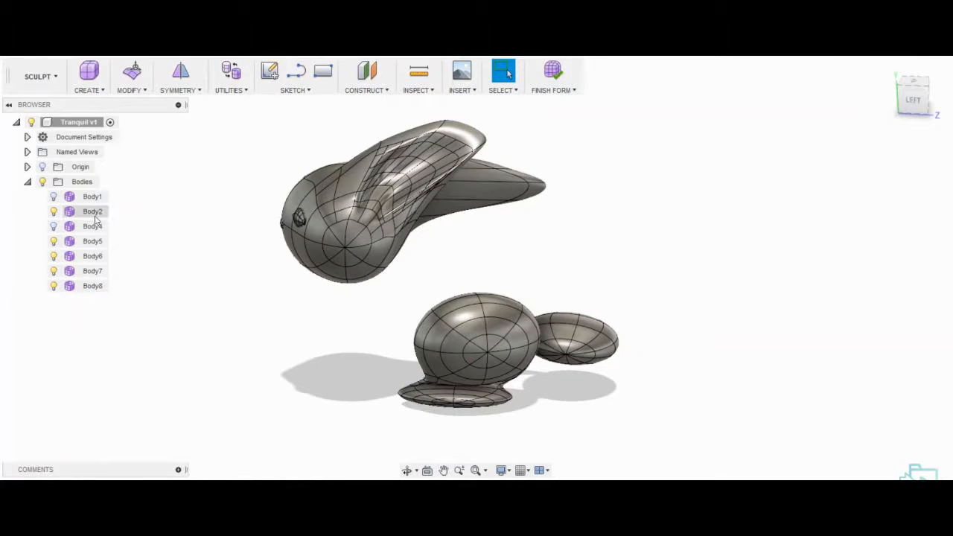
pyautogui.click(53, 196)
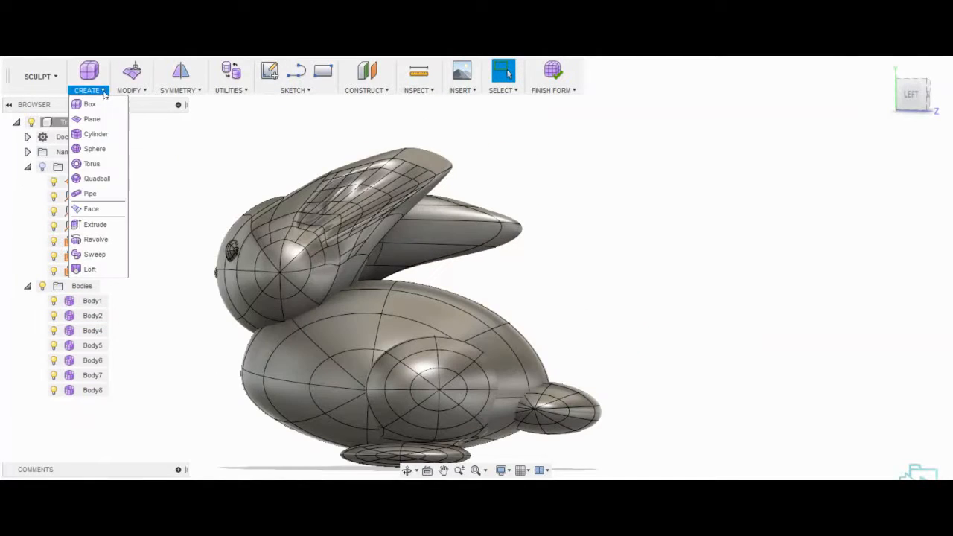
# Create a 40 mm diameter quadball as a new body in front of the rabbit, with an increased number of span faces
pyautogui.click(97, 178)
pyautogui.click(181, 345)
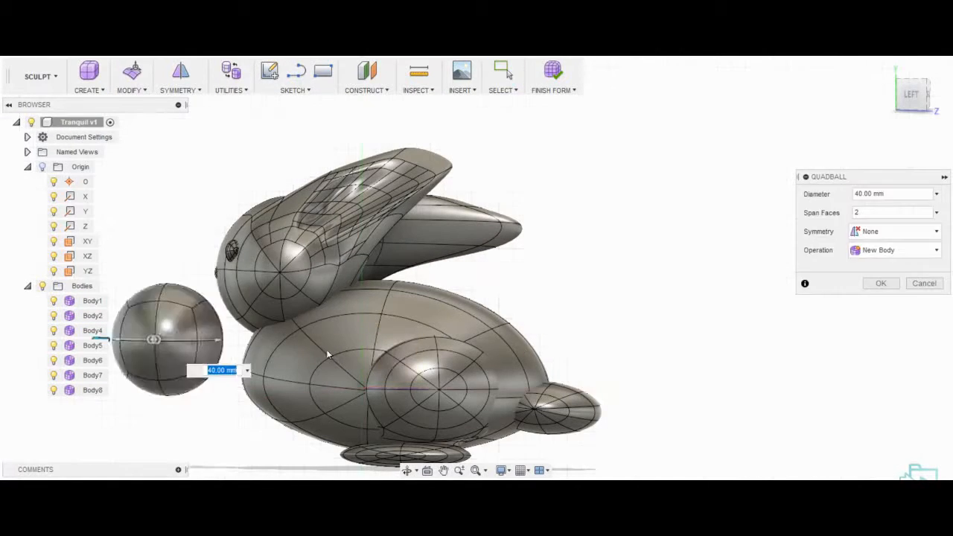
pyautogui.moveTo(233, 357); pyautogui.dragTo(244, 358)
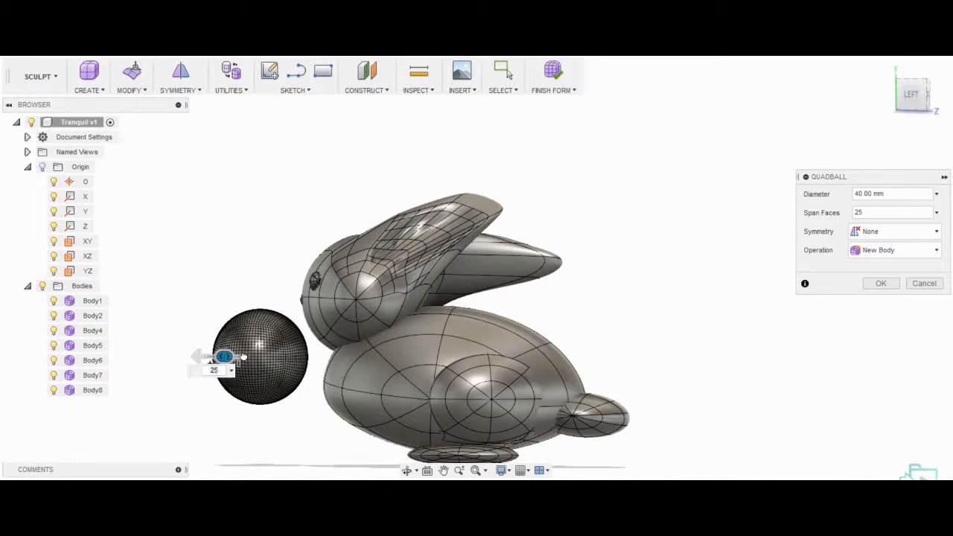
pyautogui.press('Return')
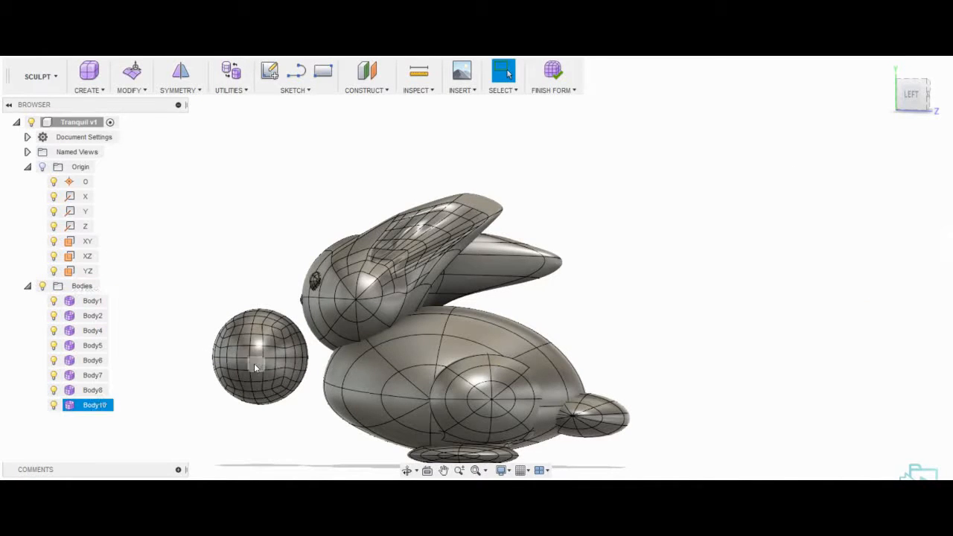
# Open the new quadball in Edit Form and squash it into a slim upright ellipsoid for the front leg
pyautogui.doubleClick(255, 365)
pyautogui.keyDown('shift'); pyautogui.moveTo(264, 347); pyautogui.dragTo(513, 319, button='middle'); pyautogui.keyUp('shift')
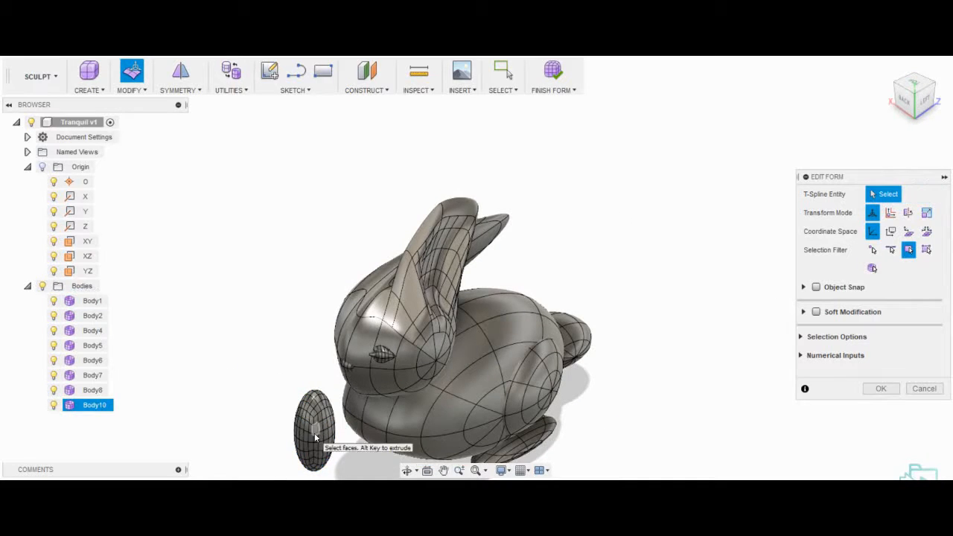
pyautogui.click(891, 250)
pyautogui.scroll(3, 320, 408)
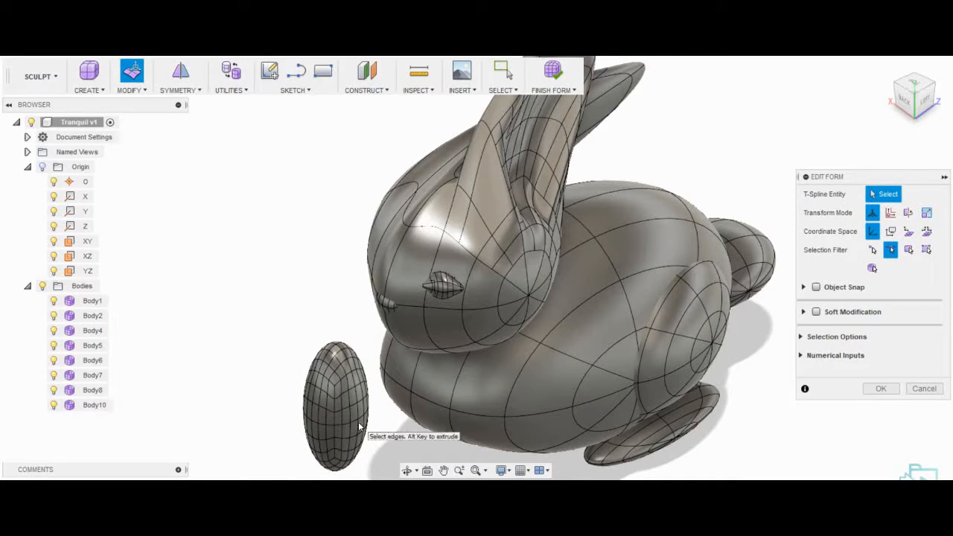
pyautogui.keyDown('shift'); pyautogui.moveTo(347, 376); pyautogui.dragTo(288, 375, button='middle'); pyautogui.keyUp('shift')
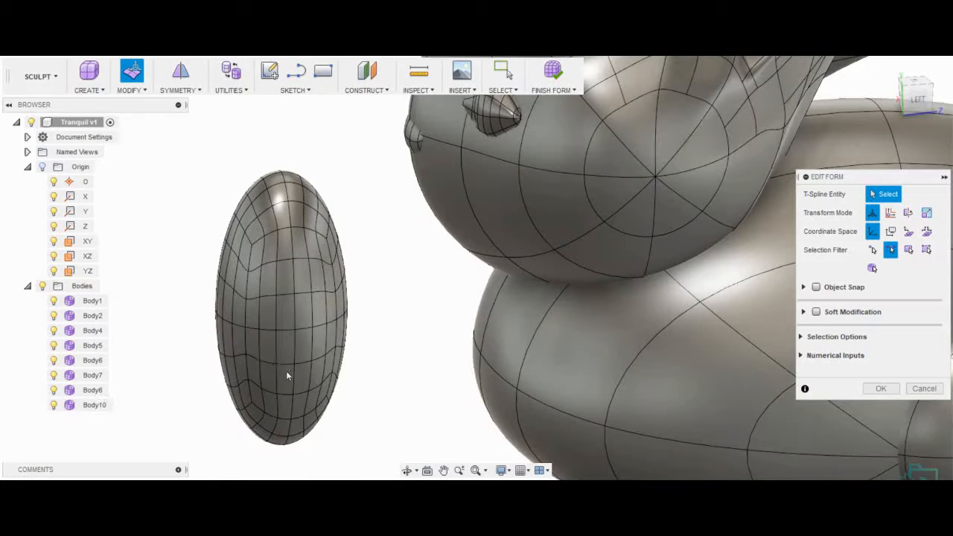
pyautogui.moveTo(316, 304); pyautogui.dragTo(246, 310)
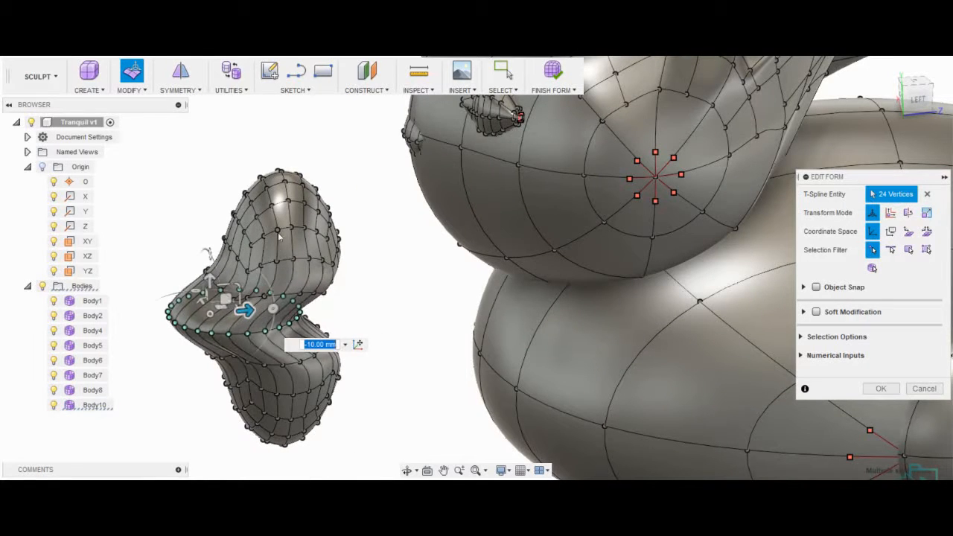
pyautogui.doubleClick(262, 297)
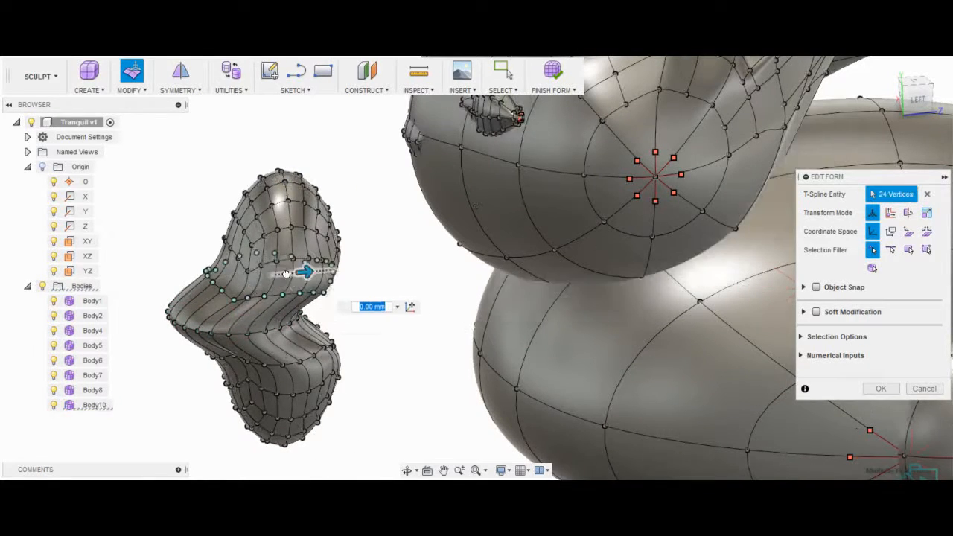
pyautogui.moveTo(304, 273); pyautogui.dragTo(240, 276)
pyautogui.doubleClick(257, 297)
pyautogui.moveTo(293, 290); pyautogui.dragTo(252, 289)
pyautogui.click(283, 261)
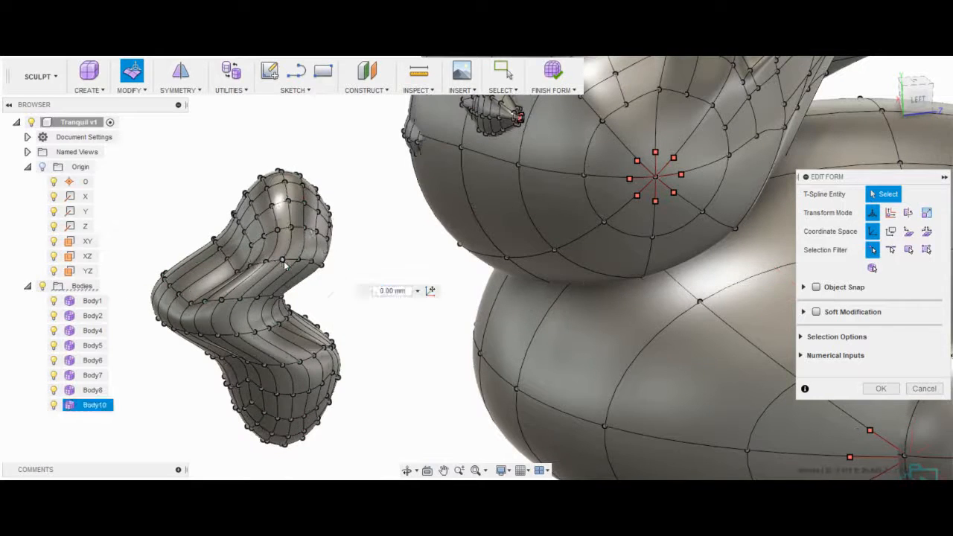
pyautogui.hotkey('ctrl', 'z')
# Shift the ellipsoid's middle vertex ring by -2 mm and offset the vertex rings above it to give the front leg a gentle curve
pyautogui.moveTo(317, 304); pyautogui.dragTo(302, 305)
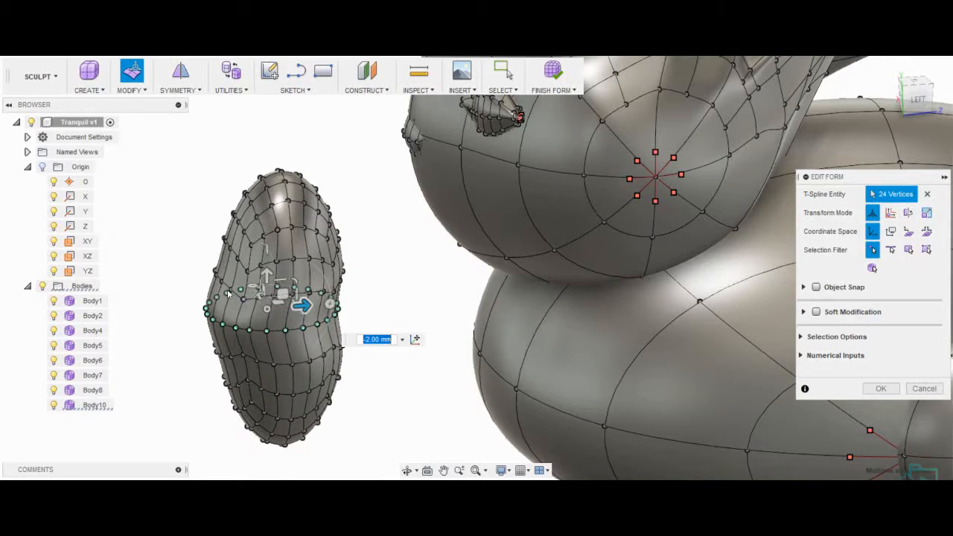
pyautogui.doubleClick(292, 295)
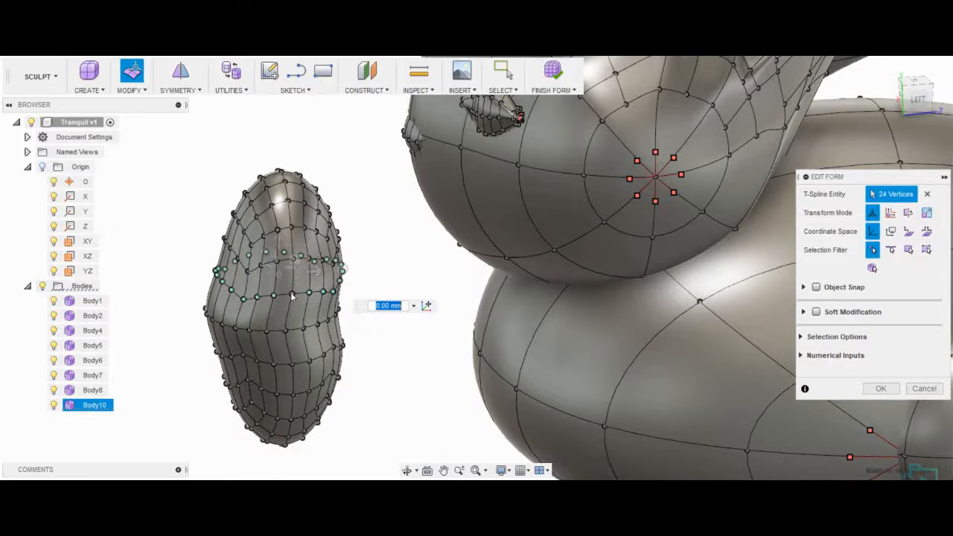
pyautogui.moveTo(315, 272); pyautogui.dragTo(302, 274)
pyautogui.click(247, 271)
pyautogui.click(309, 266)
pyautogui.click(306, 259)
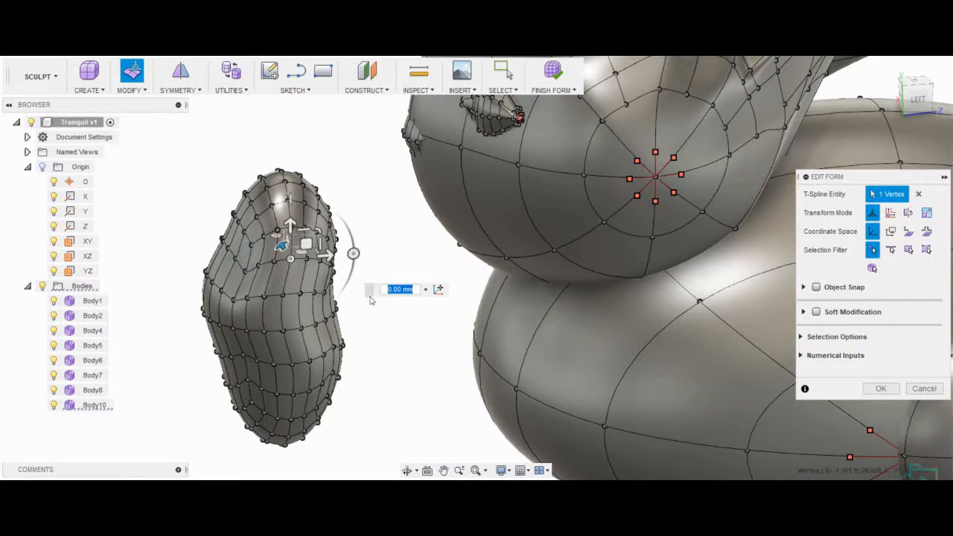
pyautogui.click(258, 266)
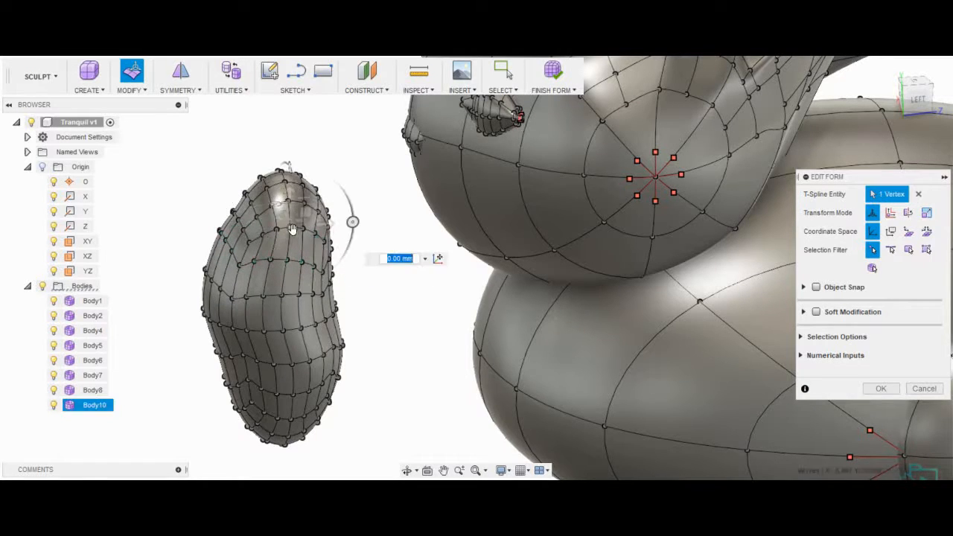
pyautogui.moveTo(315, 229); pyautogui.dragTo(305, 243)
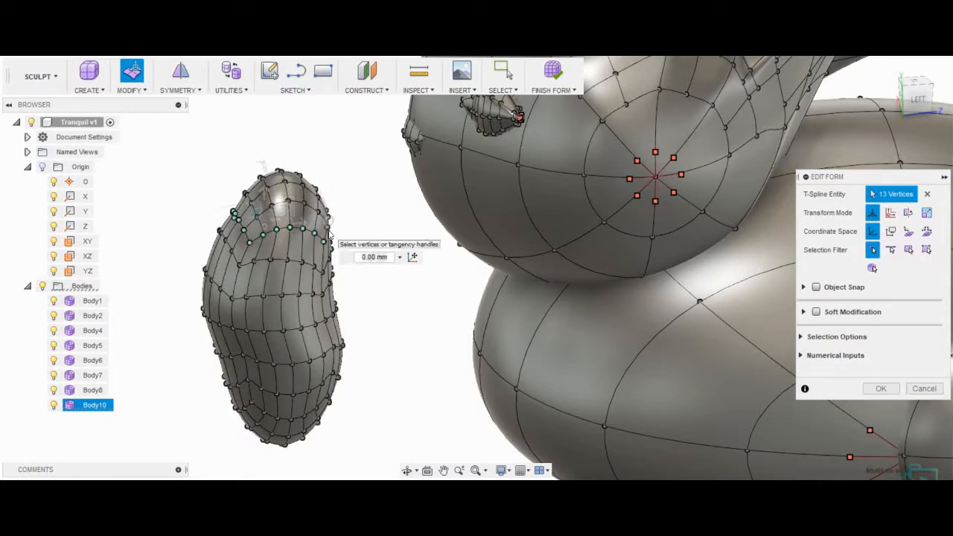
# Select the vertex ring near the front leg's upper end, rotate it 15 degrees and nudge it to smooth the curve
pyautogui.keyDown('shift'); pyautogui.moveTo(194, 196); pyautogui.dragTo(417, 223, button='middle'); pyautogui.keyUp('shift')
pyautogui.scroll(-2, 417, 223)
pyautogui.scroll(3, 596, 339)
pyautogui.keyDown('ctrl'); pyautogui.click(484, 335); pyautogui.keyUp('ctrl')
pyautogui.keyDown('shift'); pyautogui.moveTo(484, 335); pyautogui.dragTo(349, 330, button='middle'); pyautogui.keyUp('shift')
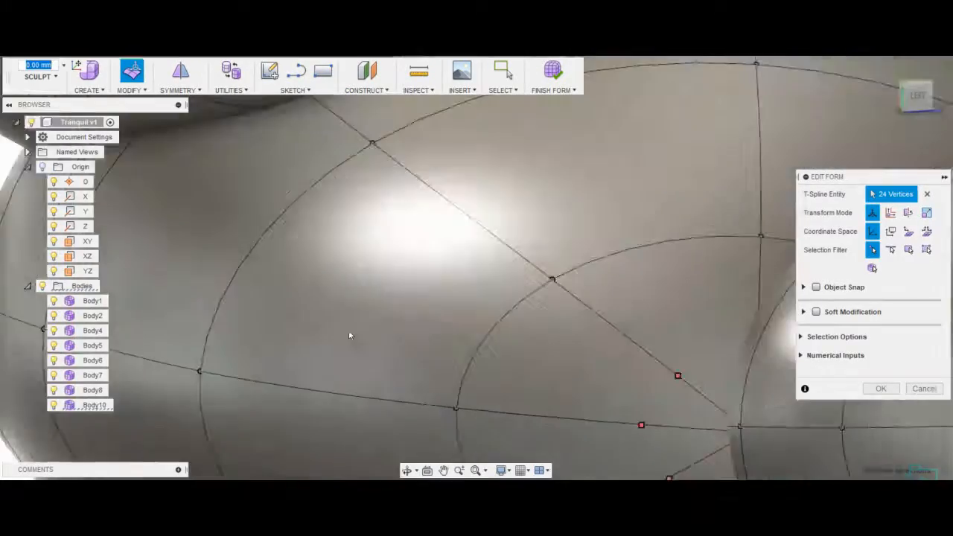
pyautogui.scroll(-3, 348, 330)
pyautogui.keyDown('shift'); pyautogui.moveTo(179, 243); pyautogui.dragTo(136, 229, button='middle'); pyautogui.keyUp('shift')
pyautogui.scroll(2, 136, 229)
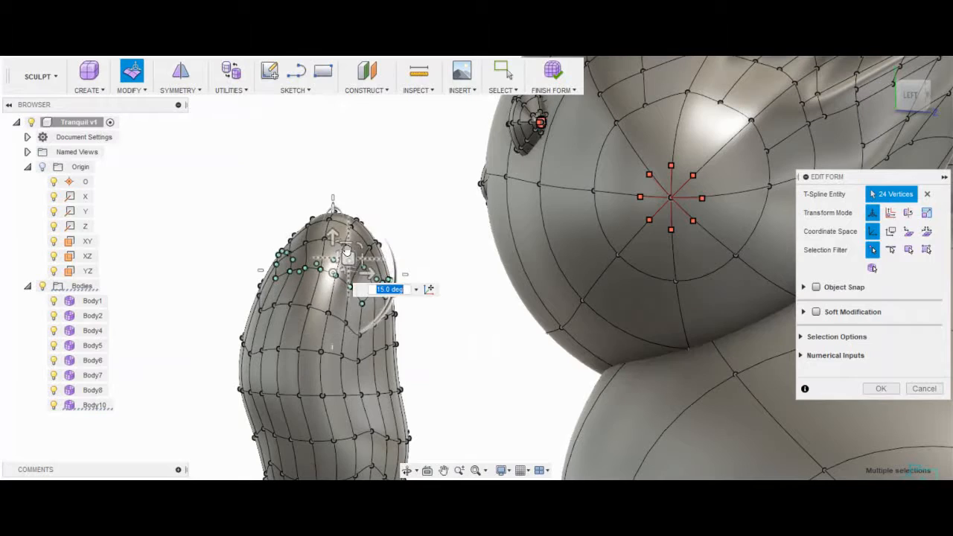
pyautogui.moveTo(364, 275); pyautogui.dragTo(359, 276)
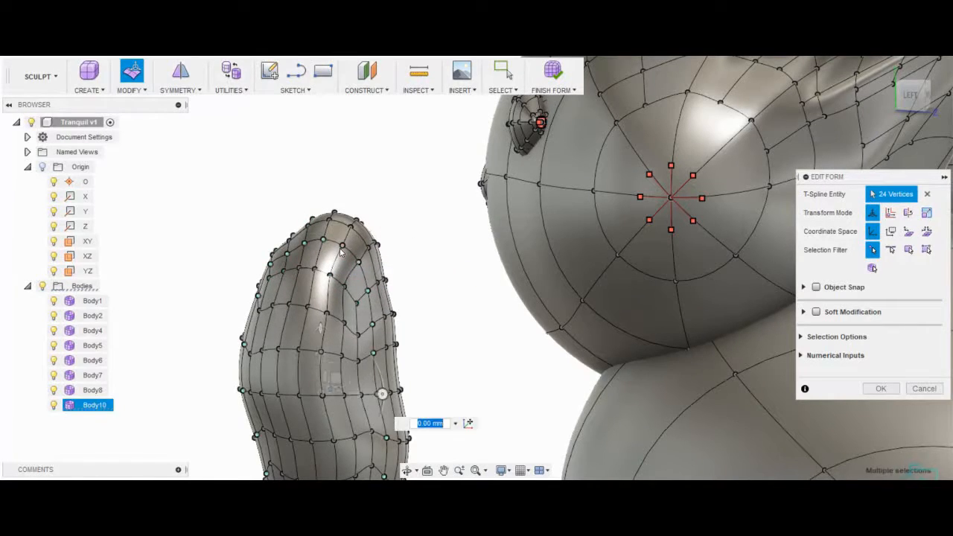
# Pull a single vertex near the front leg's upper end to refine its surface
pyautogui.keyDown('shift'); pyautogui.moveTo(361, 257); pyautogui.dragTo(321, 201, button='middle'); pyautogui.keyUp('shift')
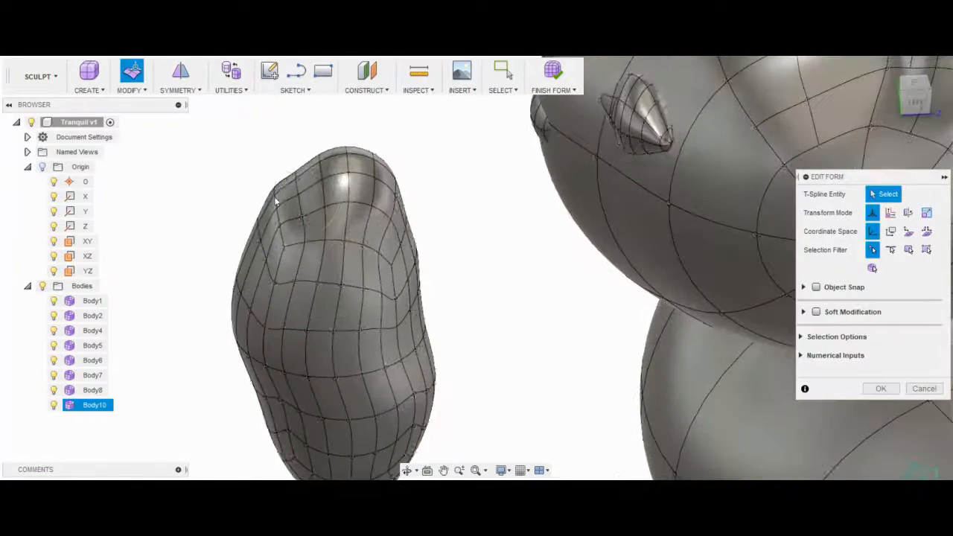
pyautogui.click(313, 193)
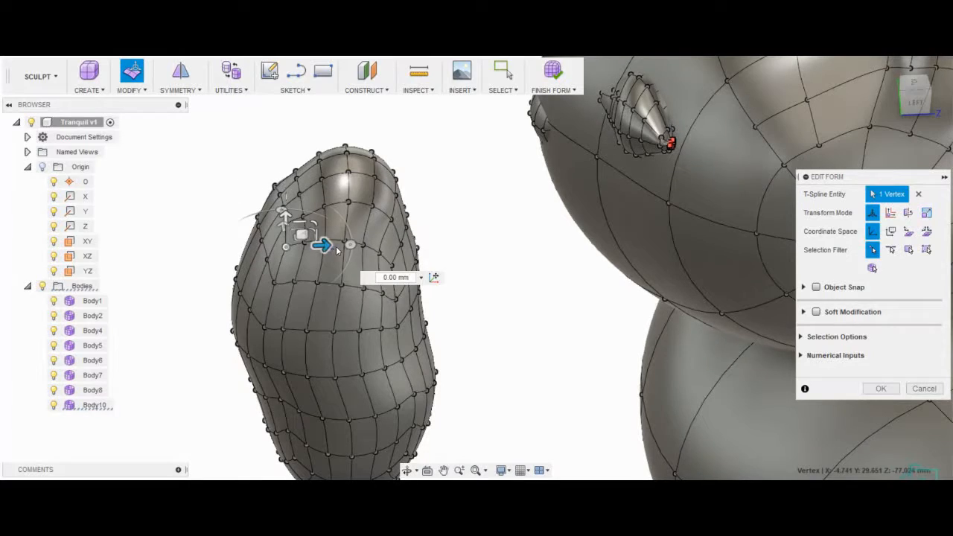
pyautogui.keyDown('shift'); pyautogui.moveTo(323, 244); pyautogui.dragTo(396, 353, button='middle'); pyautogui.keyUp('shift')
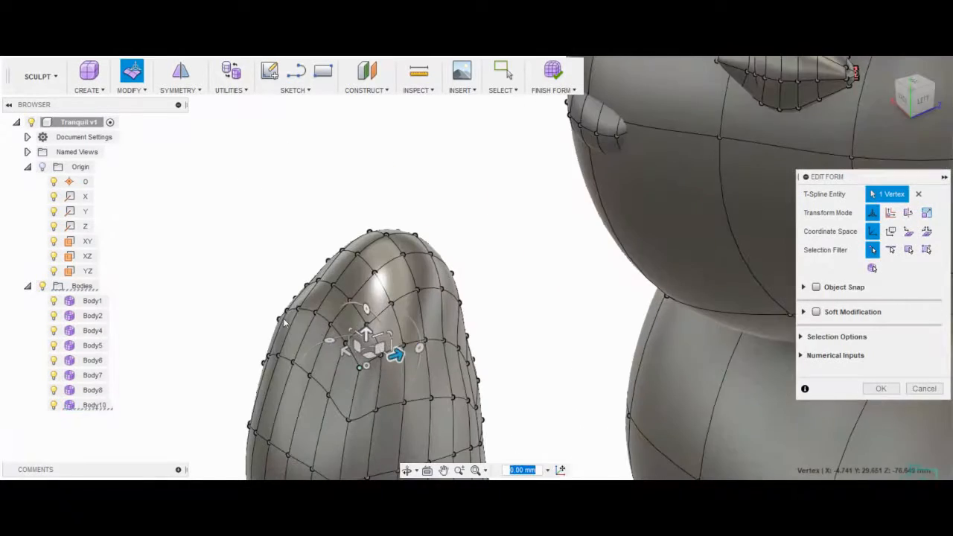
pyautogui.moveTo(395, 353); pyautogui.dragTo(319, 306)
pyautogui.keyDown('shift'); pyautogui.moveTo(319, 306); pyautogui.dragTo(446, 377, button='middle'); pyautogui.keyUp('shift')
pyautogui.click(445, 377)
pyautogui.scroll(-3, 445, 377)
# Select the entire front leg body, tilt it and move it against the side of the rabbit's chest
pyautogui.click(872, 268)
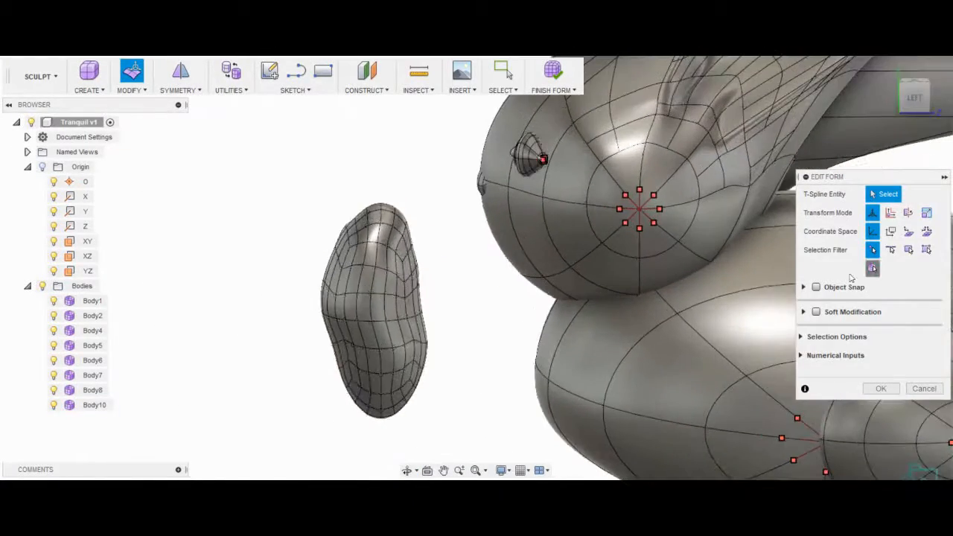
pyautogui.click(408, 313)
pyautogui.keyDown('shift'); pyautogui.moveTo(417, 291); pyautogui.dragTo(440, 330, button='middle'); pyautogui.keyUp('shift')
pyautogui.scroll(-1, 441, 330)
pyautogui.moveTo(402, 184); pyautogui.dragTo(562, 280)
pyautogui.keyDown('shift'); pyautogui.moveTo(612, 320); pyautogui.dragTo(756, 410, button='middle'); pyautogui.keyUp('shift')
pyautogui.scroll(2, 756, 410)
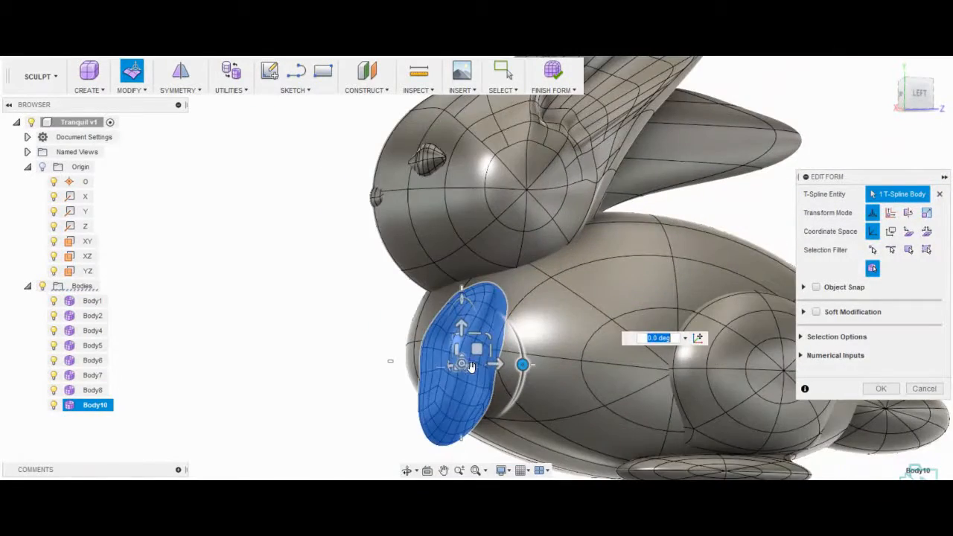
# Fine-tune the front leg's placement on the chest, including a sideways shift of -5 mm and a small move along the body
pyautogui.keyDown('shift'); pyautogui.moveTo(470, 368); pyautogui.dragTo(455, 347, button='middle'); pyautogui.keyUp('shift')
pyautogui.moveTo(448, 358)
pyautogui.mouseDown()
pyautogui.moveTo(485, 350)
pyautogui.moveTo(445, 364)
pyautogui.mouseUp()
pyautogui.keyDown('shift'); pyautogui.moveTo(511, 358); pyautogui.dragTo(551, 395, button='middle'); pyautogui.keyUp('shift')
pyautogui.moveTo(450, 353); pyautogui.dragTo(474, 375)
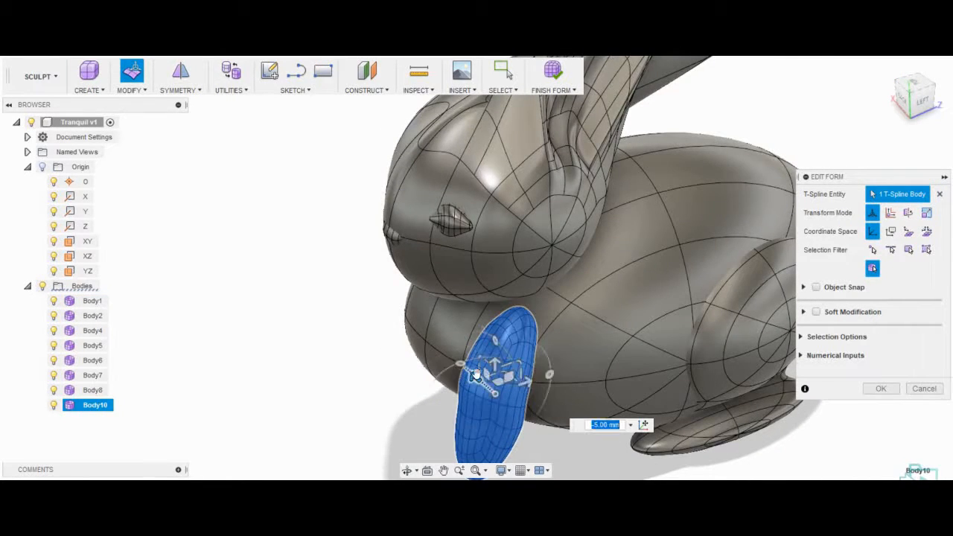
pyautogui.moveTo(535, 377); pyautogui.dragTo(564, 366)
pyautogui.keyDown('shift'); pyautogui.moveTo(563, 366); pyautogui.dragTo(320, 320, button='middle'); pyautogui.keyUp('shift')
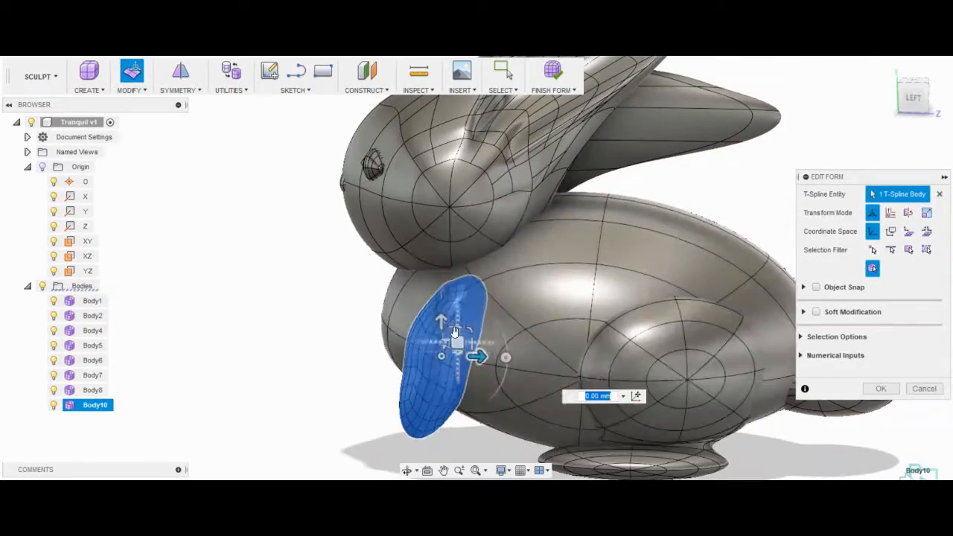
pyautogui.moveTo(444, 356)
pyautogui.mouseDown()
pyautogui.moveTo(484, 365)
pyautogui.moveTo(458, 358)
pyautogui.mouseUp()
# Reselect the front leg body, rotate it -5 degrees against the chest and accept the form edit
pyautogui.moveTo(457, 358)
pyautogui.keyDown('shift'); pyautogui.mouseDown(button='middle')
pyautogui.moveTo(566, 372)
pyautogui.moveTo(461, 350)
pyautogui.mouseUp(button='middle'); pyautogui.keyUp('shift')
pyautogui.scroll(-2, 335, 300)
pyautogui.click(529, 291)
pyautogui.keyDown('shift'); pyautogui.moveTo(530, 291); pyautogui.dragTo(462, 350, button='middle'); pyautogui.keyUp('shift')
pyautogui.click(441, 362)
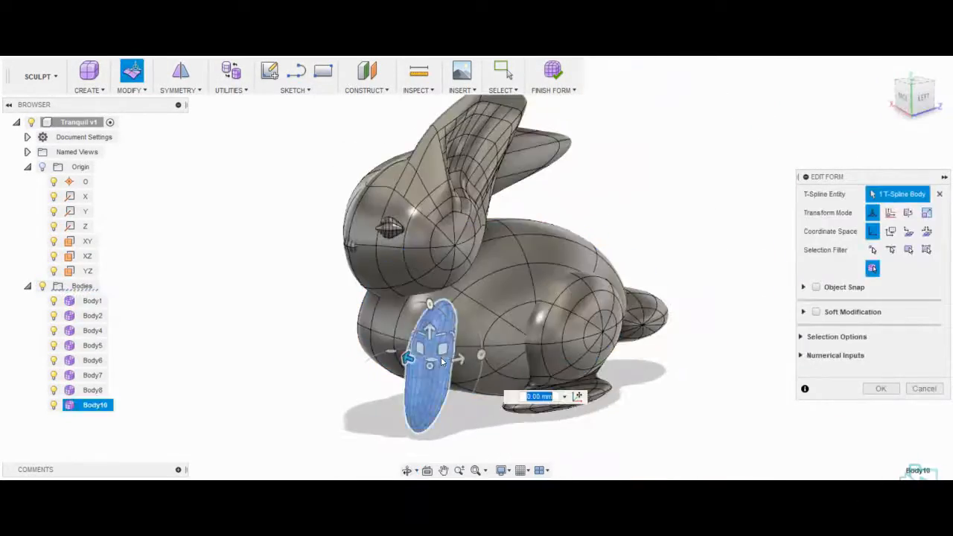
pyautogui.moveTo(430, 367); pyautogui.dragTo(402, 351)
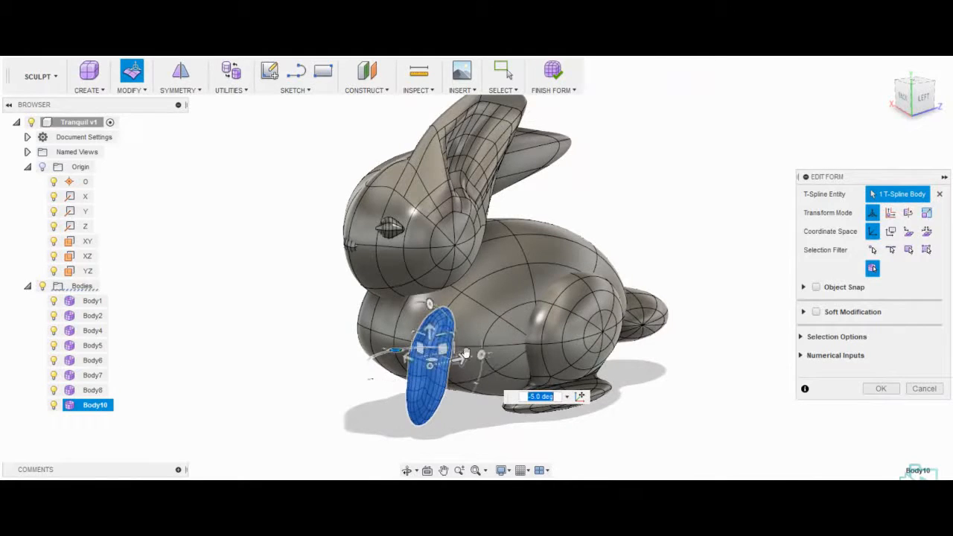
pyautogui.click(805, 310)
pyautogui.press('Return')
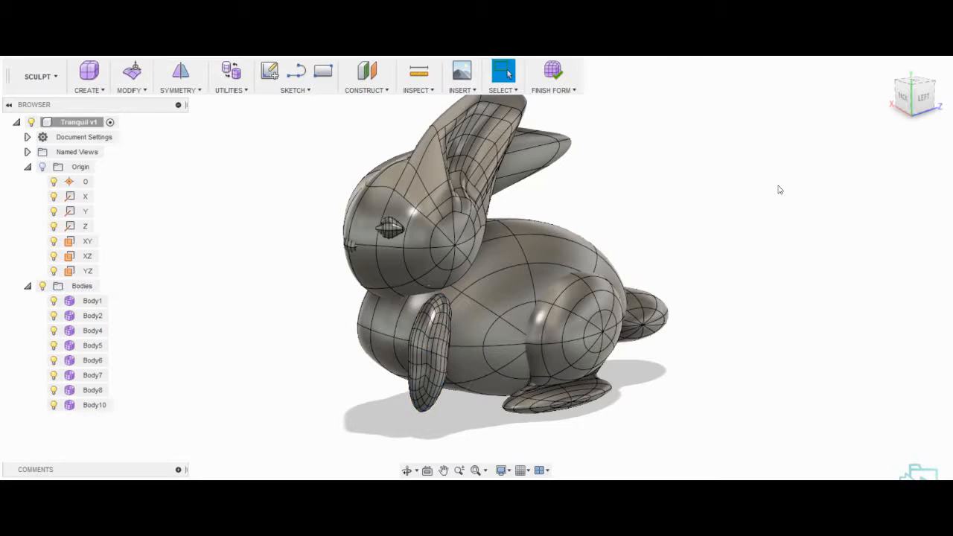
# Reopen the front leg body in Edit Form and reposition it so its lower end points forward and reaches the ground
pyautogui.keyDown('shift'); pyautogui.moveTo(596, 283); pyautogui.dragTo(510, 330, button='middle'); pyautogui.keyUp('shift')
pyautogui.click(914, 97)
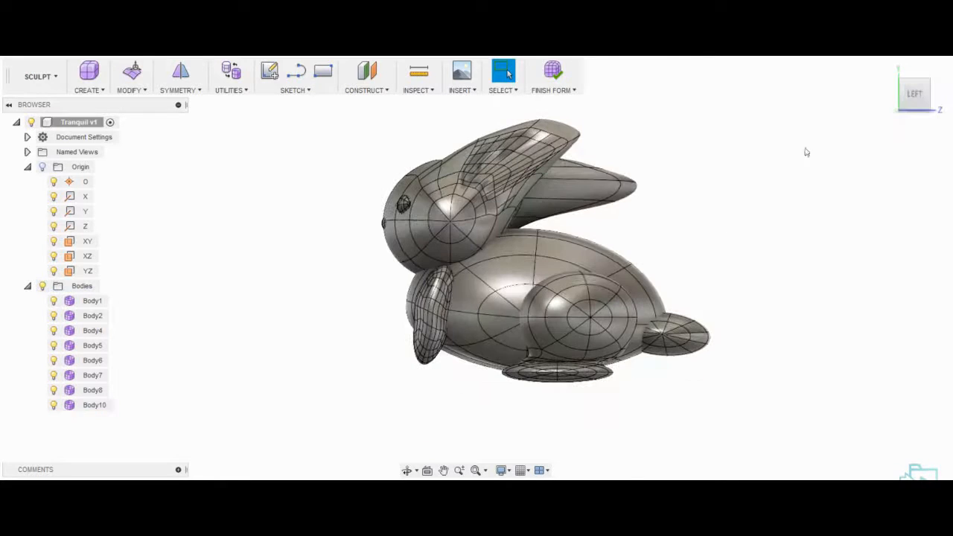
pyautogui.doubleClick(70, 407)
pyautogui.moveTo(497, 316); pyautogui.dragTo(423, 320)
pyautogui.keyDown('shift'); pyautogui.moveTo(423, 322); pyautogui.dragTo(496, 332, button='middle'); pyautogui.keyUp('shift')
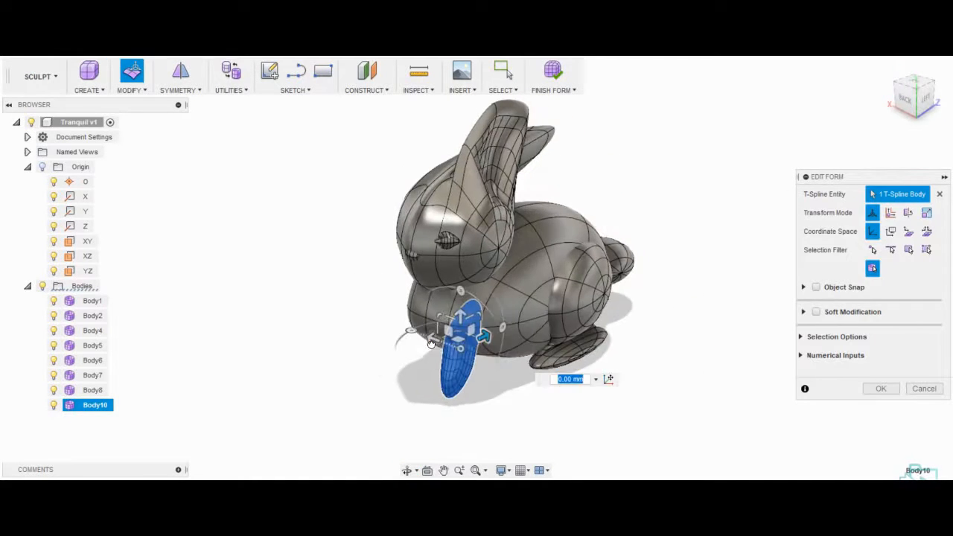
pyautogui.keyDown('shift'); pyautogui.moveTo(562, 316); pyautogui.dragTo(566, 316, button='middle'); pyautogui.keyUp('shift')
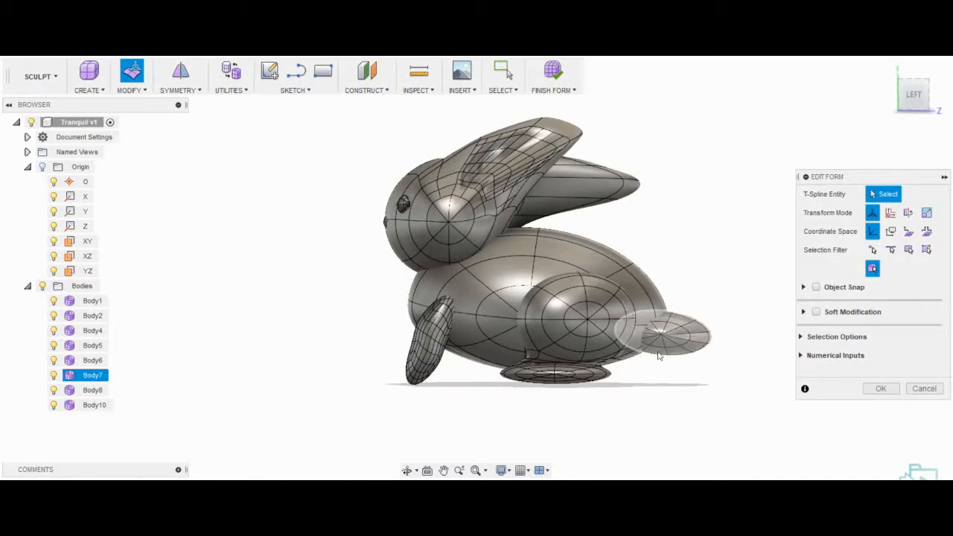
pyautogui.click(146, 91)
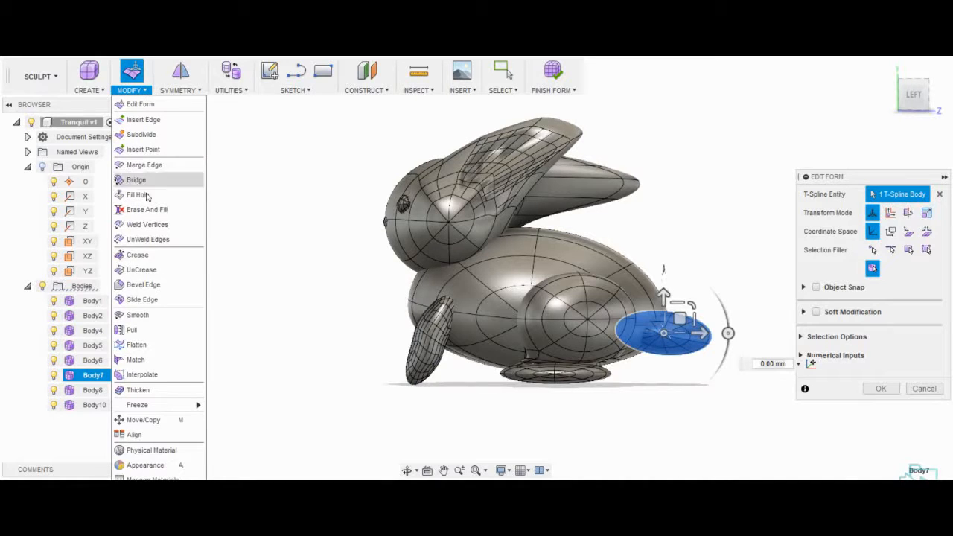
pyautogui.click(168, 319)
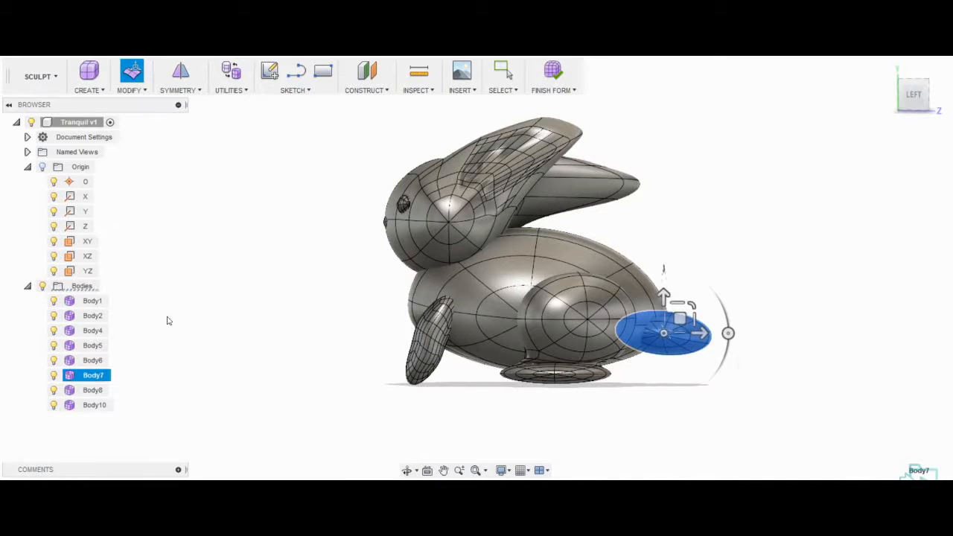
pyautogui.click(924, 263)
# Finish the form to convert the rabbit's T-spline bodies to solids and check the converted bodies in the model
pyautogui.click(552, 75)
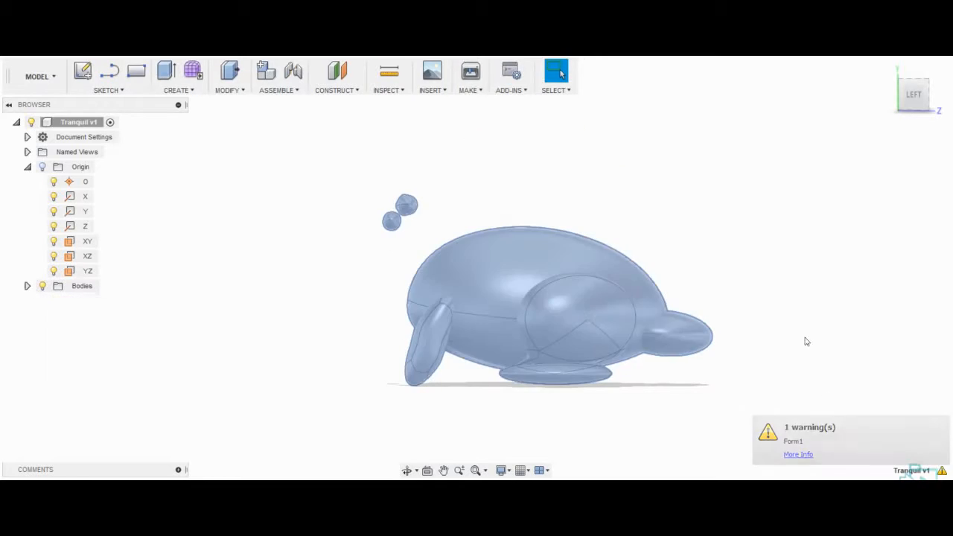
pyautogui.click(337, 237)
pyautogui.click(102, 332)
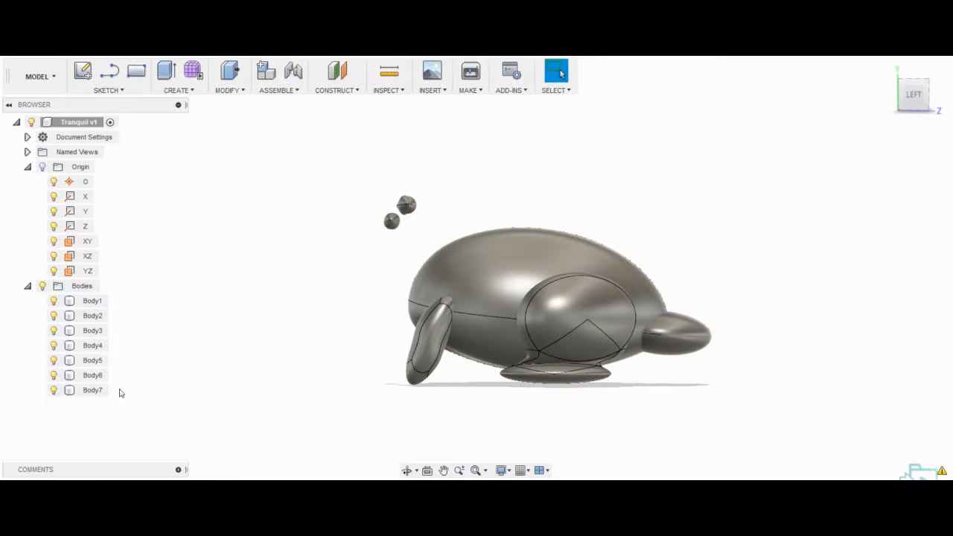
pyautogui.moveTo(121, 393)
pyautogui.keyDown('shift'); pyautogui.mouseDown(button='middle')
pyautogui.moveTo(362, 335)
pyautogui.moveTo(286, 305)
pyautogui.mouseUp(button='middle'); pyautogui.keyUp('shift')
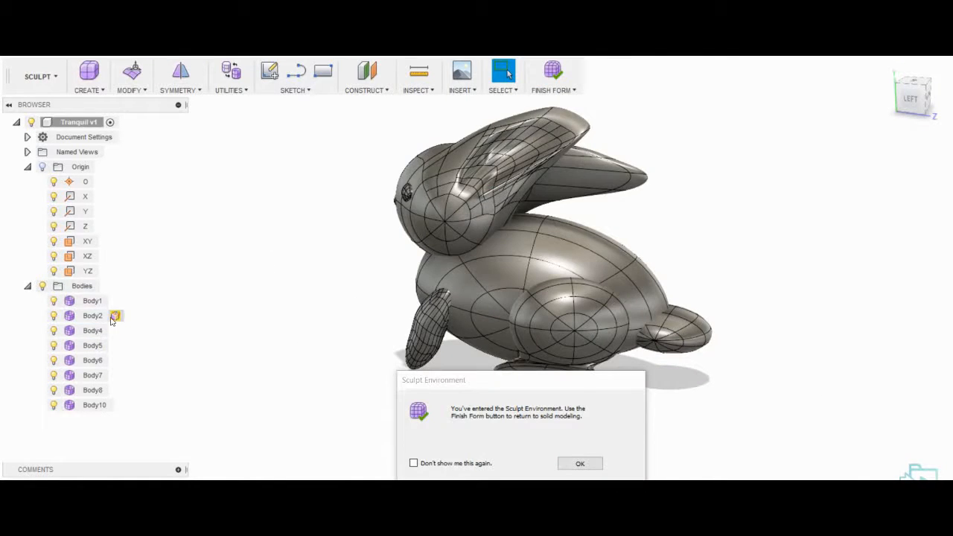
# Return to the Sculpt environment, open the conversion error for Body2 and locate its highlighted face on the head
pyautogui.click(114, 316)
pyautogui.click(918, 444)
pyautogui.click(580, 464)
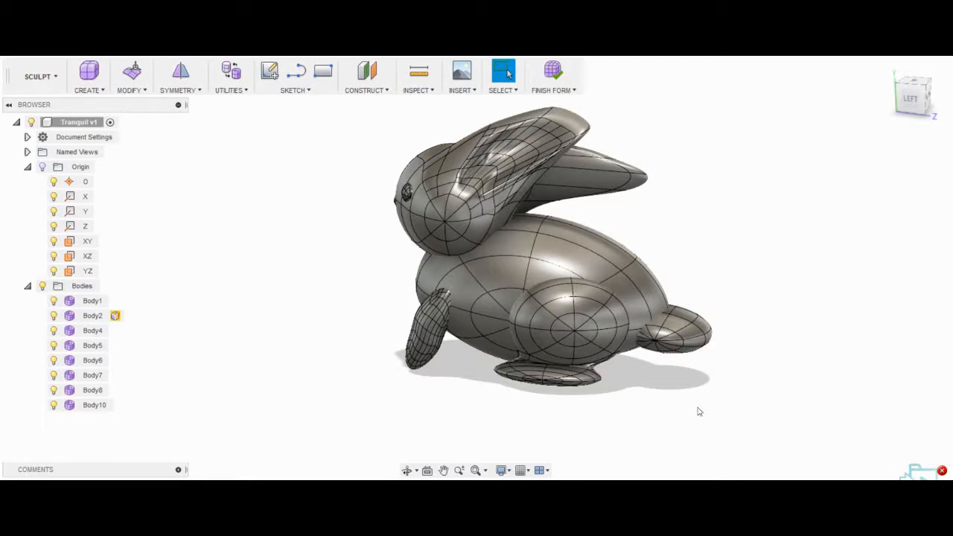
pyautogui.click(943, 472)
pyautogui.scroll(4, 521, 217)
pyautogui.keyDown('shift'); pyautogui.moveTo(417, 171); pyautogui.dragTo(727, 140, button='middle'); pyautogui.keyUp('shift')
pyautogui.scroll(-2, 726, 139)
pyautogui.click(726, 140)
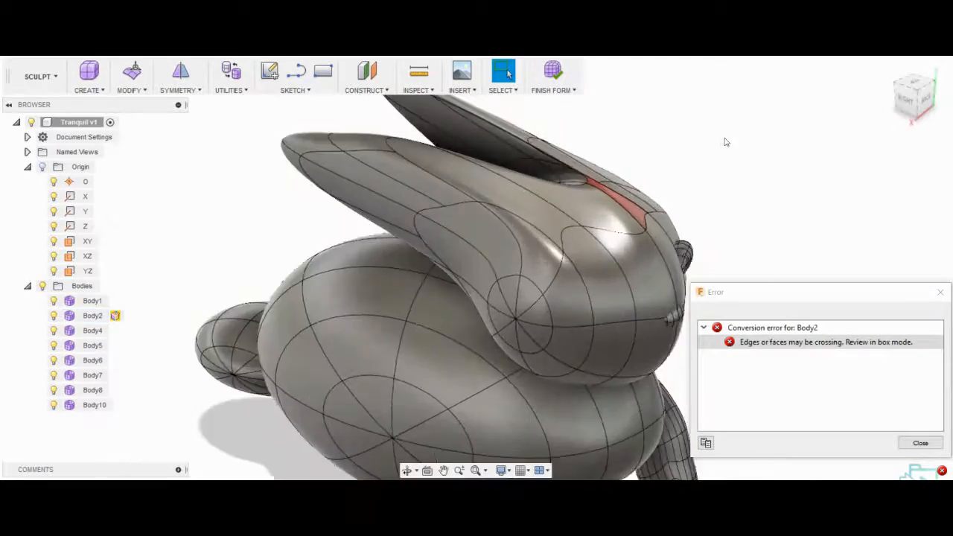
# Examine the flagged face between the ears and the adjoining ear hollow closely from several angles
pyautogui.scroll(5, 683, 187)
pyautogui.keyDown('shift'); pyautogui.moveTo(520, 188); pyautogui.dragTo(651, 146, button='middle'); pyautogui.keyUp('shift')
pyautogui.scroll(-3, 650, 146)
pyautogui.scroll(3, 651, 146)
pyautogui.click(496, 226)
pyautogui.keyDown('shift'); pyautogui.moveTo(496, 226); pyautogui.dragTo(483, 204, button='middle'); pyautogui.keyUp('shift')
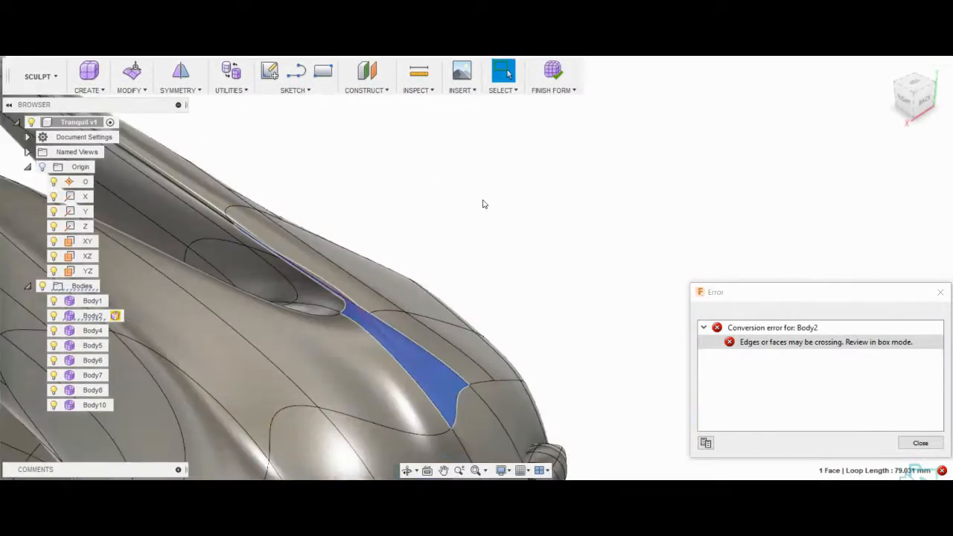
pyautogui.scroll(1, 323, 229)
pyautogui.keyDown('shift'); pyautogui.moveTo(343, 228); pyautogui.dragTo(357, 208, button='middle'); pyautogui.keyUp('shift')
pyautogui.scroll(-4, 417, 153)
pyautogui.scroll(4, 377, 159)
pyautogui.keyDown('shift'); pyautogui.moveTo(446, 361); pyautogui.dragTo(371, 321, button='middle'); pyautogui.keyUp('shift')
pyautogui.scroll(-3, 372, 322)
pyautogui.scroll(2, 372, 322)
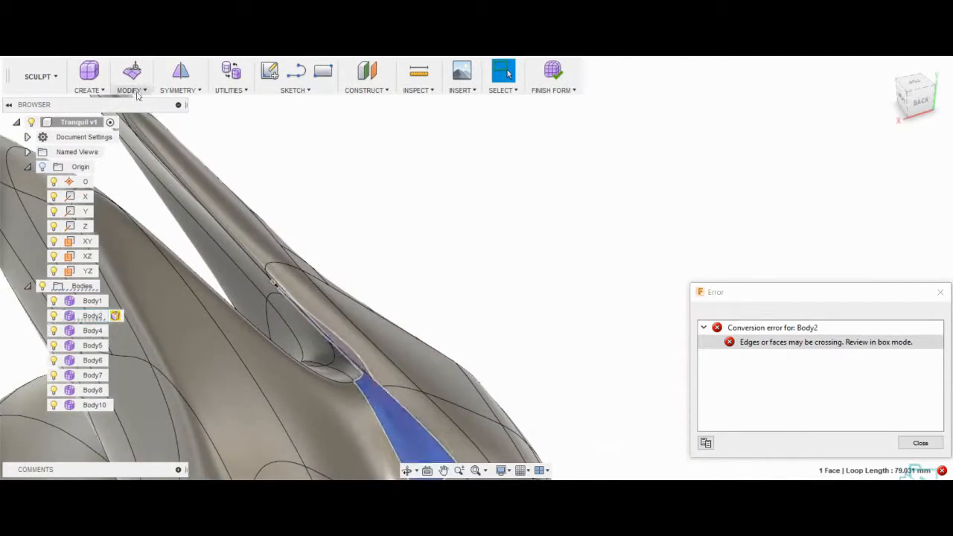
# In Edit Form, shift the single edge between the flagged face and the ear hollow by 0.5 mm and accept the edit
pyautogui.click(132, 72)
pyautogui.doubleClick(376, 393)
pyautogui.scroll(-3, 404, 372)
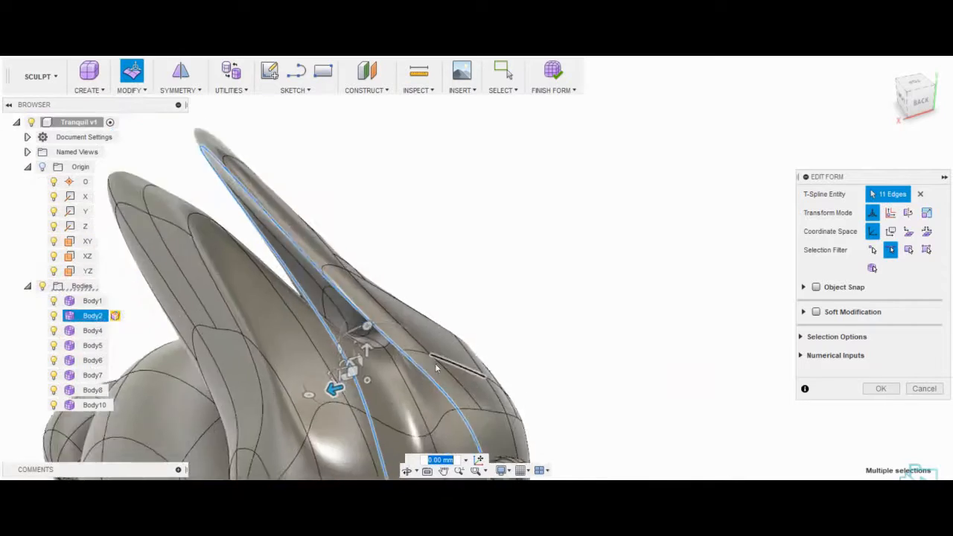
pyautogui.keyDown('shift'); pyautogui.moveTo(436, 367); pyautogui.dragTo(437, 187, button='middle'); pyautogui.keyUp('shift')
pyautogui.click(436, 187)
pyautogui.scroll(4, 437, 187)
pyautogui.moveTo(329, 244); pyautogui.dragTo(323, 246)
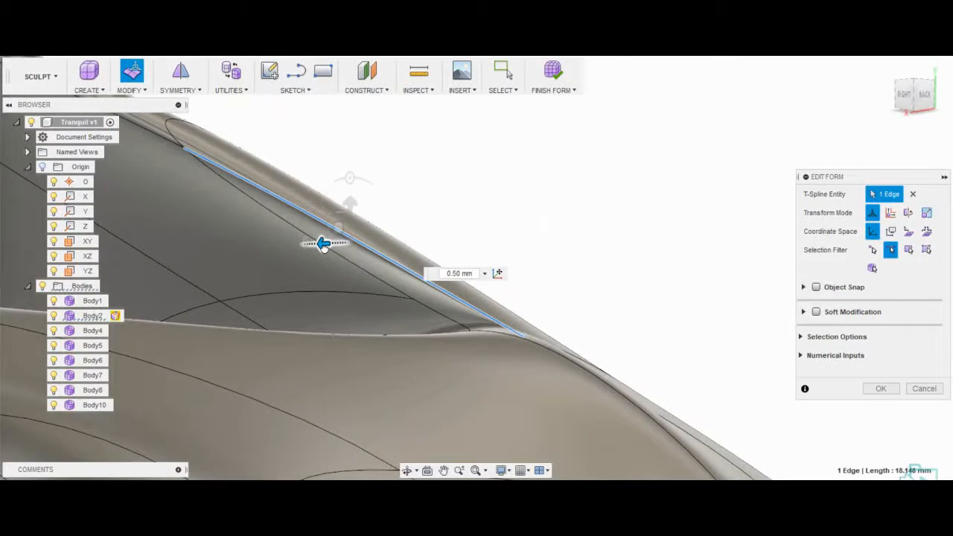
pyautogui.click(867, 388)
pyautogui.keyDown('shift'); pyautogui.moveTo(711, 318); pyautogui.dragTo(264, 301, button='middle'); pyautogui.keyUp('shift')
pyautogui.scroll(-4, 606, 270)
pyautogui.click(918, 444)
pyautogui.click(441, 404)
pyautogui.moveTo(441, 403)
pyautogui.keyDown('shift'); pyautogui.mouseDown(button='middle')
pyautogui.moveTo(549, 310)
pyautogui.moveTo(596, 313)
pyautogui.moveTo(438, 423)
pyautogui.mouseUp(button='middle'); pyautogui.keyUp('shift')
pyautogui.scroll(3, 566, 320)
pyautogui.click(132, 90)
pyautogui.click(136, 134)
pyautogui.scroll(3, 439, 409)
pyautogui.press('Escape')
# Select the two adjoining faces along the ridge at the ear's inner base in Edit Form and move them sideways and upward
pyautogui.click(427, 292)
pyautogui.keyDown('shift'); pyautogui.moveTo(428, 292); pyautogui.dragTo(483, 266, button='middle'); pyautogui.keyUp('shift')
pyautogui.scroll(3, 483, 266)
pyautogui.keyDown('shift'); pyautogui.click(607, 376); pyautogui.keyUp('shift')
pyautogui.moveTo(498, 291); pyautogui.dragTo(585, 293, button='right')
pyautogui.press('3')
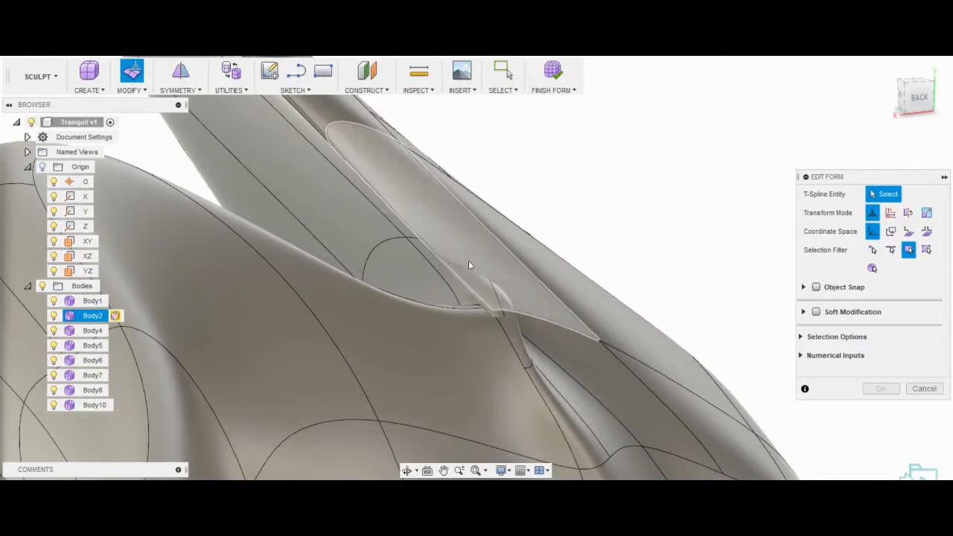
pyautogui.click(468, 261)
pyautogui.keyDown('shift'); pyautogui.click(566, 350); pyautogui.keyUp('shift')
pyautogui.moveTo(500, 312); pyautogui.dragTo(513, 312)
pyautogui.moveTo(548, 272); pyautogui.dragTo(573, 195)
pyautogui.scroll(-2, 489, 287)
pyautogui.keyDown('shift'); pyautogui.moveTo(573, 196); pyautogui.dragTo(364, 252, button='middle'); pyautogui.keyUp('shift')
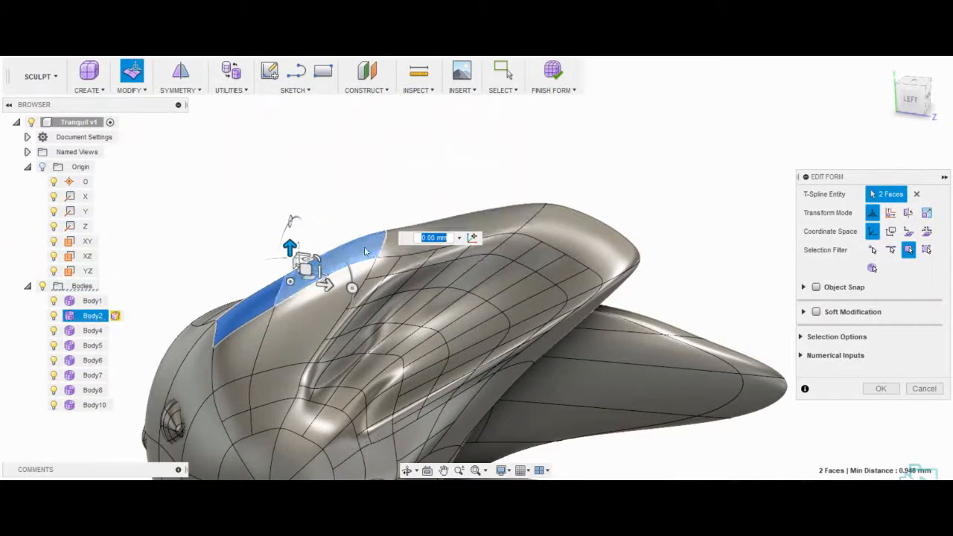
# Move the two ridge faces down by 5 mm, try a further small adjustment and undo the last two changes
pyautogui.moveTo(290, 246); pyautogui.dragTo(289, 275)
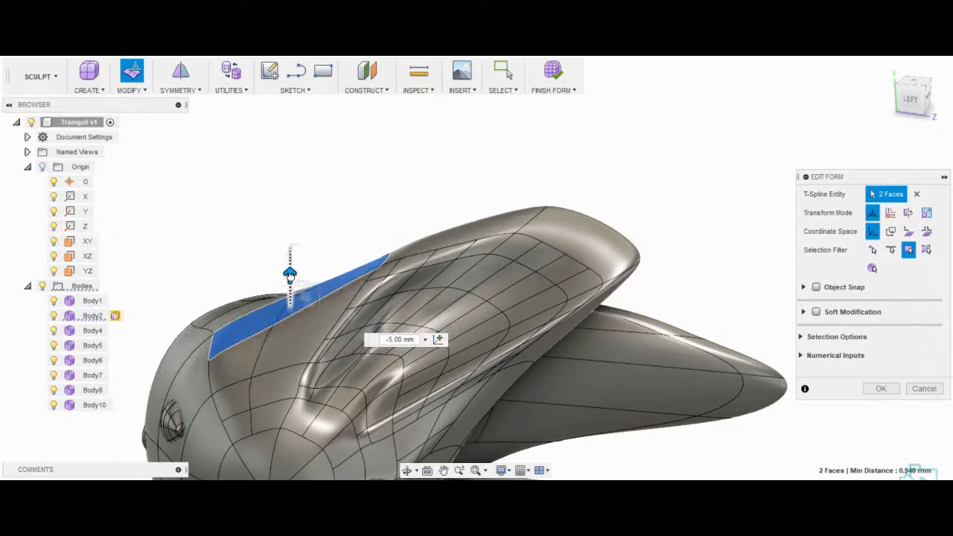
pyautogui.click(456, 235)
pyautogui.moveTo(445, 211); pyautogui.dragTo(445, 212)
pyautogui.hotkey('ctrl', 'z')
pyautogui.hotkey('ctrl', 'z')
# Accept the ridge face edit and finish the form to convert all the rabbit's bodies to solids
pyautogui.keyDown('shift'); pyautogui.moveTo(329, 240); pyautogui.dragTo(577, 195, button='middle'); pyautogui.keyUp('shift')
pyautogui.click(874, 390)
pyautogui.click(115, 316)
pyautogui.click(487, 310)
pyautogui.click(881, 320)
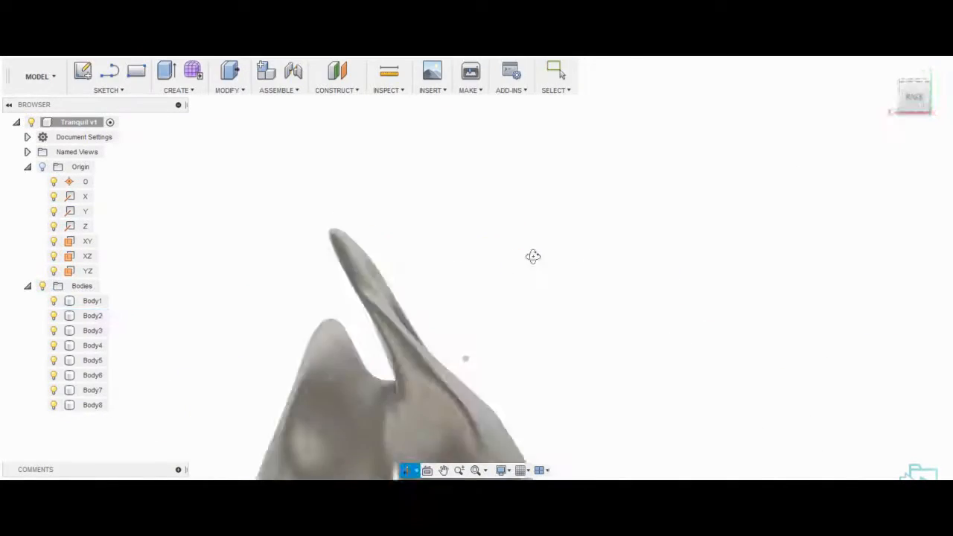
pyautogui.keyDown('shift'); pyautogui.moveTo(532, 258); pyautogui.dragTo(511, 429, button='middle'); pyautogui.keyUp('shift')
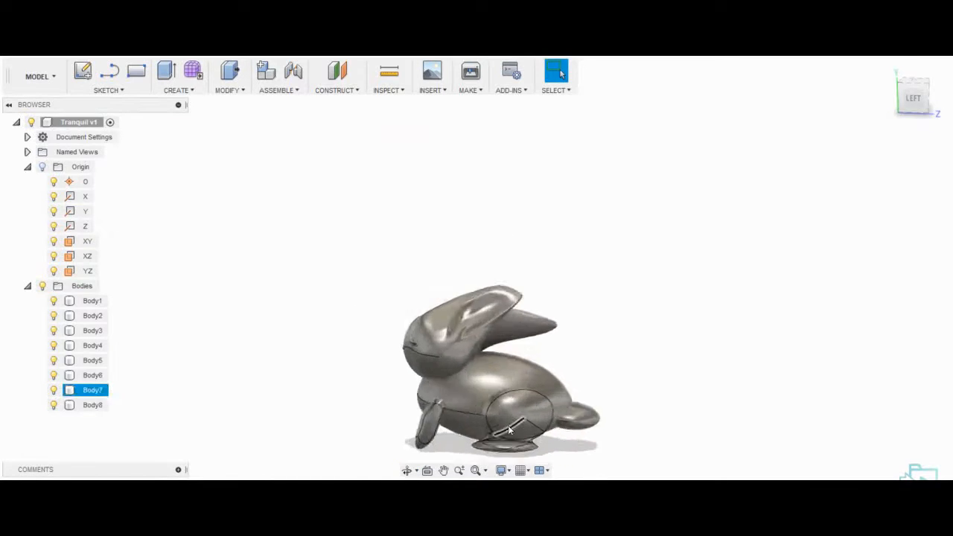
# Combine all eight rabbit bodies into one solid with the Join operation
pyautogui.click(93, 301)
pyautogui.keyDown('shift'); pyautogui.click(92, 406); pyautogui.keyUp('shift')
pyautogui.click(230, 90)
pyautogui.click(237, 195)
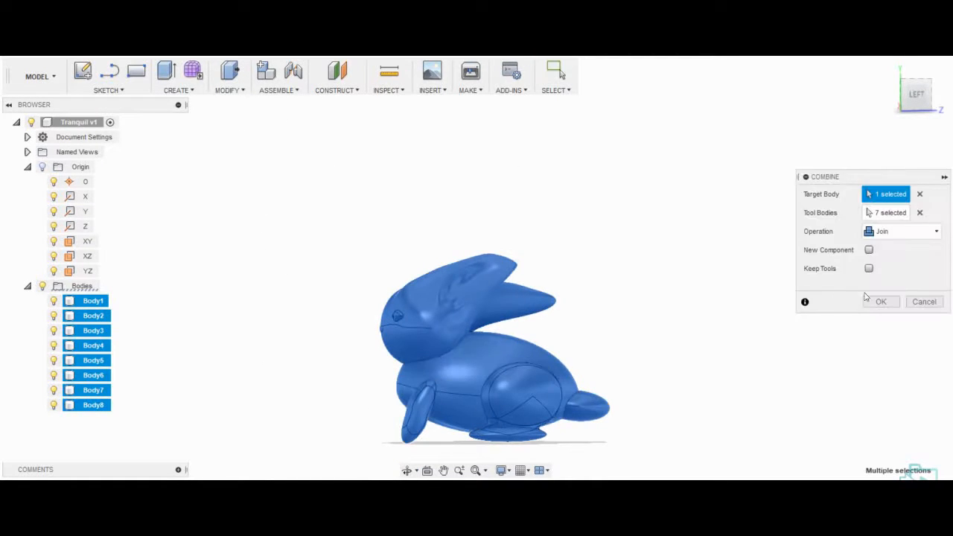
pyautogui.press('Return')
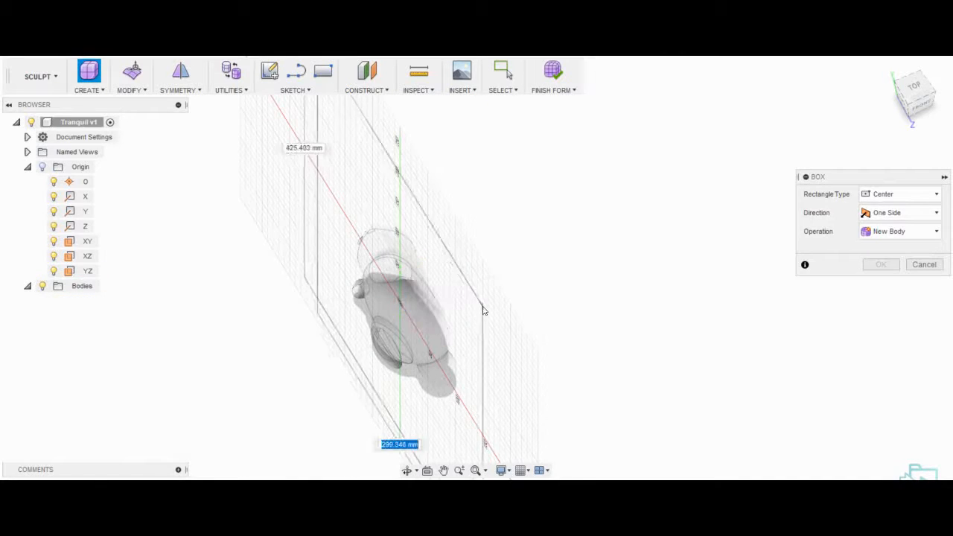
# Create a centered T-spline box enclosing the rabbit, about 263 by 371 by 132 mm, and increase its length faces
pyautogui.click(476, 322)
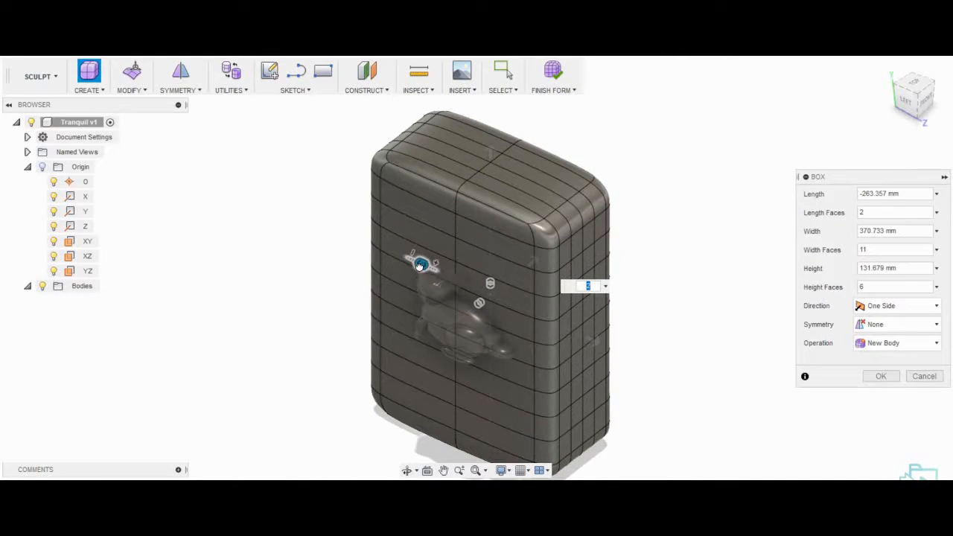
pyautogui.moveTo(420, 265); pyautogui.dragTo(506, 287)
pyautogui.press('Return')
# Select the whole box body in Edit Form, reduce its height around the rabbit and accept the edit
pyautogui.click(132, 71)
pyautogui.click(874, 269)
pyautogui.click(511, 277)
pyautogui.click(880, 389)
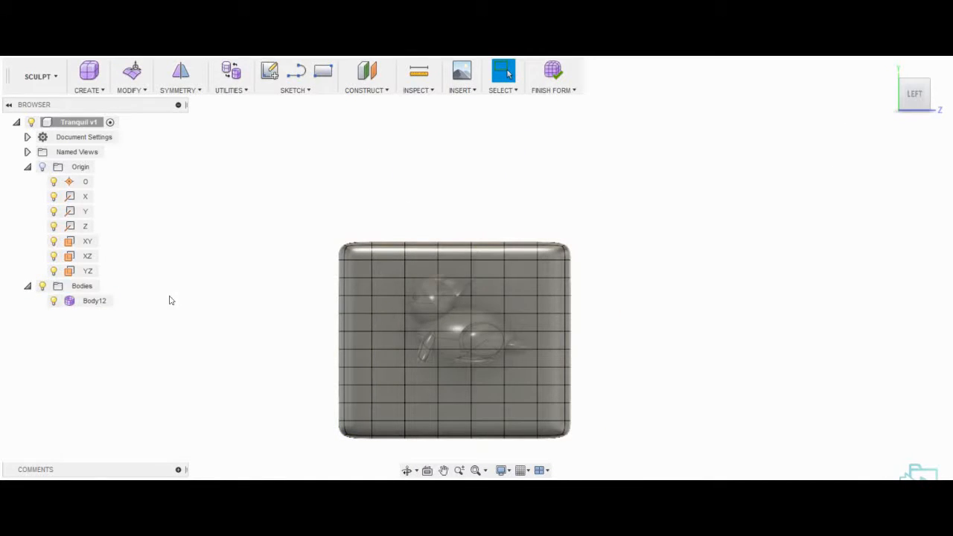
# Select the 70 central faces on both large sides of the box, scale them inward and shrink their outline to about 0.679
pyautogui.click(41, 76)
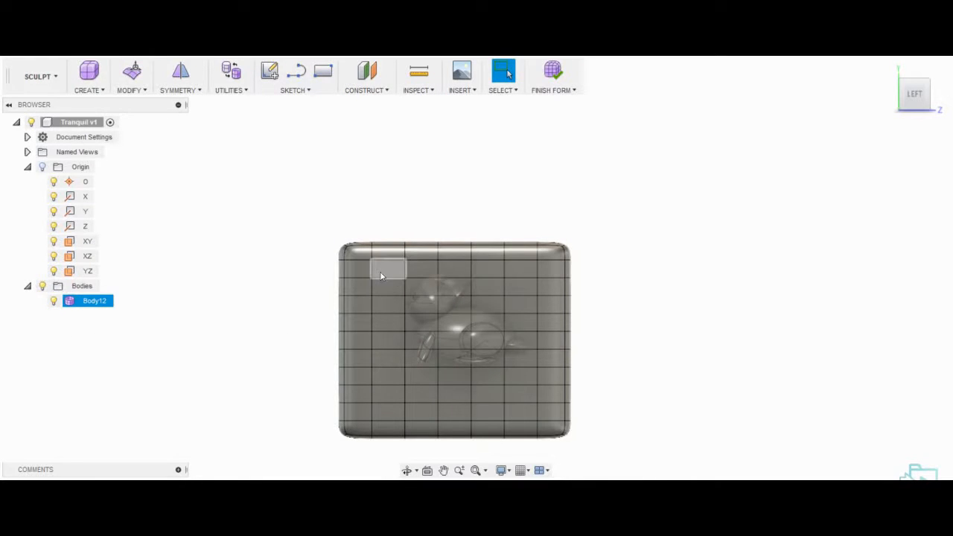
pyautogui.moveTo(379, 271); pyautogui.dragTo(535, 394)
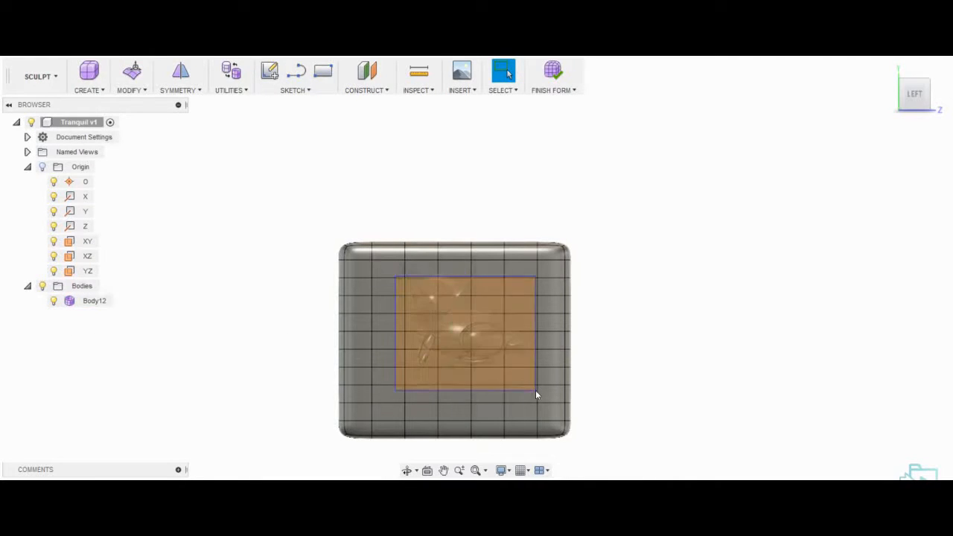
pyautogui.click(128, 90)
pyautogui.click(137, 102)
pyautogui.moveTo(364, 263); pyautogui.dragTo(549, 404)
pyautogui.click(929, 80)
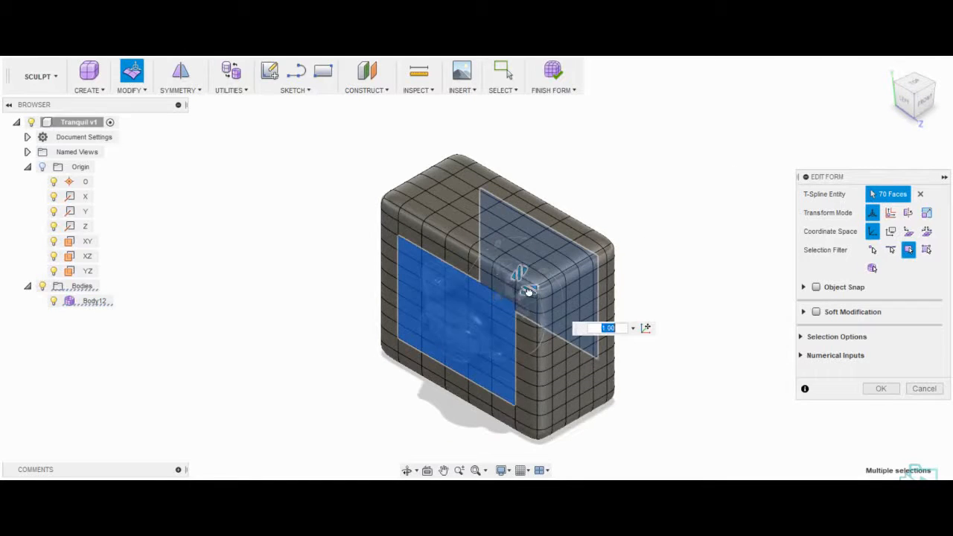
pyautogui.moveTo(528, 290); pyautogui.dragTo(513, 307)
pyautogui.click(905, 99)
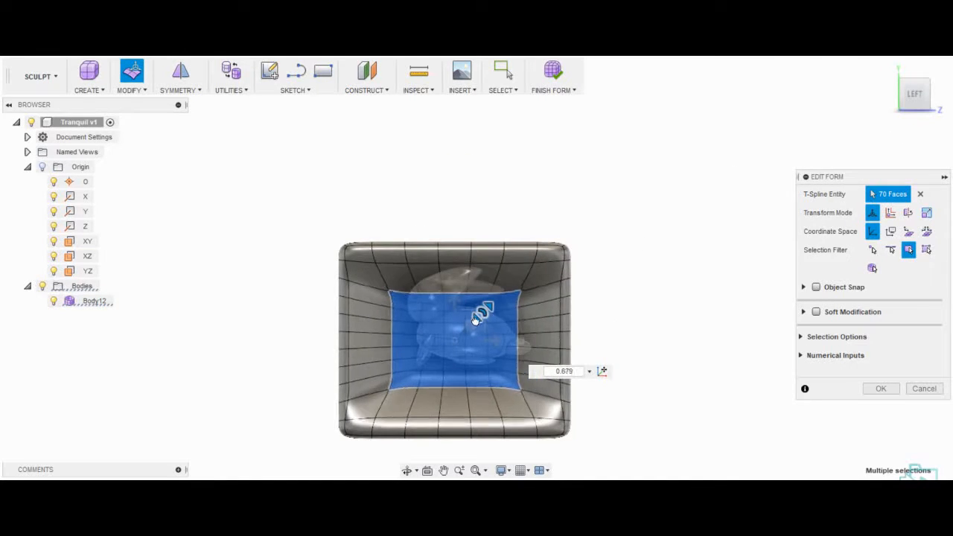
pyautogui.click(693, 235)
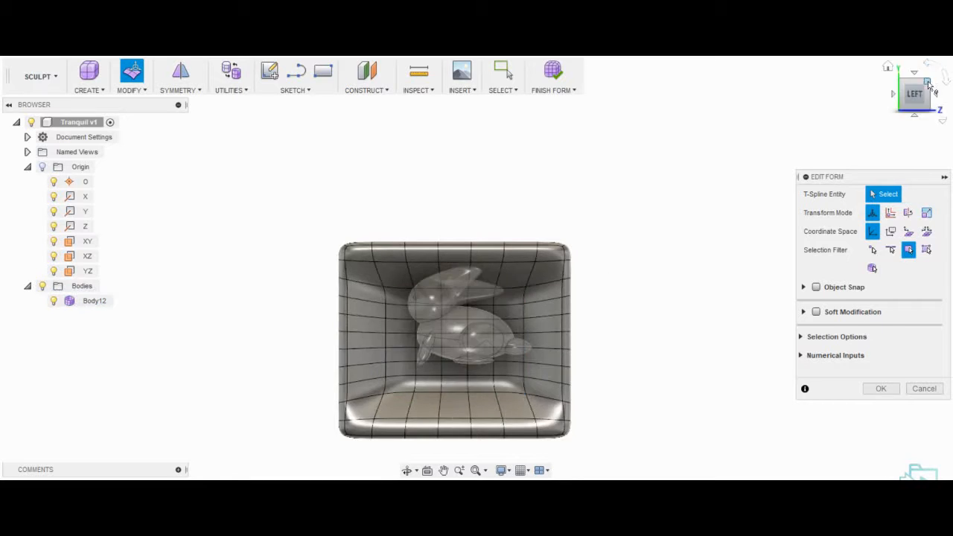
# Select the entire box body and scale down its thickness into a flatter pillow shape
pyautogui.click(929, 81)
pyautogui.click(873, 267)
pyautogui.click(528, 263)
pyautogui.moveTo(528, 263); pyautogui.dragTo(517, 298)
pyautogui.click(744, 289)
# Select the middle rows of faces in the front view and scale them inward to curve the pillow's vertical sides
pyautogui.click(922, 107)
pyautogui.moveTo(434, 243); pyautogui.dragTo(613, 410)
pyautogui.click(898, 81)
pyautogui.moveTo(528, 263); pyautogui.dragTo(533, 284)
pyautogui.click(700, 231)
# Select the middle columns of faces in the top view and scale them inward to curve the pillow's upper and lower sides
pyautogui.click(914, 82)
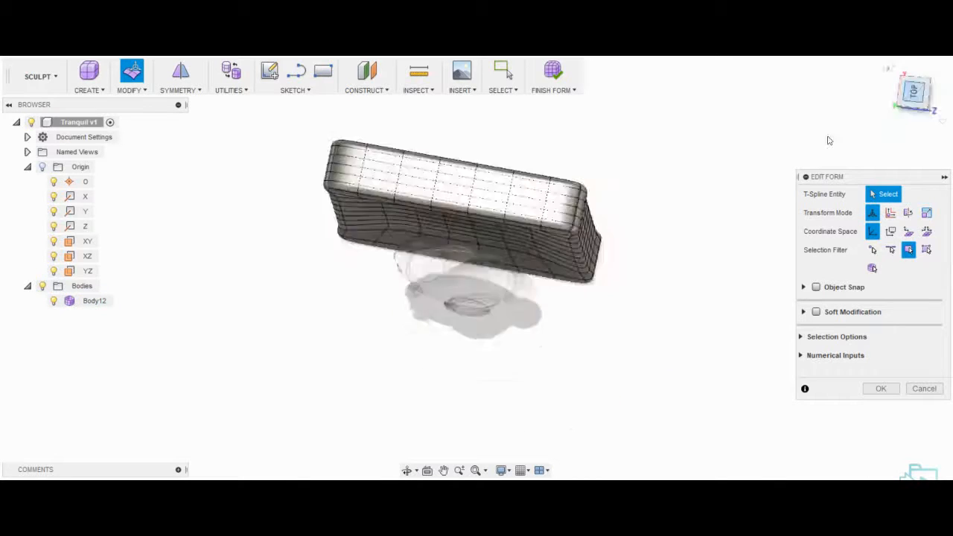
pyautogui.moveTo(349, 128); pyautogui.dragTo(537, 300)
pyautogui.click(929, 82)
pyautogui.click(909, 113)
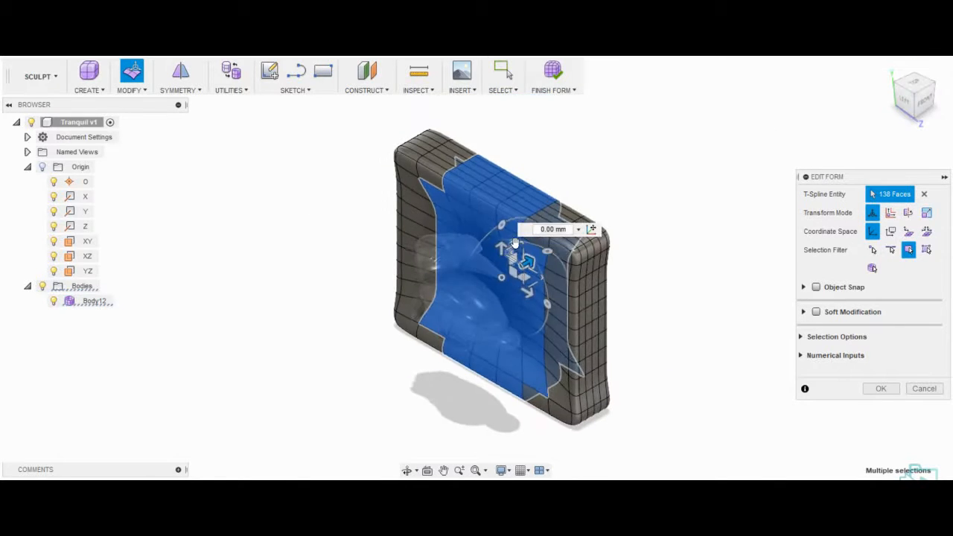
pyautogui.moveTo(514, 243); pyautogui.dragTo(513, 254)
pyautogui.click(700, 252)
# Select the six edges at the pillow's upper tail-side corner, pull them outward by 15 mm and rotate them -45 degrees
pyautogui.click(890, 251)
pyautogui.scroll(3, 582, 247)
pyautogui.doubleClick(542, 251)
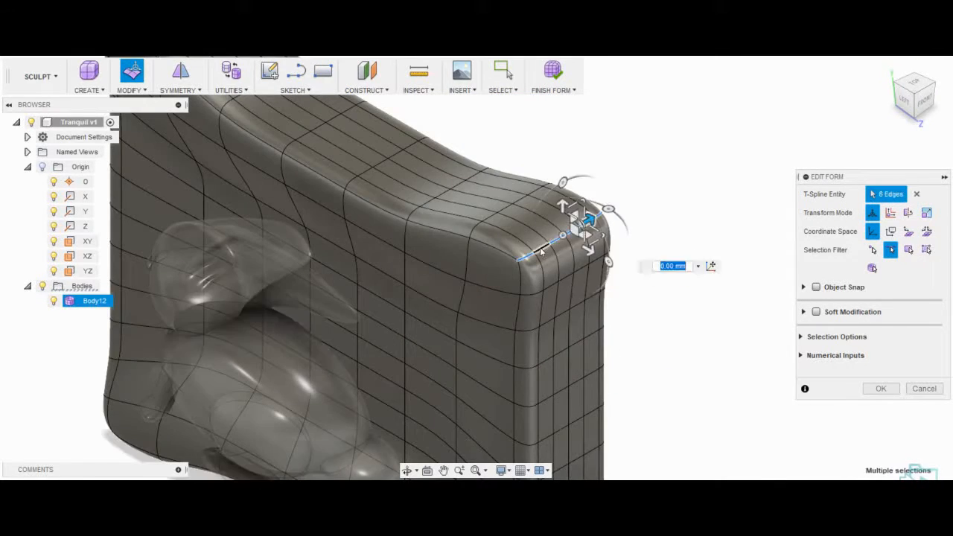
pyautogui.moveTo(563, 235); pyautogui.dragTo(614, 205)
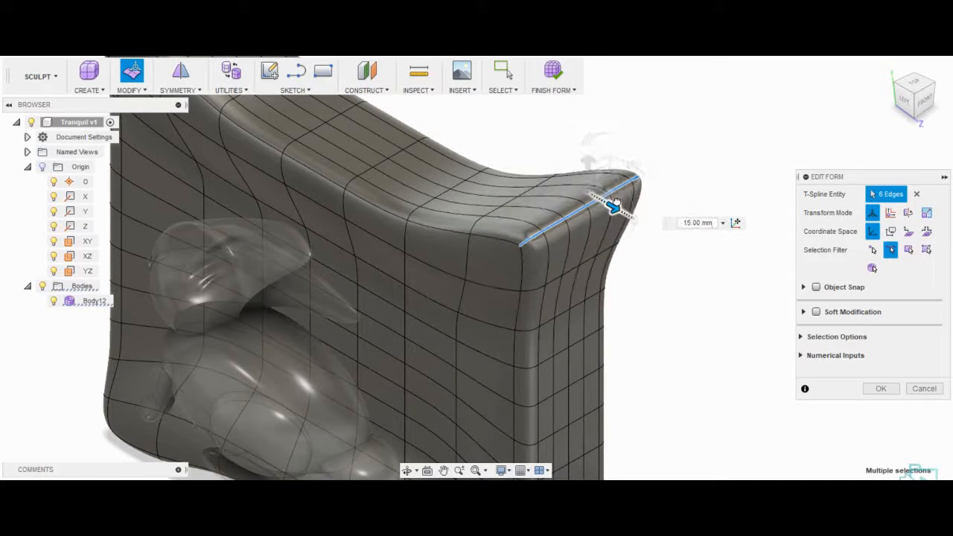
pyautogui.moveTo(633, 166); pyautogui.dragTo(639, 216)
pyautogui.click(904, 101)
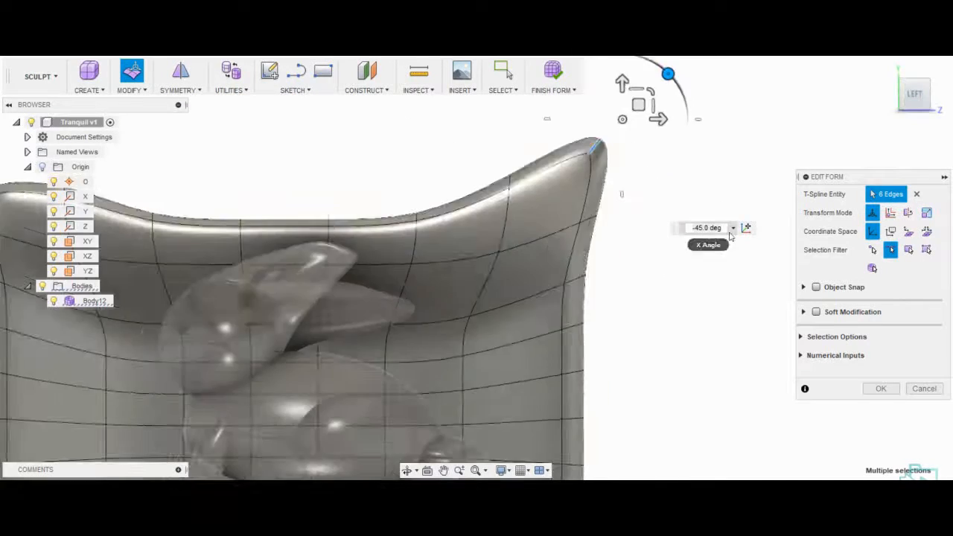
# Pull the edges at the pillow's upper and lower corners on the rabbit's head side outward
pyautogui.scroll(-3, 412, 227)
pyautogui.keyDown('shift'); pyautogui.moveTo(413, 228); pyautogui.dragTo(422, 333, button='middle'); pyautogui.keyUp('shift')
pyautogui.scroll(3, 430, 333)
pyautogui.doubleClick(424, 333)
pyautogui.moveTo(421, 314)
pyautogui.mouseDown()
pyautogui.moveTo(420, 285)
pyautogui.moveTo(410, 309)
pyautogui.mouseUp()
pyautogui.keyDown('shift'); pyautogui.moveTo(355, 342); pyautogui.dragTo(313, 275, button='middle'); pyautogui.keyUp('shift')
pyautogui.scroll(-2, 231, 328)
pyautogui.scroll(3, 328, 402)
pyautogui.scroll(-3, 361, 394)
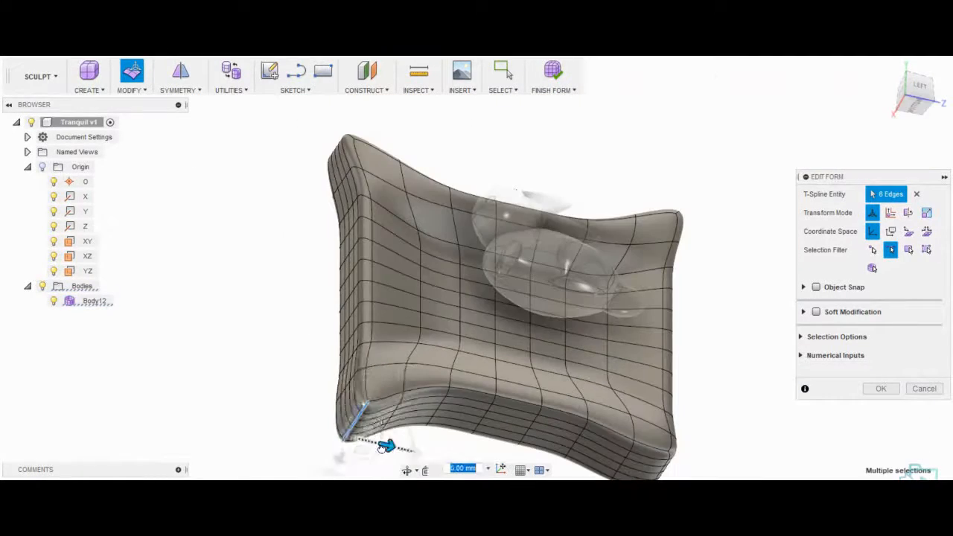
# Pull the six edges at the pillow's lower tail-side corner outward and rotate them 25 degrees
pyautogui.keyDown('shift'); pyautogui.moveTo(409, 397); pyautogui.dragTo(499, 395, button='middle'); pyautogui.keyUp('shift')
pyautogui.scroll(3, 499, 395)
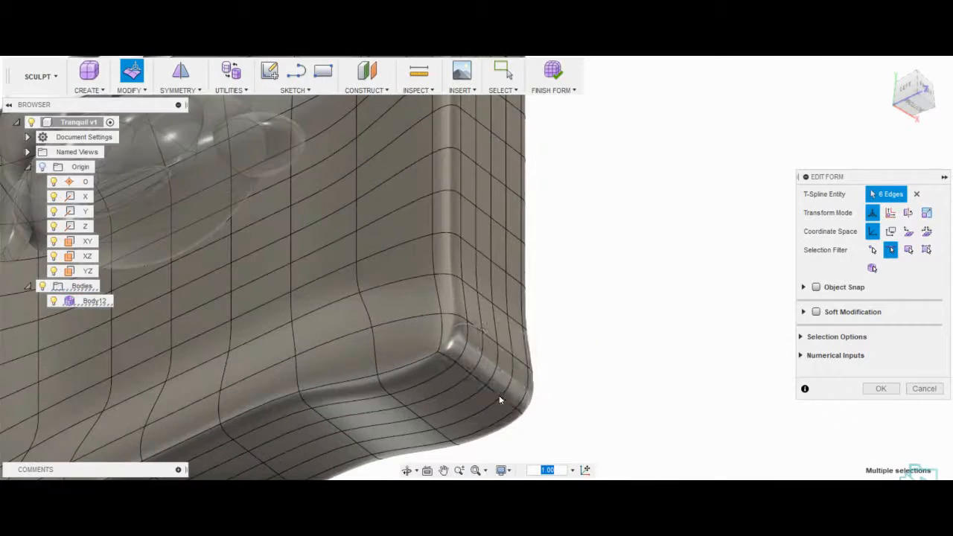
pyautogui.moveTo(541, 376); pyautogui.dragTo(625, 351)
pyautogui.moveTo(582, 297); pyautogui.dragTo(627, 344)
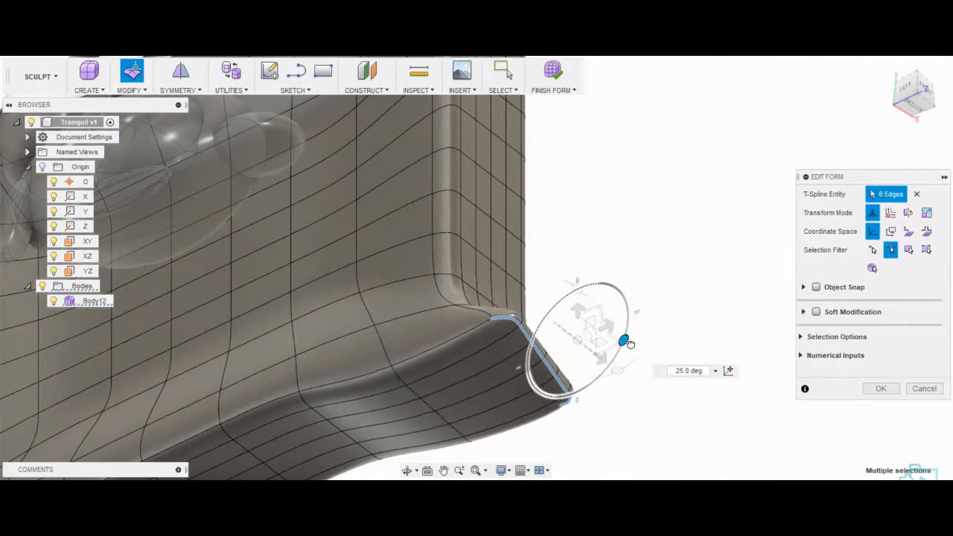
pyautogui.click(630, 347)
# Reselect the edges at the lower tail-side corner and scale them up to about 2 to widen the tip
pyautogui.keyDown('shift'); pyautogui.moveTo(628, 345); pyautogui.dragTo(515, 392, button='middle'); pyautogui.keyUp('shift')
pyautogui.scroll(-2, 514, 392)
pyautogui.doubleClick(461, 425)
pyautogui.scroll(3, 461, 426)
pyautogui.moveTo(468, 423); pyautogui.dragTo(472, 453)
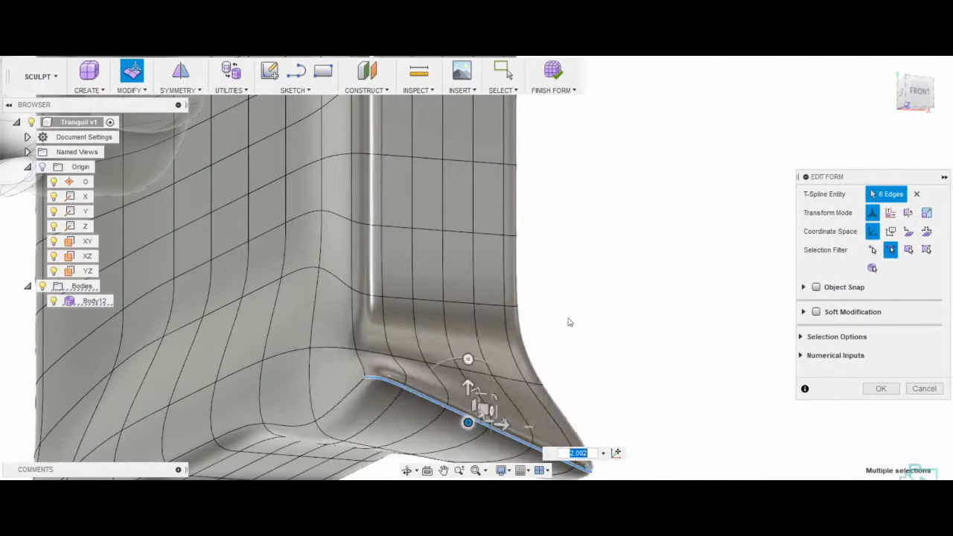
pyautogui.scroll(-5, 573, 313)
pyautogui.keyDown('shift'); pyautogui.moveTo(578, 277); pyautogui.dragTo(366, 286, button='middle'); pyautogui.keyUp('shift')
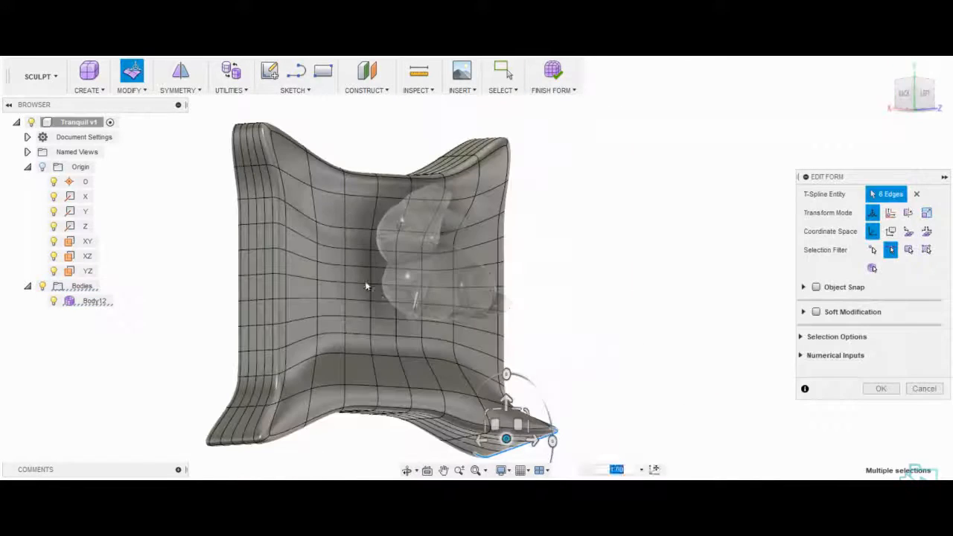
# Try to select the loops of faces bordering the pillow's rabbit side
pyautogui.moveTo(376, 306); pyautogui.dragTo(347, 263)
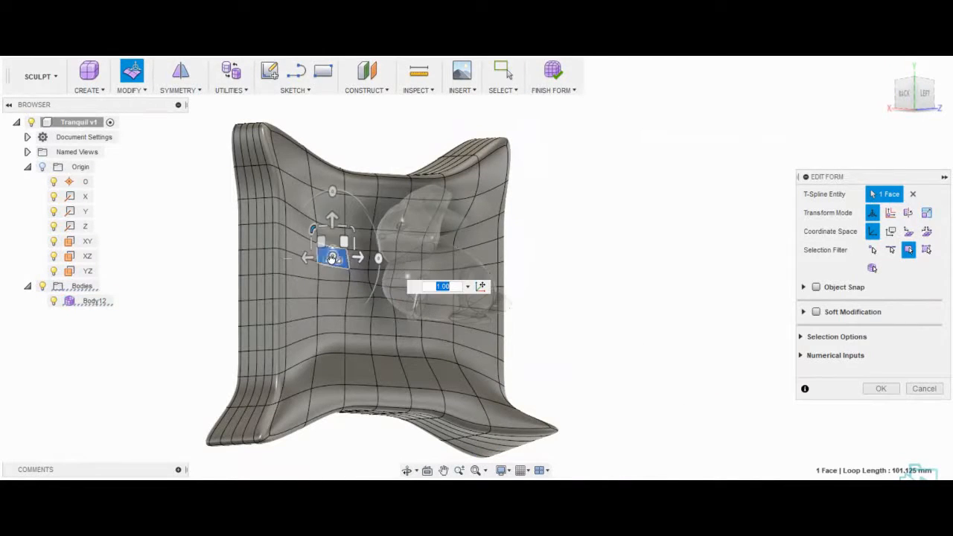
pyautogui.moveTo(574, 282); pyautogui.dragTo(547, 286)
pyautogui.press('Escape')
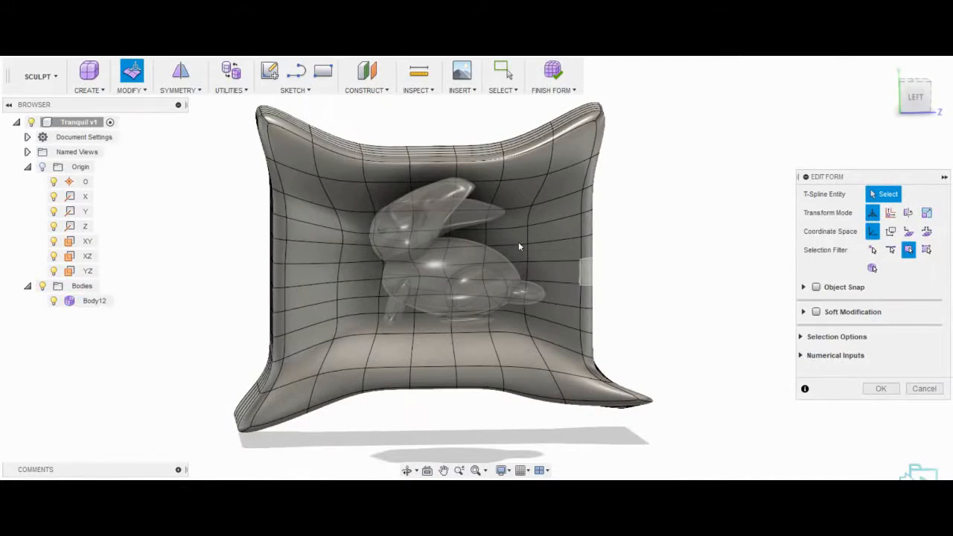
pyautogui.doubleClick(294, 165)
pyautogui.click(293, 167)
pyautogui.keyDown('shift'); pyautogui.doubleClick(285, 400); pyautogui.keyUp('shift')
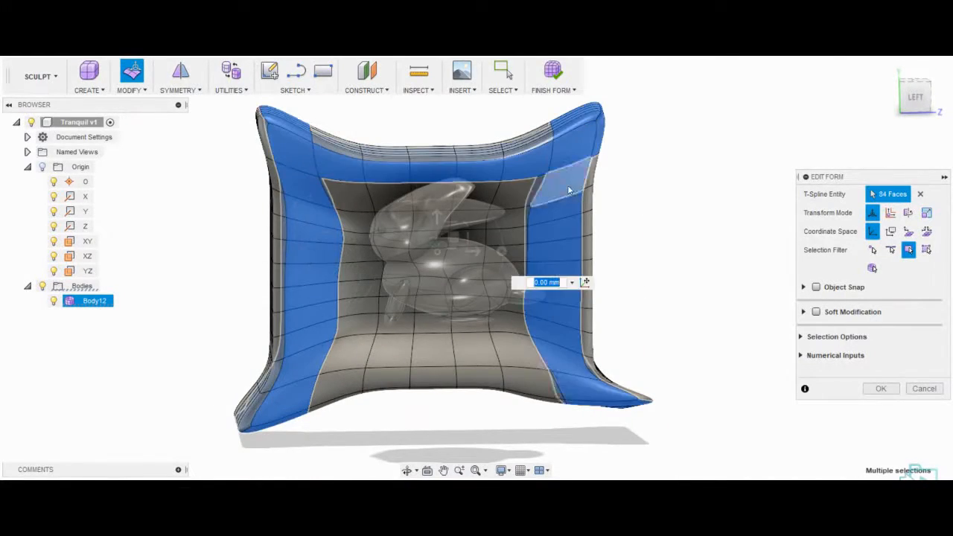
pyautogui.keyDown('shift'); pyautogui.doubleClick(506, 367); pyautogui.keyUp('shift')
pyautogui.keyDown('shift'); pyautogui.moveTo(485, 335); pyautogui.dragTo(409, 353, button='middle'); pyautogui.keyUp('shift')
# Try to select the ring of faces along the pillow's tail-side edge for scaling
pyautogui.moveTo(525, 246)
pyautogui.mouseDown()
pyautogui.moveTo(504, 254)
pyautogui.moveTo(549, 253)
pyautogui.moveTo(536, 242)
pyautogui.moveTo(540, 224)
pyautogui.moveTo(543, 250)
pyautogui.mouseUp()
pyautogui.click(581, 227)
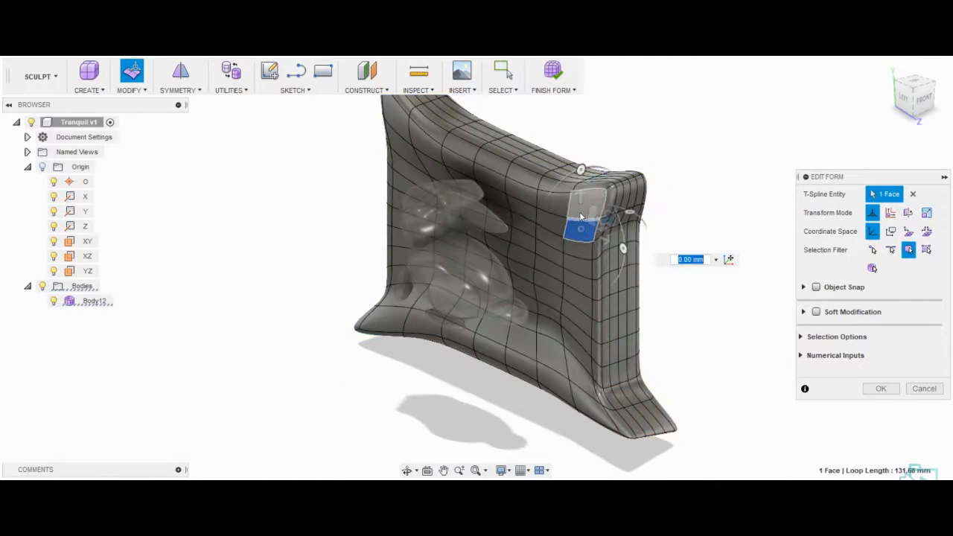
pyautogui.doubleClick(580, 217)
pyautogui.moveTo(633, 286)
pyautogui.mouseDown()
pyautogui.moveTo(626, 290)
pyautogui.moveTo(633, 287)
pyautogui.mouseUp()
pyautogui.moveTo(607, 296)
pyautogui.mouseDown()
pyautogui.moveTo(617, 305)
pyautogui.moveTo(604, 293)
pyautogui.mouseUp()
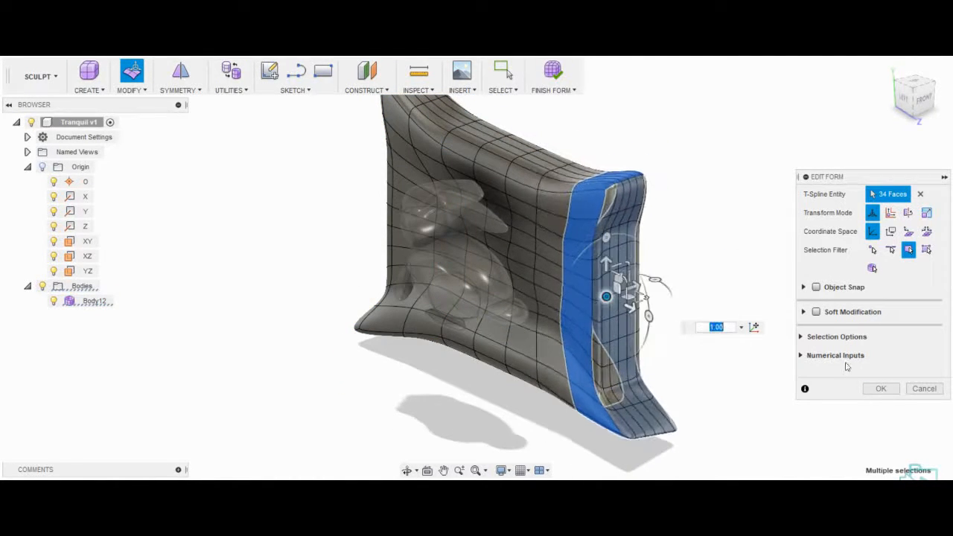
pyautogui.click(881, 388)
# Scale and shift single faces along the pillow's tail-side edge to create soft, uneven creases
pyautogui.moveTo(693, 260); pyautogui.dragTo(693, 209, button='right')
pyautogui.doubleClick(526, 208)
pyautogui.click(581, 227)
pyautogui.moveTo(581, 229); pyautogui.dragTo(576, 222)
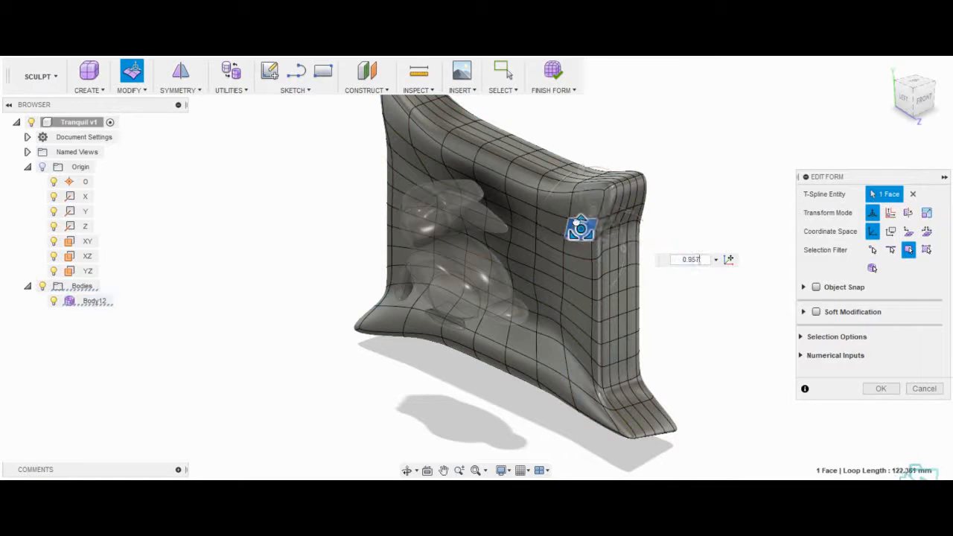
pyautogui.keyDown('shift'); pyautogui.moveTo(620, 228); pyautogui.dragTo(600, 313, button='middle'); pyautogui.keyUp('shift')
pyautogui.click(581, 257)
pyautogui.click(579, 276)
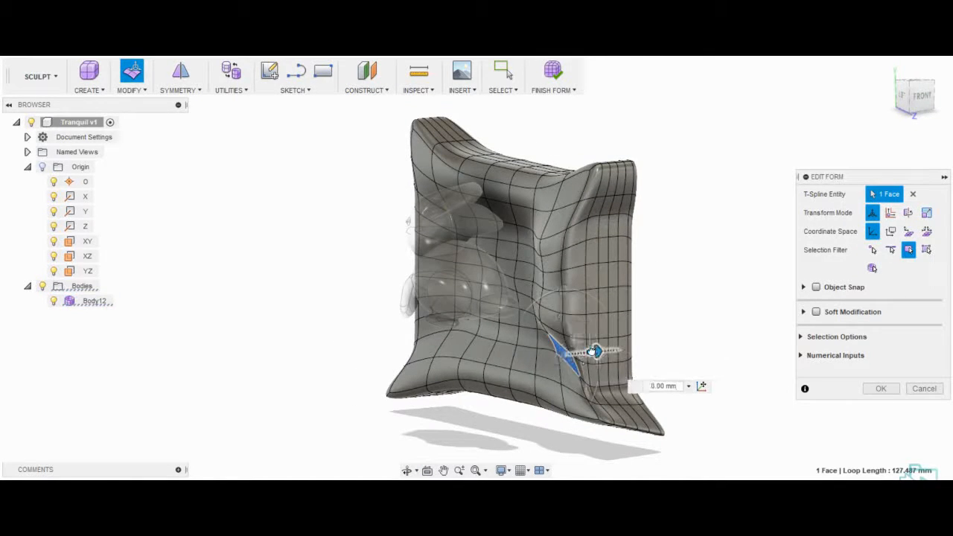
# Shift single faces near the pillow's head-side edge to crease it, and finish the form
pyautogui.keyDown('shift'); pyautogui.moveTo(587, 374); pyautogui.dragTo(453, 175, button='middle'); pyautogui.keyUp('shift')
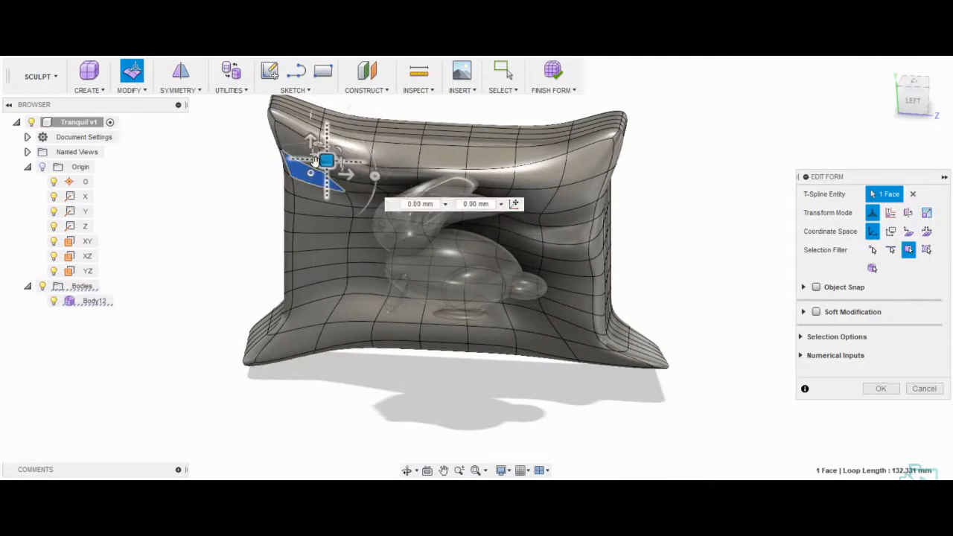
pyautogui.keyDown('shift'); pyautogui.moveTo(316, 193); pyautogui.dragTo(410, 227, button='middle'); pyautogui.keyUp('shift')
pyautogui.moveTo(297, 249); pyautogui.dragTo(285, 250)
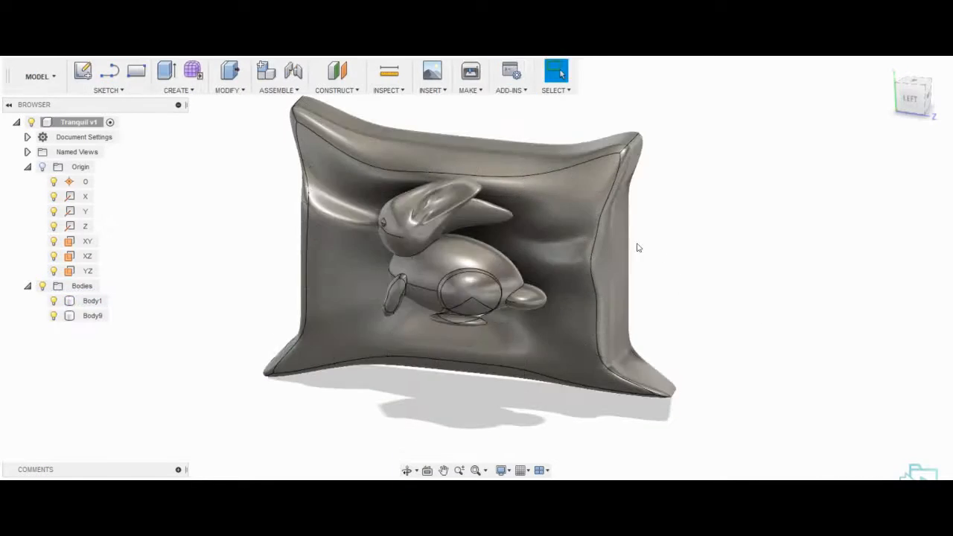
# Move the whole pillow body along X toward the rabbit
pyautogui.keyDown('shift'); pyautogui.moveTo(637, 247); pyautogui.dragTo(566, 246, button='middle'); pyautogui.keyUp('shift')
pyautogui.click(449, 279)
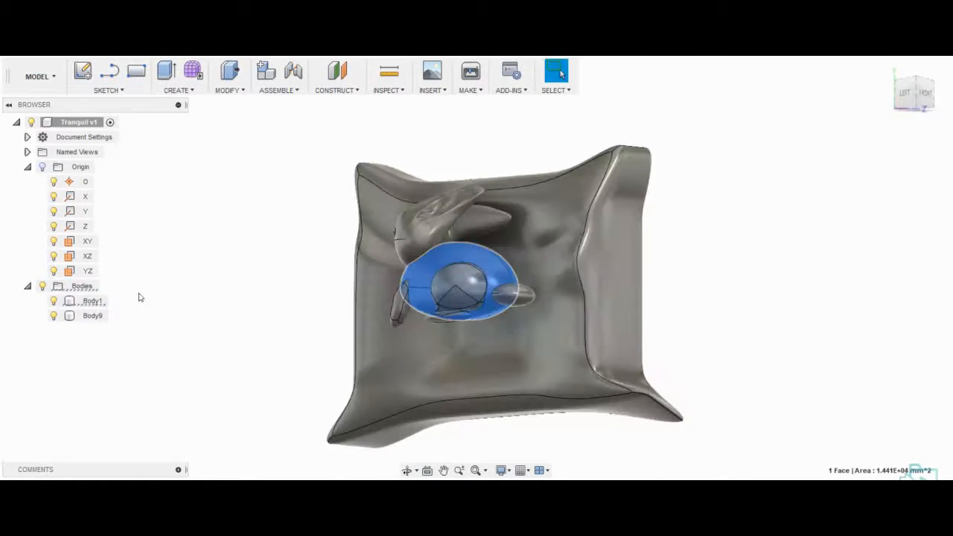
pyautogui.keyDown('shift'); pyautogui.moveTo(138, 297); pyautogui.dragTo(322, 291, button='middle'); pyautogui.keyUp('shift')
pyautogui.click(322, 291)
pyautogui.doubleClick(322, 291)
pyautogui.keyDown('shift'); pyautogui.moveTo(164, 162); pyautogui.dragTo(246, 168, button='middle'); pyautogui.keyUp('shift')
pyautogui.click(233, 89)
pyautogui.click(246, 272)
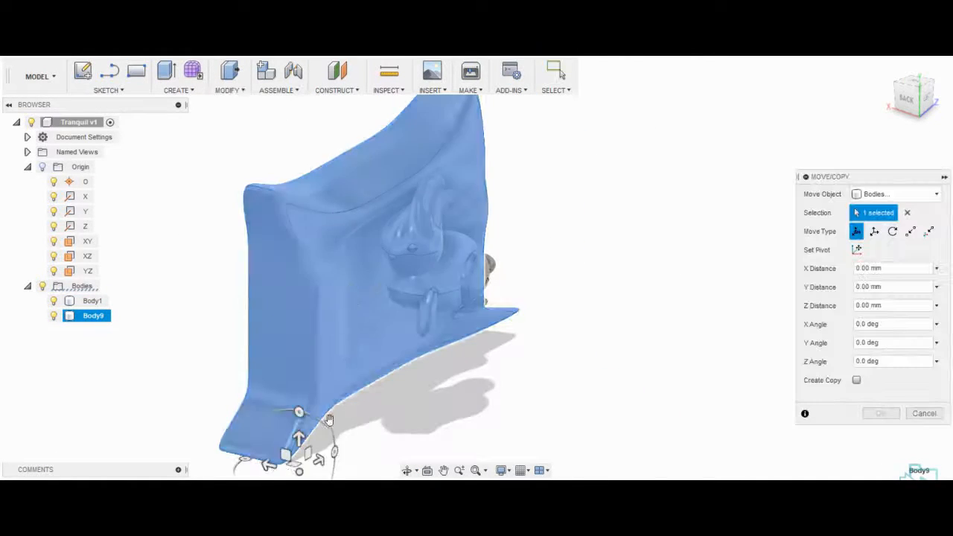
pyautogui.moveTo(271, 468); pyautogui.dragTo(290, 468)
pyautogui.moveTo(320, 442); pyautogui.dragTo(339, 424, button='middle')
pyautogui.keyDown('shift'); pyautogui.moveTo(656, 246); pyautogui.dragTo(561, 235, button='middle'); pyautogui.keyUp('shift')
pyautogui.scroll(2, 373, 194)
pyautogui.keyDown('shift'); pyautogui.moveTo(400, 314); pyautogui.dragTo(350, 317, button='middle'); pyautogui.keyUp('shift')
pyautogui.moveTo(219, 406); pyautogui.dragTo(220, 391)
pyautogui.keyDown('shift'); pyautogui.moveTo(492, 320); pyautogui.dragTo(439, 366, button='middle'); pyautogui.keyUp('shift')
pyautogui.moveTo(439, 366); pyautogui.dragTo(419, 366)
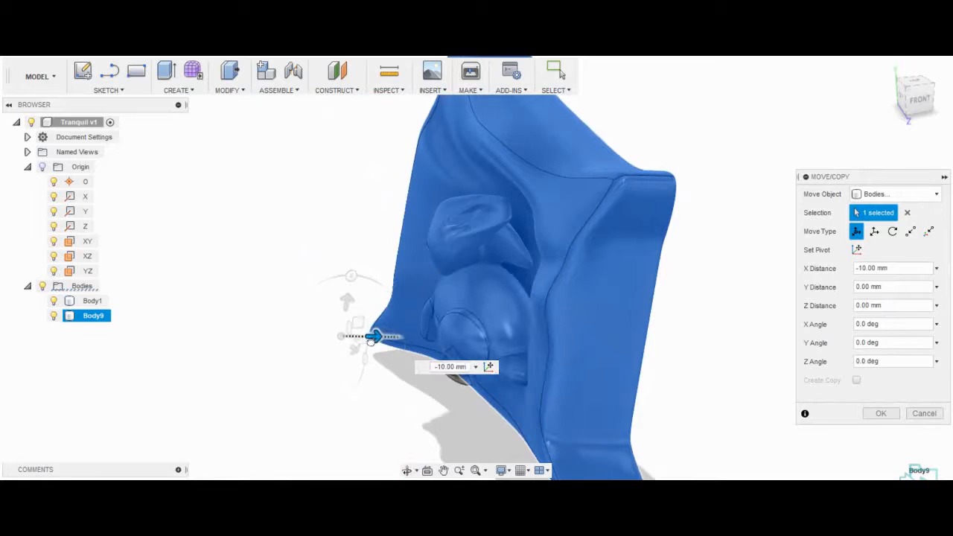
pyautogui.moveTo(370, 341); pyautogui.dragTo(347, 341)
# Scale the pillow body down uniformly about its lower tail-side corner
pyautogui.keyDown('shift'); pyautogui.moveTo(447, 283); pyautogui.dragTo(491, 228, button='middle'); pyautogui.keyUp('shift')
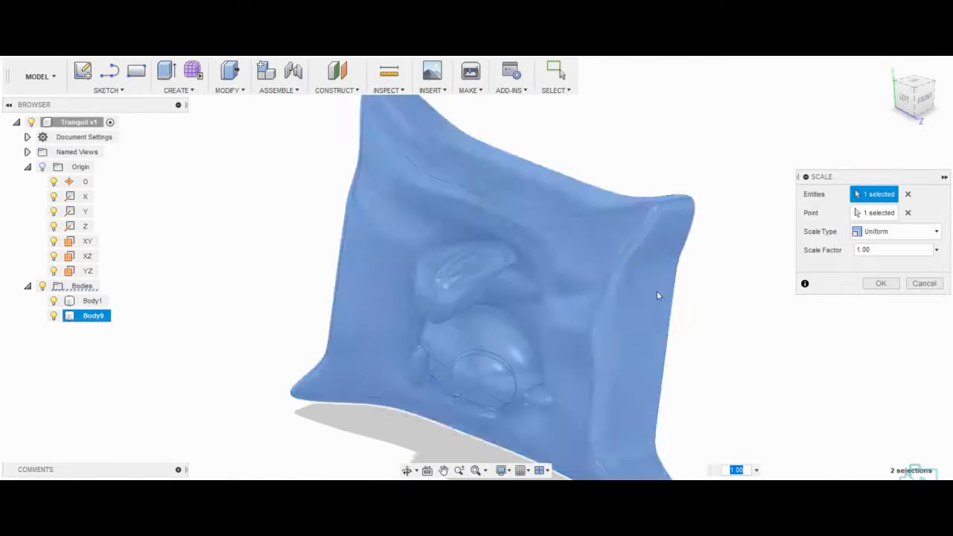
pyautogui.scroll(-2, 551, 290)
pyautogui.moveTo(624, 437); pyautogui.dragTo(593, 438)
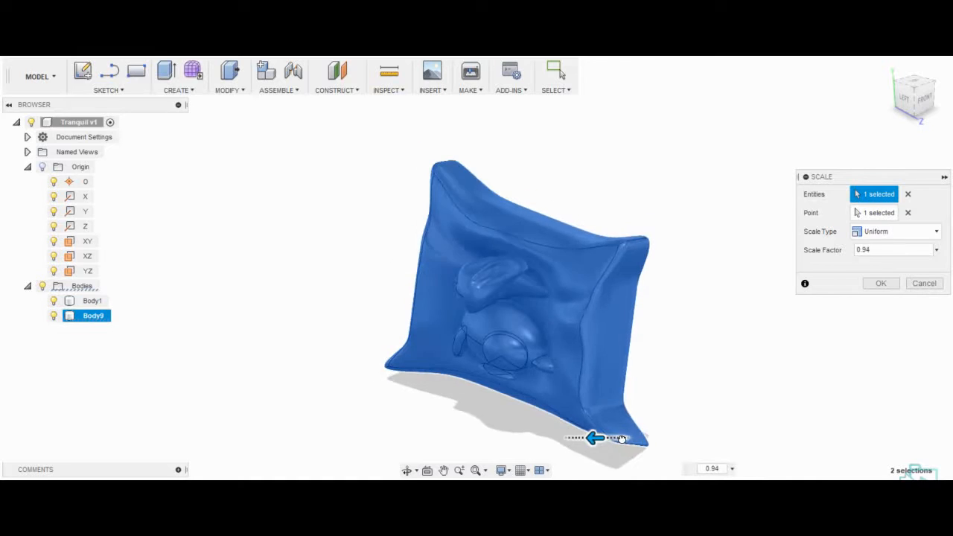
pyautogui.press('Return')
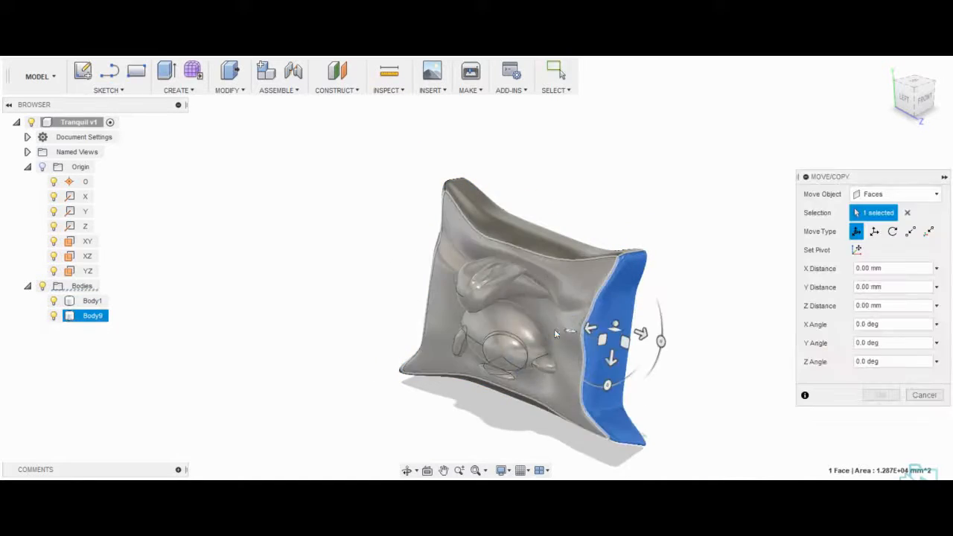
# Move the pillow's tail-side face by -30 mm in Z
pyautogui.keyDown('shift'); pyautogui.moveTo(554, 329); pyautogui.dragTo(439, 279, button='middle'); pyautogui.keyUp('shift')
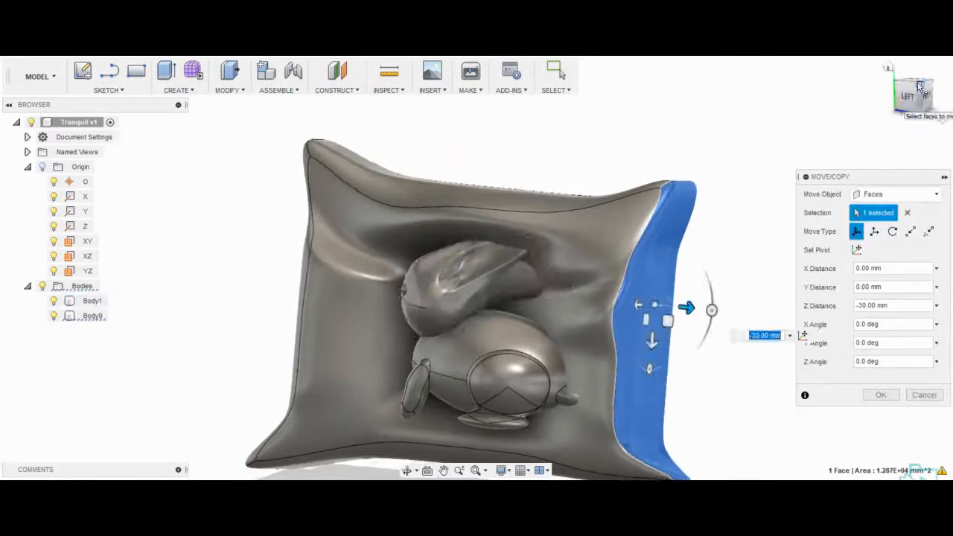
pyautogui.click(928, 83)
pyautogui.click(881, 395)
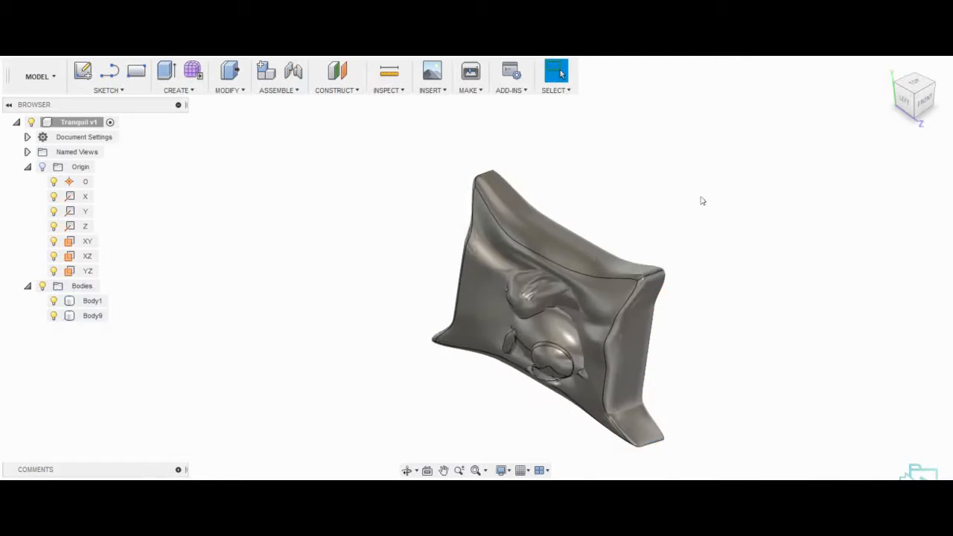
# Switch to the Render workspace and open the appearance settings
pyautogui.scroll(2, 775, 388)
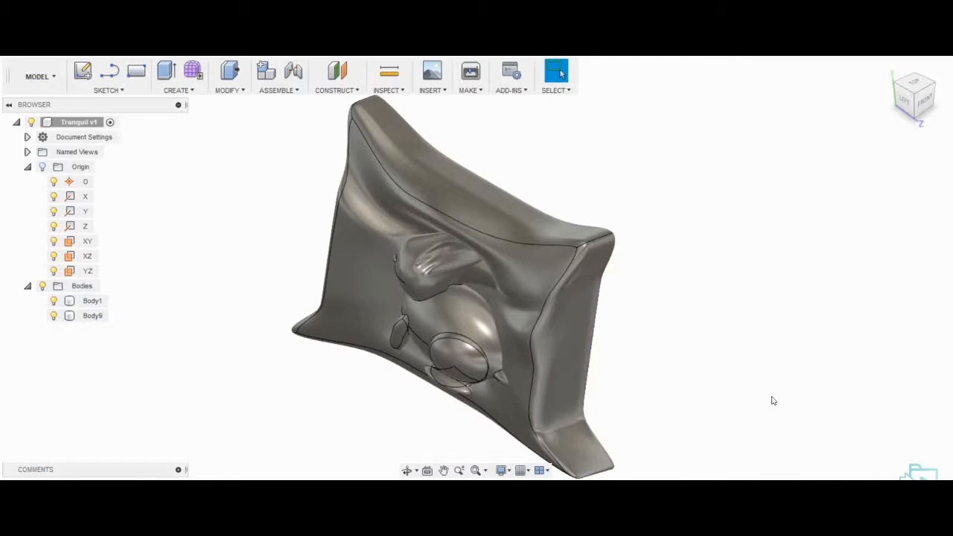
pyautogui.click(40, 76)
pyautogui.click(43, 173)
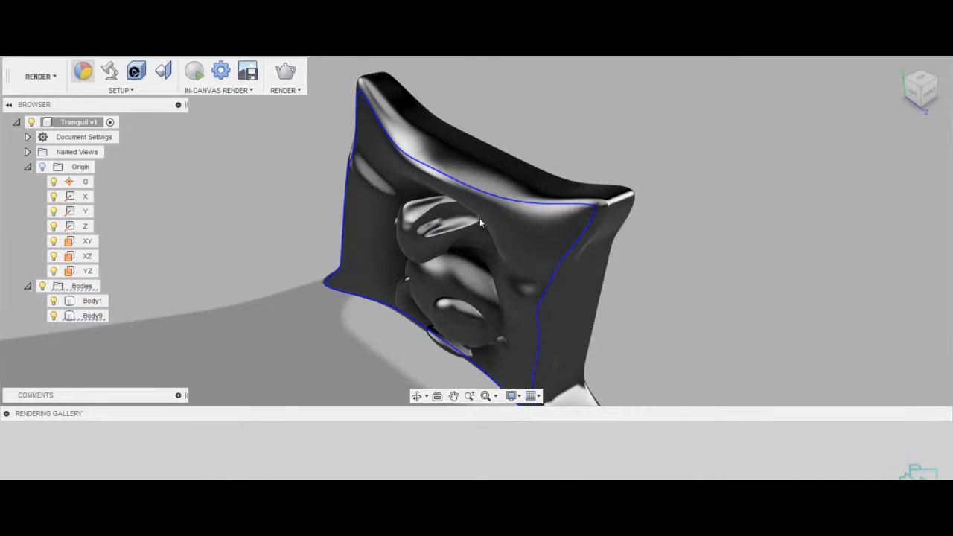
pyautogui.press('a')
# Apply the Fabric (Grey) appearance to the pillow body and replace it with Fabric (White)
pyautogui.moveTo(819, 165); pyautogui.dragTo(793, 82)
pyautogui.scroll(-3, 767, 209)
pyautogui.click(738, 201)
pyautogui.click(581, 253)
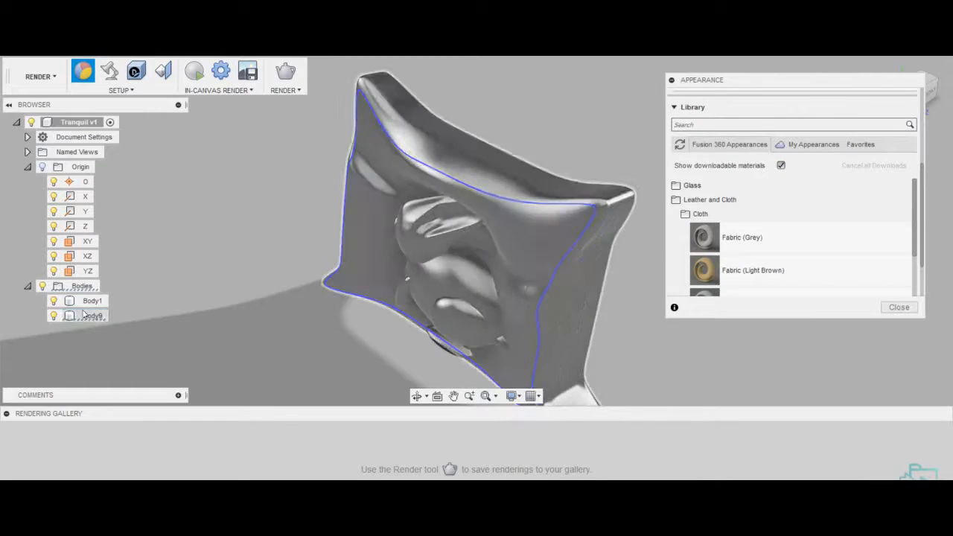
pyautogui.moveTo(753, 232); pyautogui.dragTo(581, 254)
pyautogui.scroll(-3, 789, 253)
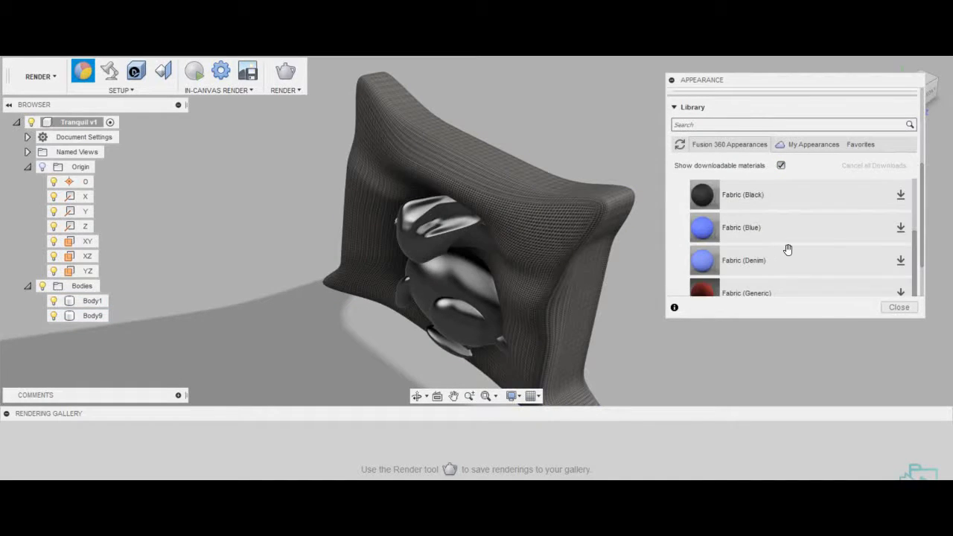
pyautogui.moveTo(760, 195); pyautogui.dragTo(589, 230)
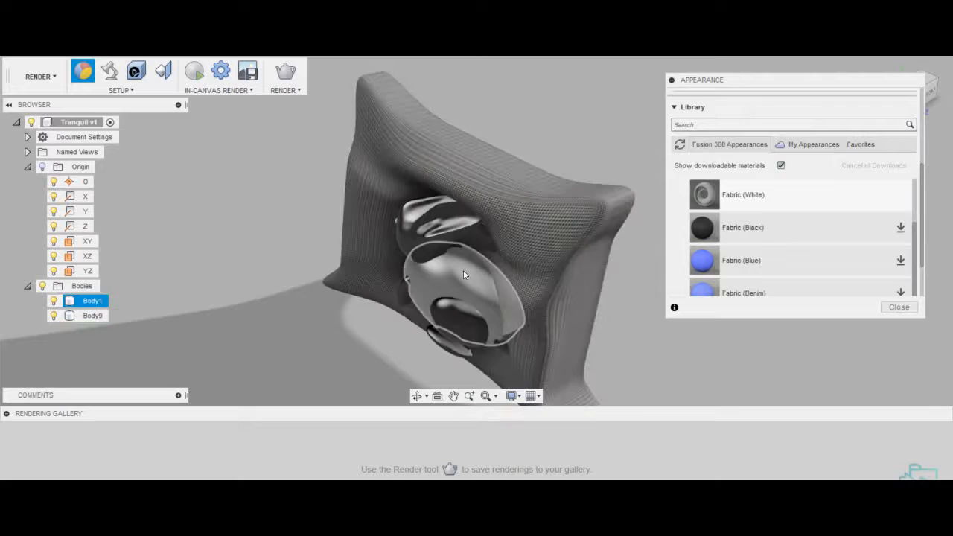
# Examine the leather, base material, environment, foam and ground plane appearances for a material suitable for the rabbit
pyautogui.scroll(3, 734, 224)
pyautogui.click(714, 217)
pyautogui.click(713, 228)
pyautogui.scroll(-3, 712, 230)
pyautogui.scroll(-5, 730, 231)
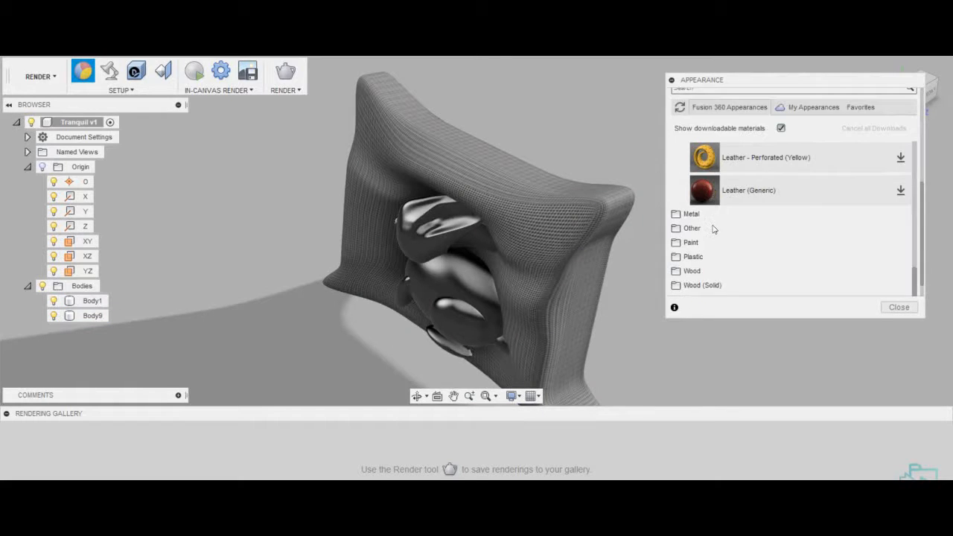
pyautogui.scroll(-3, 779, 243)
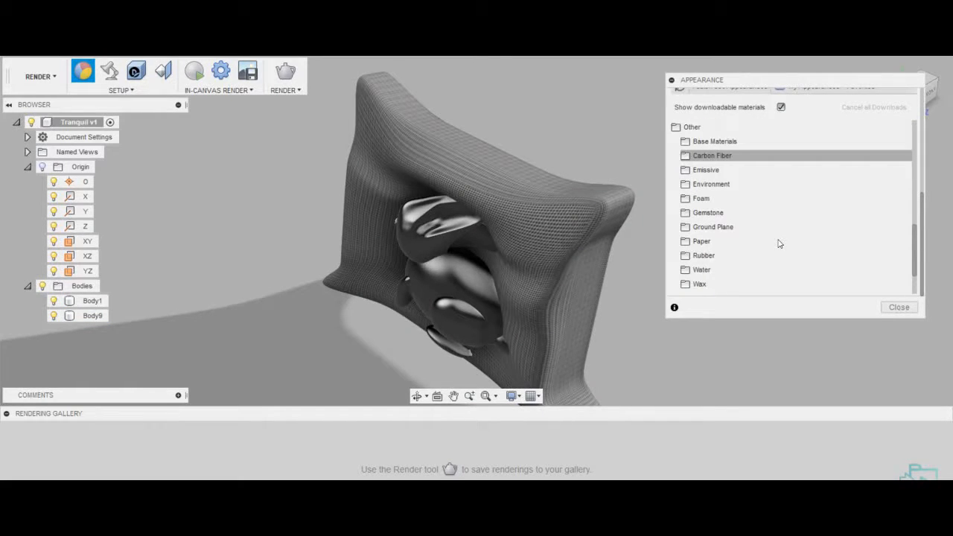
pyautogui.click(743, 144)
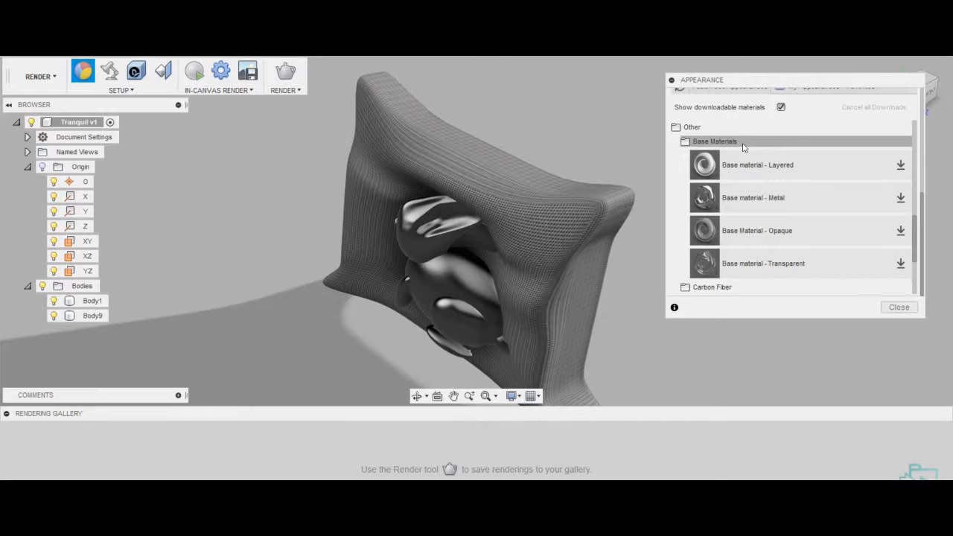
pyautogui.scroll(-2, 748, 146)
pyautogui.scroll(-5, 763, 141)
pyautogui.click(759, 128)
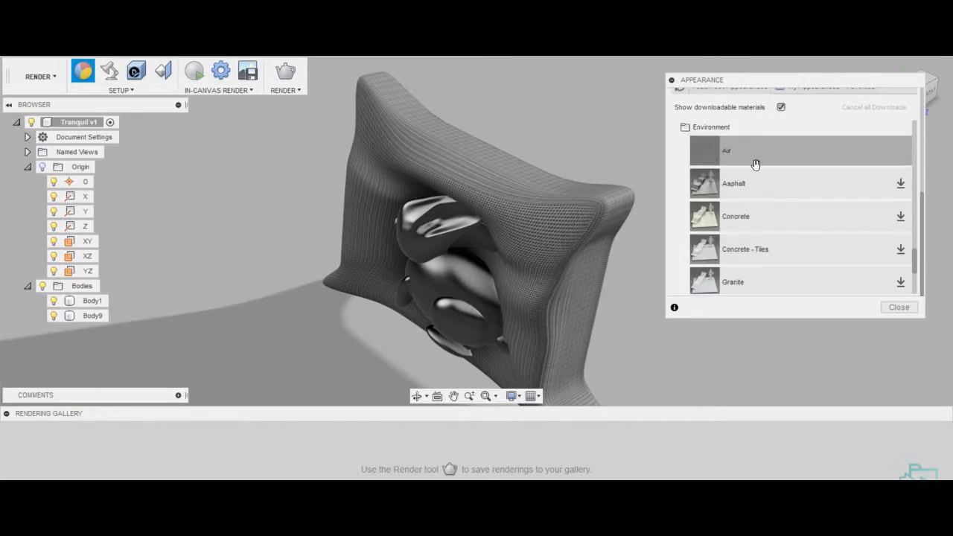
pyautogui.scroll(-3, 757, 179)
pyautogui.click(763, 224)
pyautogui.scroll(-1, 763, 225)
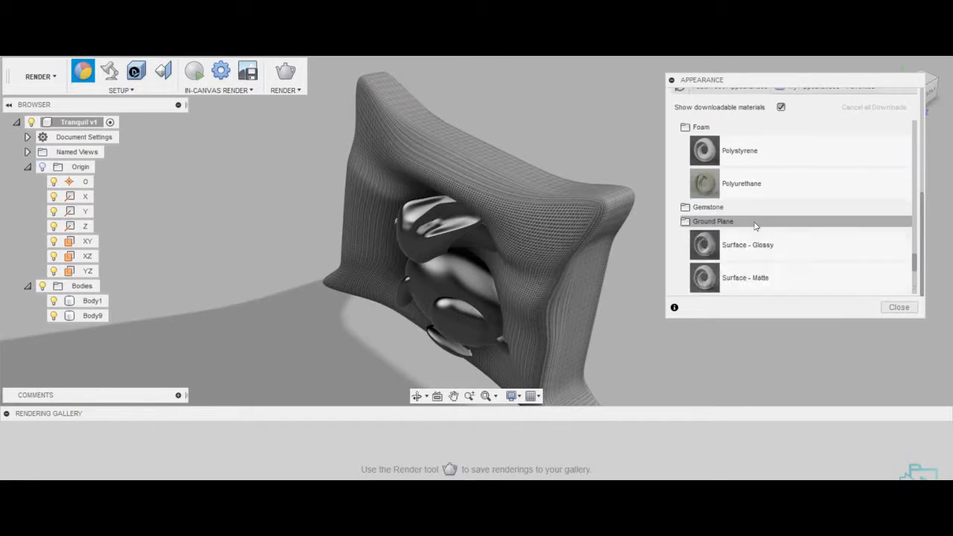
pyautogui.scroll(-3, 755, 225)
pyautogui.scroll(15, 730, 246)
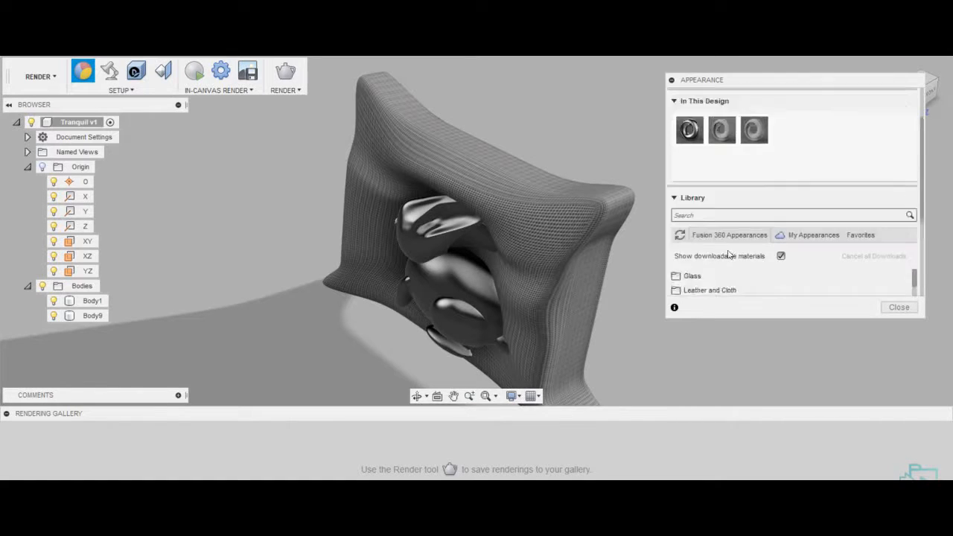
# Apply the Fabric (Light Brown) appearance to the rabbit and return to the Model workspace
pyautogui.scroll(-2, 722, 243)
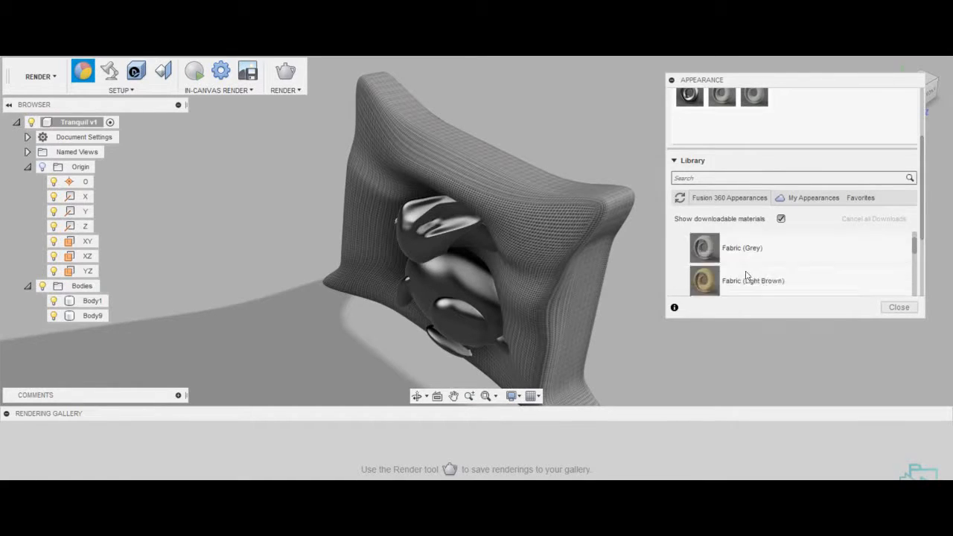
pyautogui.moveTo(763, 277); pyautogui.dragTo(465, 290)
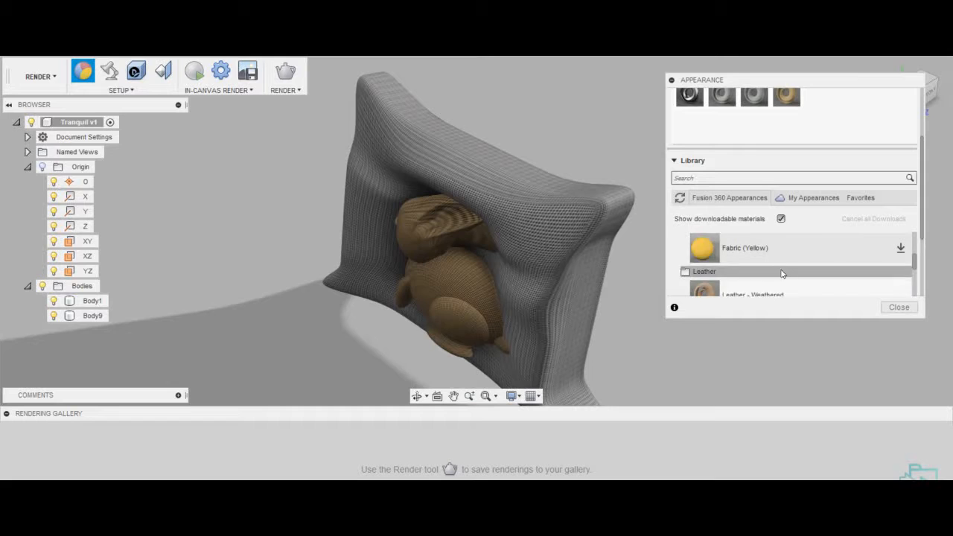
pyautogui.scroll(2, 782, 274)
pyautogui.moveTo(419, 285); pyautogui.dragTo(547, 267, button='middle')
pyautogui.scroll(1, 547, 268)
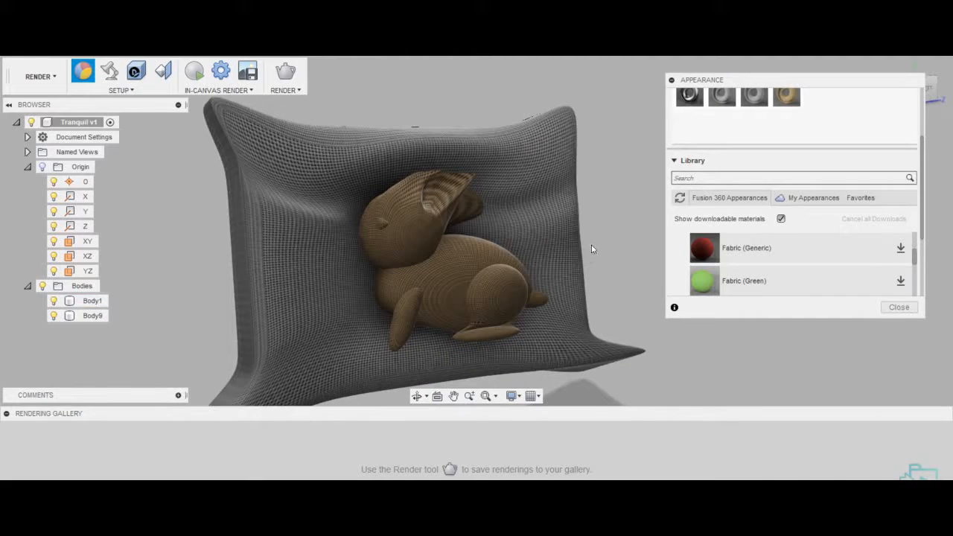
pyautogui.click(899, 307)
pyautogui.click(34, 103)
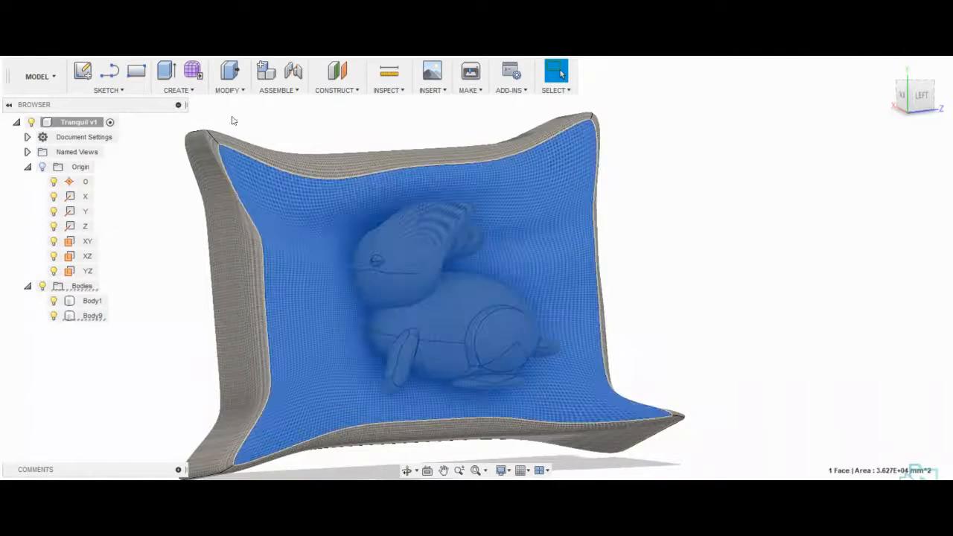
# Try to move the pillow's rabbit-side face by -10 mm in Y and by -20 mm in Z
pyautogui.press('m')
pyautogui.moveTo(277, 212)
pyautogui.mouseDown()
pyautogui.moveTo(290, 221)
pyautogui.moveTo(284, 208)
pyautogui.mouseUp()
pyautogui.keyDown('shift'); pyautogui.moveTo(261, 198); pyautogui.dragTo(628, 240, button='middle'); pyautogui.keyUp('shift')
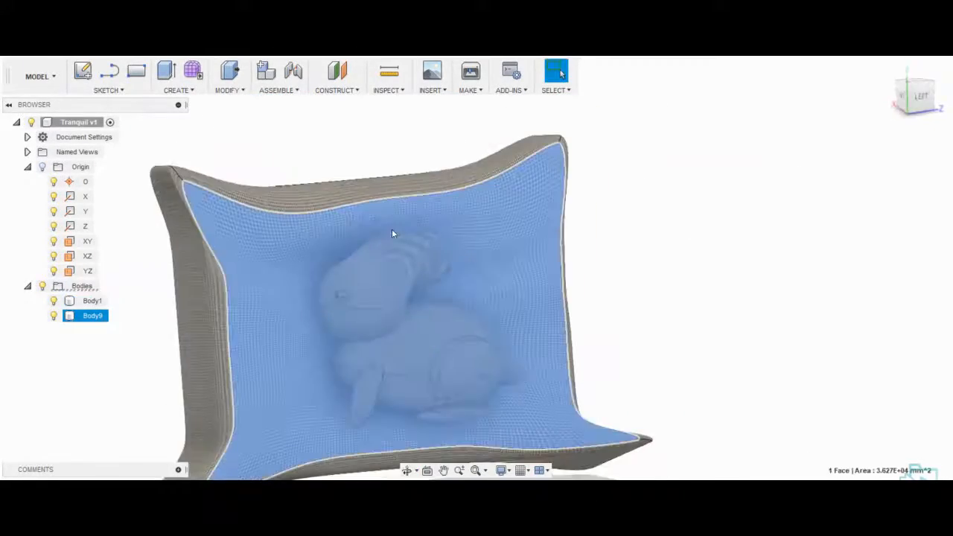
pyautogui.click(391, 230)
pyautogui.press('m')
pyautogui.moveTo(444, 223); pyautogui.dragTo(453, 235)
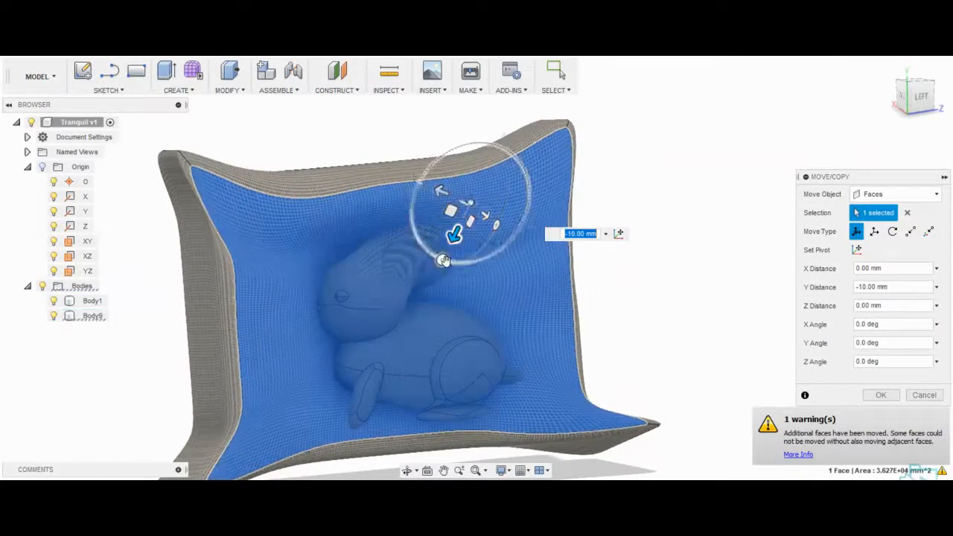
pyautogui.keyDown('shift'); pyautogui.moveTo(447, 246); pyautogui.dragTo(485, 217, button='middle'); pyautogui.keyUp('shift')
pyautogui.moveTo(485, 217); pyautogui.dragTo(487, 202)
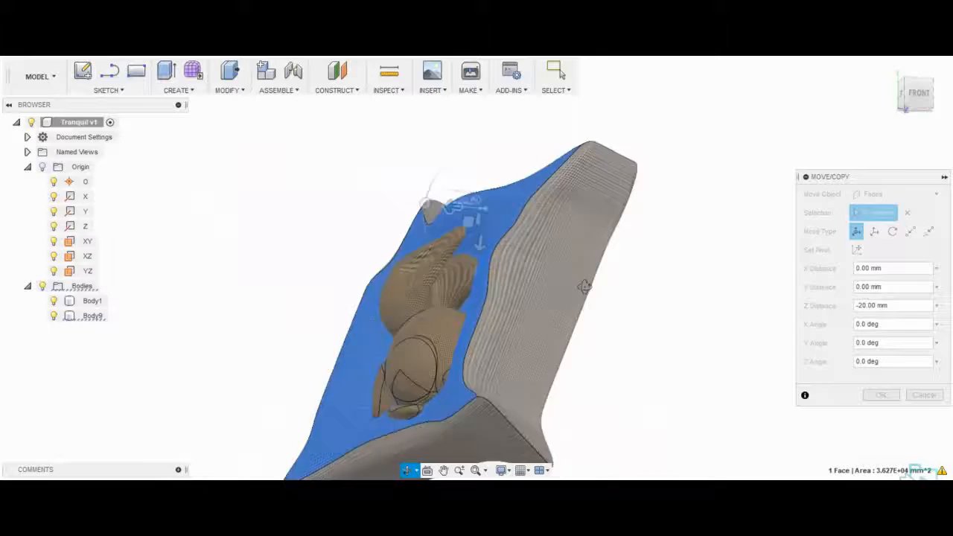
pyautogui.keyDown('shift'); pyautogui.moveTo(585, 287); pyautogui.dragTo(640, 275, button='middle'); pyautogui.keyUp('shift')
pyautogui.click(934, 89)
# Rotate the pillow body -10 degrees about Z and shift it into place behind the rabbit
pyautogui.keyDown('shift'); pyautogui.moveTo(420, 217); pyautogui.dragTo(649, 179, button='middle'); pyautogui.keyUp('shift')
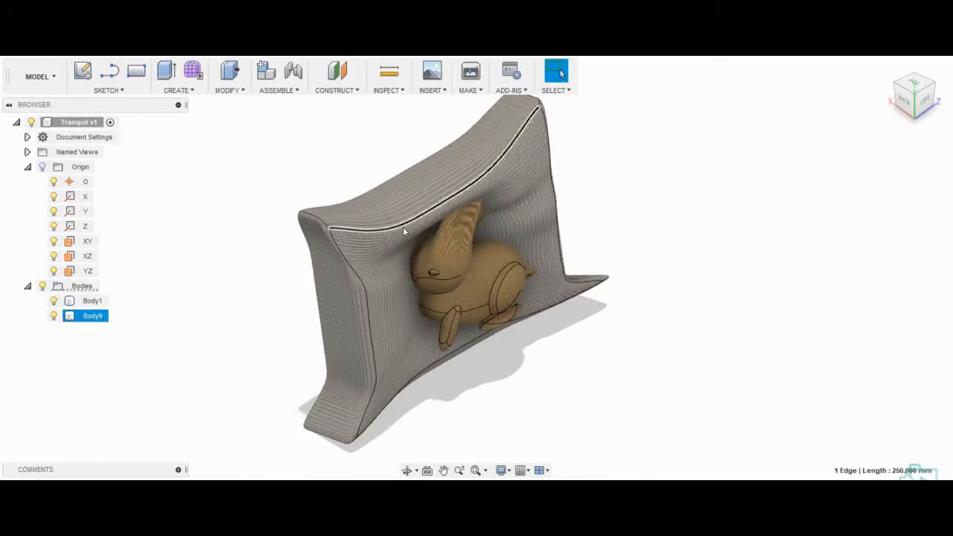
pyautogui.press('m')
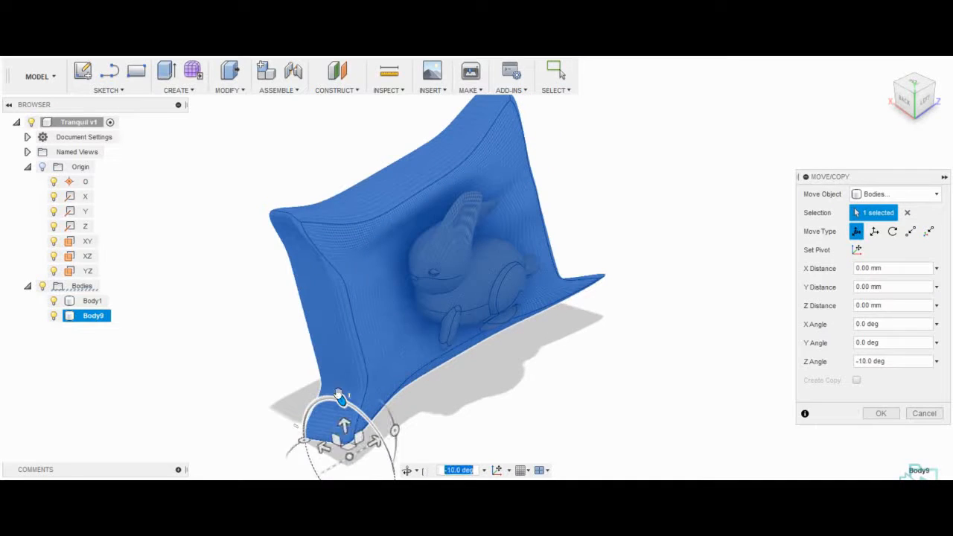
pyautogui.moveTo(343, 417); pyautogui.dragTo(338, 444)
pyautogui.keyDown('shift'); pyautogui.moveTo(569, 238); pyautogui.dragTo(477, 298, button='middle'); pyautogui.keyUp('shift')
pyautogui.moveTo(413, 355)
pyautogui.mouseDown()
pyautogui.moveTo(400, 350)
pyautogui.moveTo(400, 363)
pyautogui.mouseUp()
pyautogui.keyDown('shift'); pyautogui.moveTo(521, 298); pyautogui.dragTo(596, 294, button='middle'); pyautogui.keyUp('shift')
pyautogui.moveTo(438, 446); pyautogui.dragTo(429, 447)
pyautogui.keyDown('shift'); pyautogui.moveTo(521, 313); pyautogui.dragTo(469, 320, button='middle'); pyautogui.keyUp('shift')
pyautogui.click(877, 415)
pyautogui.keyDown('shift'); pyautogui.moveTo(703, 301); pyautogui.dragTo(698, 187, button='middle'); pyautogui.keyUp('shift')
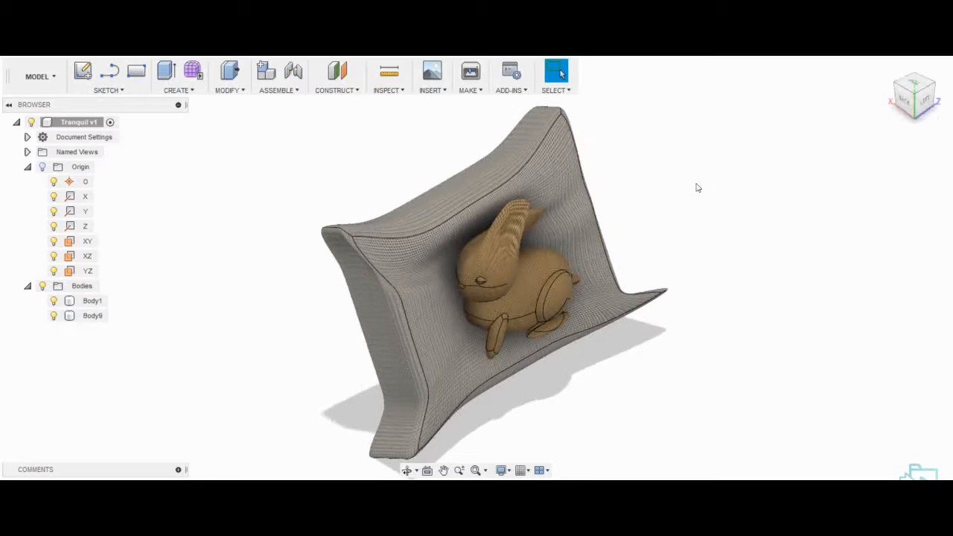